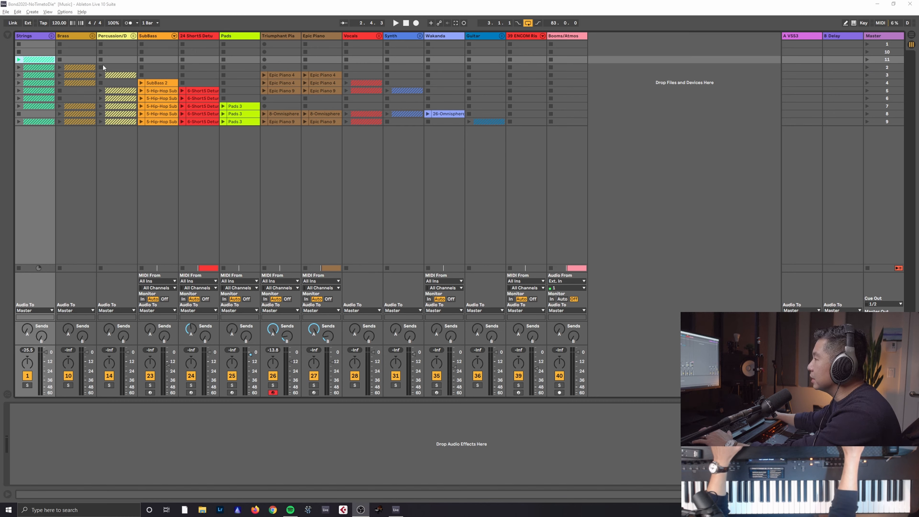
Look over the whole song in Arrangement View and return to the clip grid in Session View.
click(159, 82)
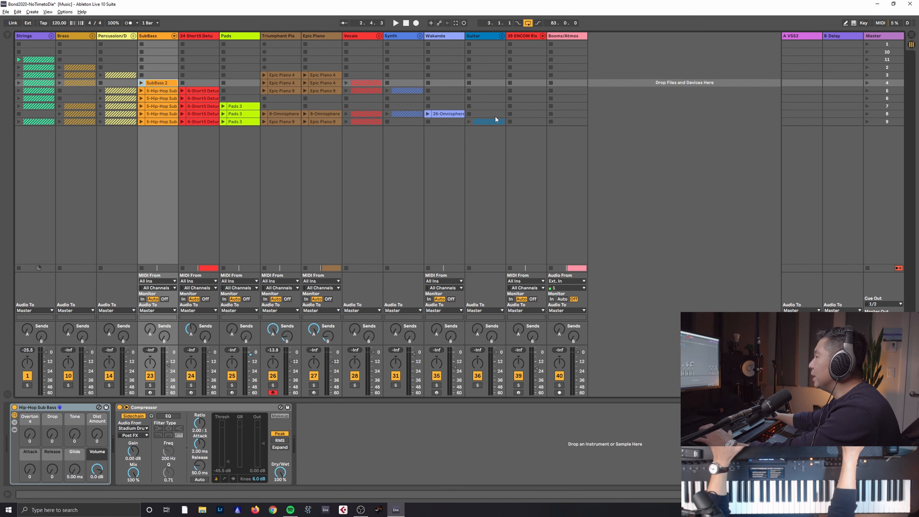
key(Tab)
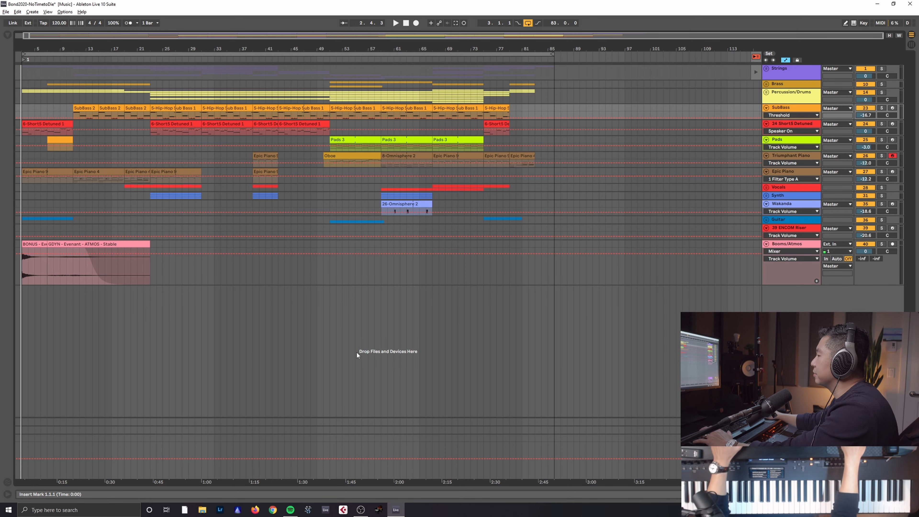
key(Tab)
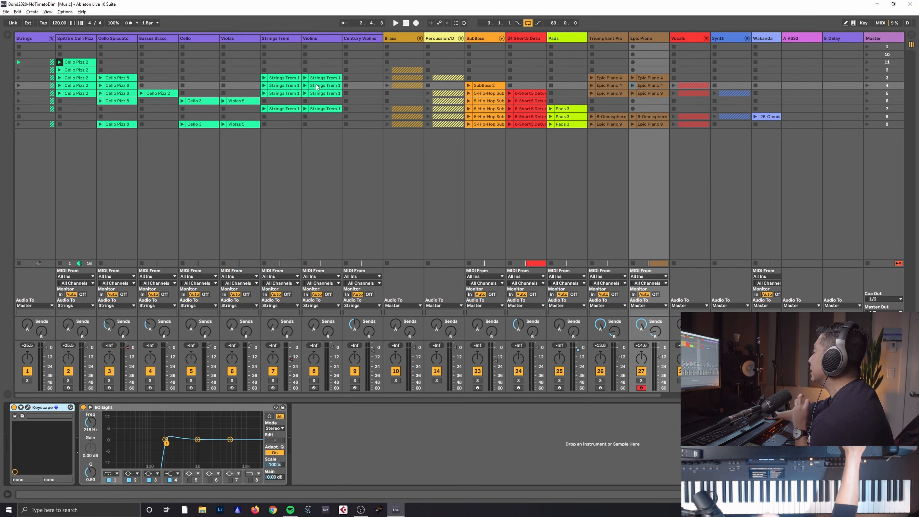
Select the Spitfire Celli Pizz track and play scene 11 followed by scene 2.
click(95, 74)
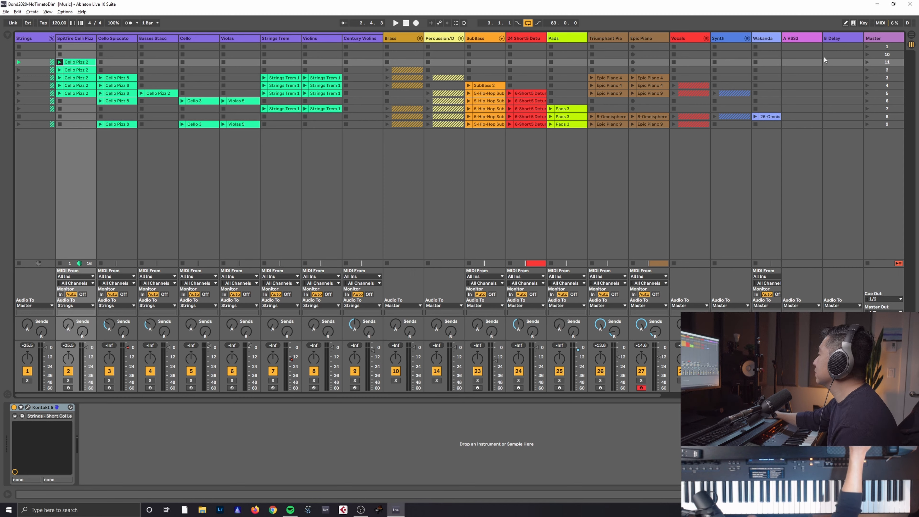
click(867, 62)
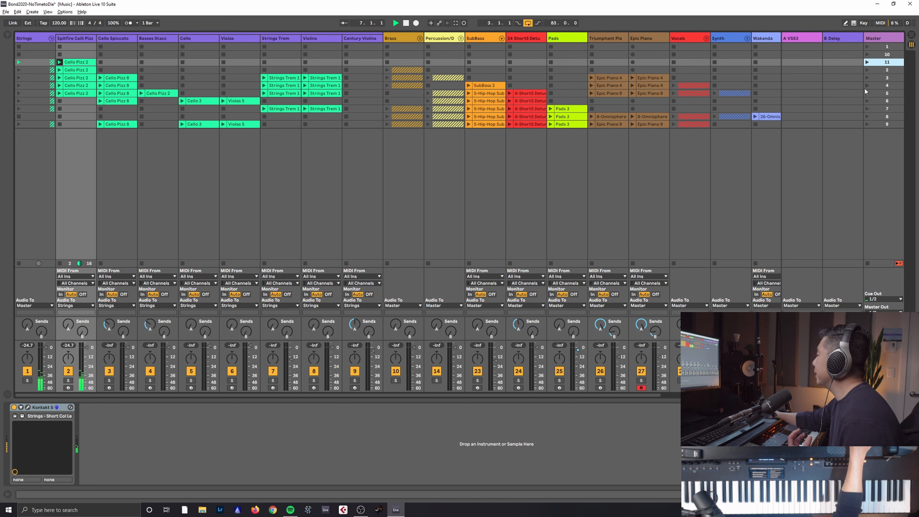
click(868, 70)
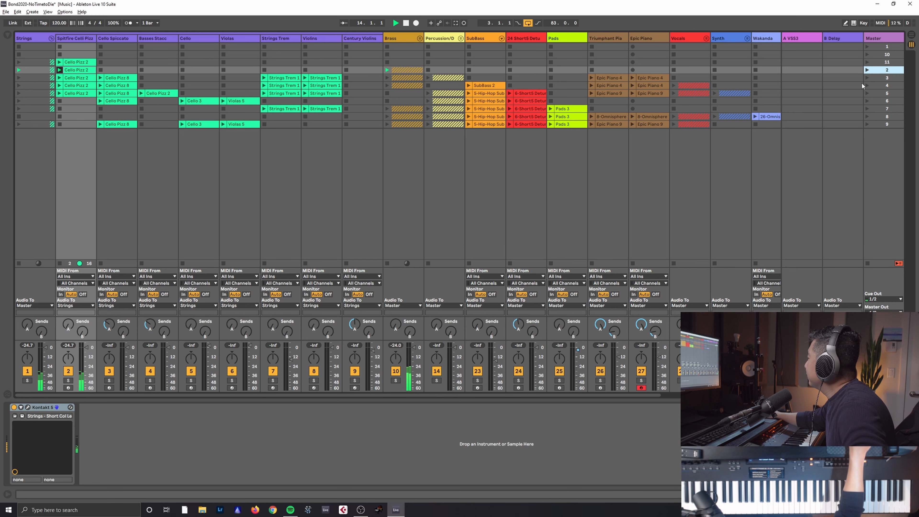
Unfold the Brass group, open the Horns Essential track's Kontakt instrument, stop playback and arm the track for live playing.
click(419, 39)
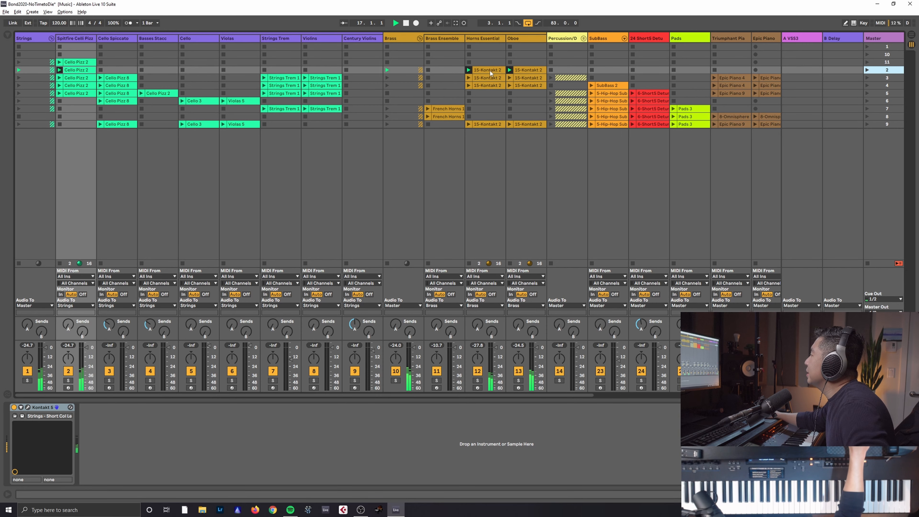
click(493, 39)
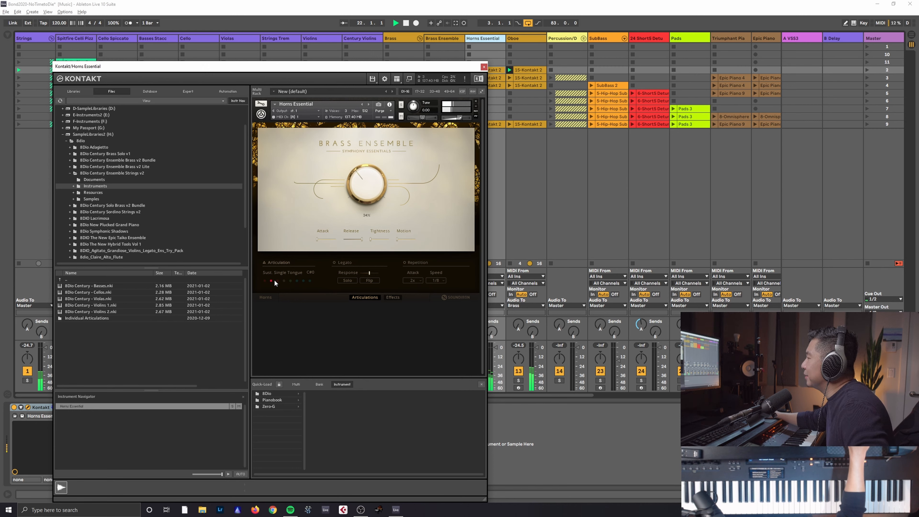
click(407, 23)
drag(465, 67, 432, 34)
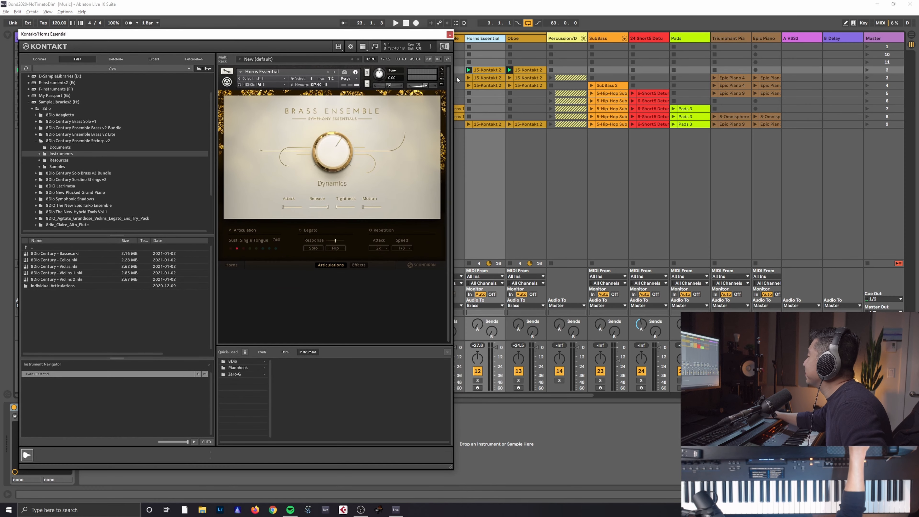
click(478, 388)
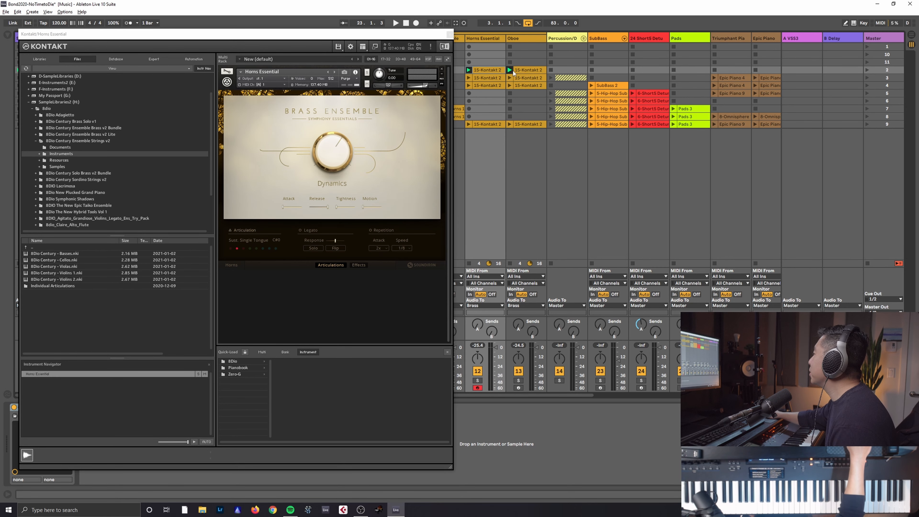
Open the Oboe track's Kontakt instrument, arm the track for live playing and close the instrument window.
click(526, 70)
click(28, 407)
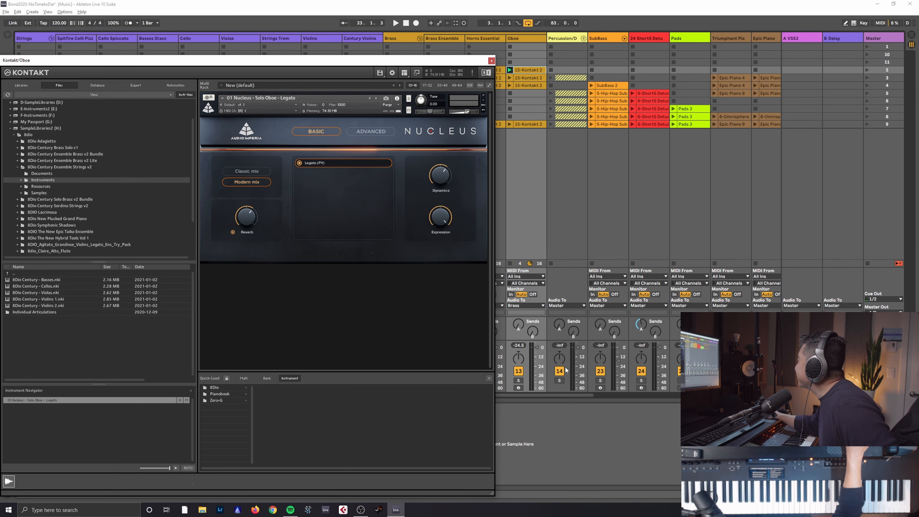
click(519, 388)
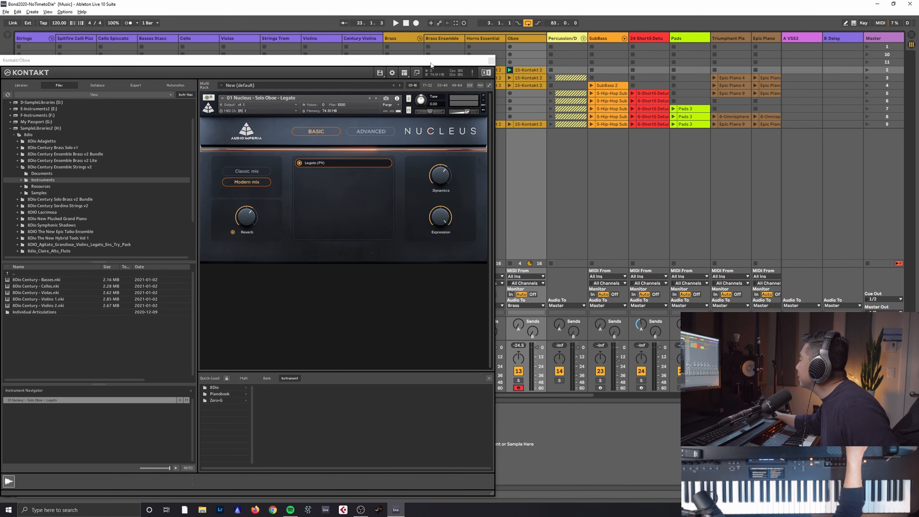
drag(432, 63, 393, 57)
click(478, 388)
drag(336, 59, 406, 47)
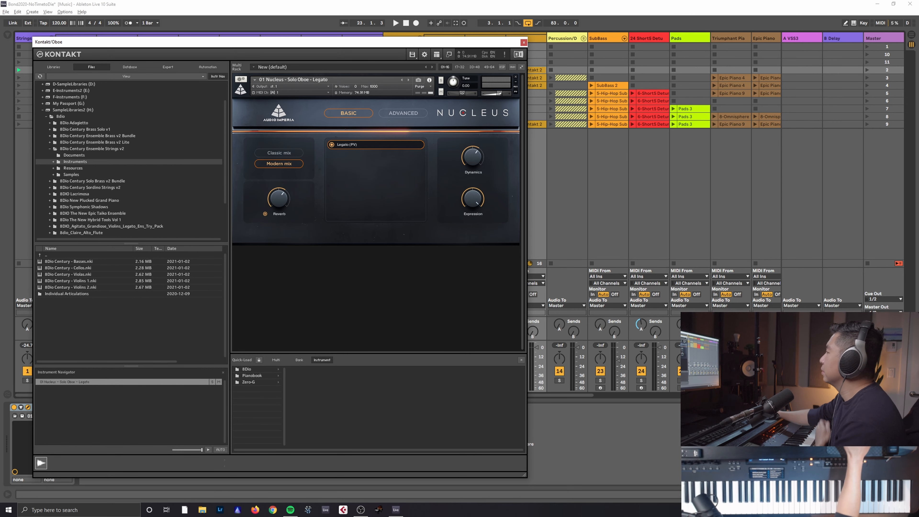
click(524, 43)
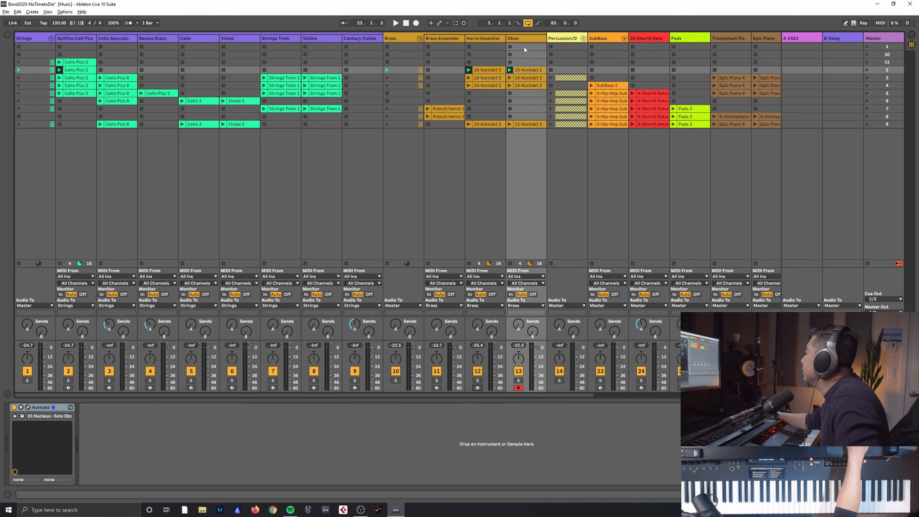
Play scene 2 followed by scene 3, and stop playback.
click(868, 70)
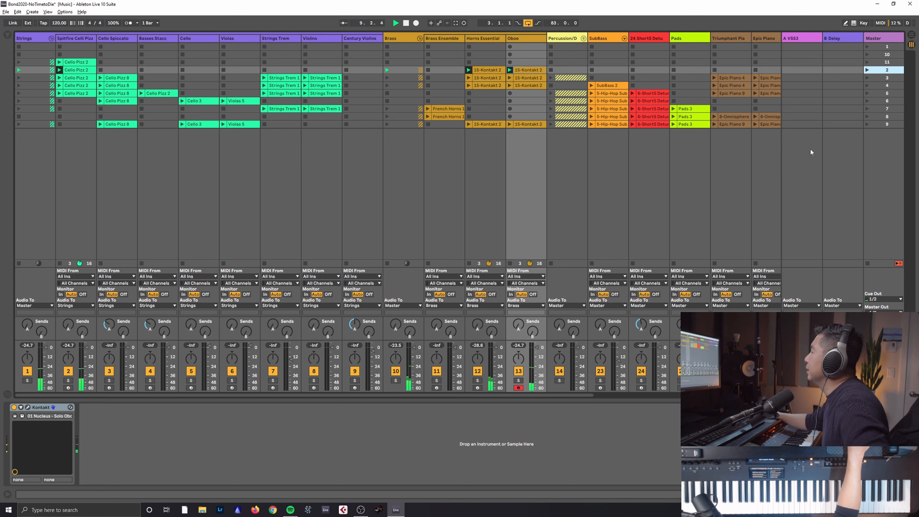
click(867, 78)
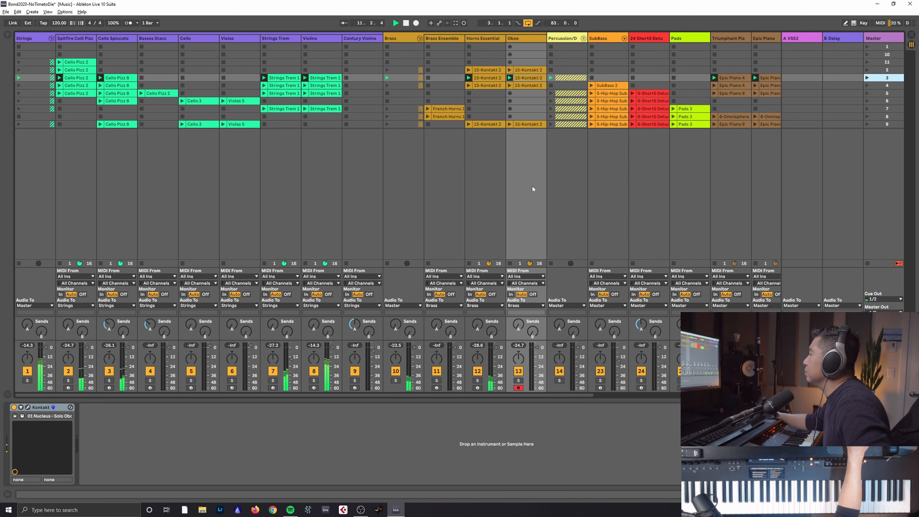
click(406, 22)
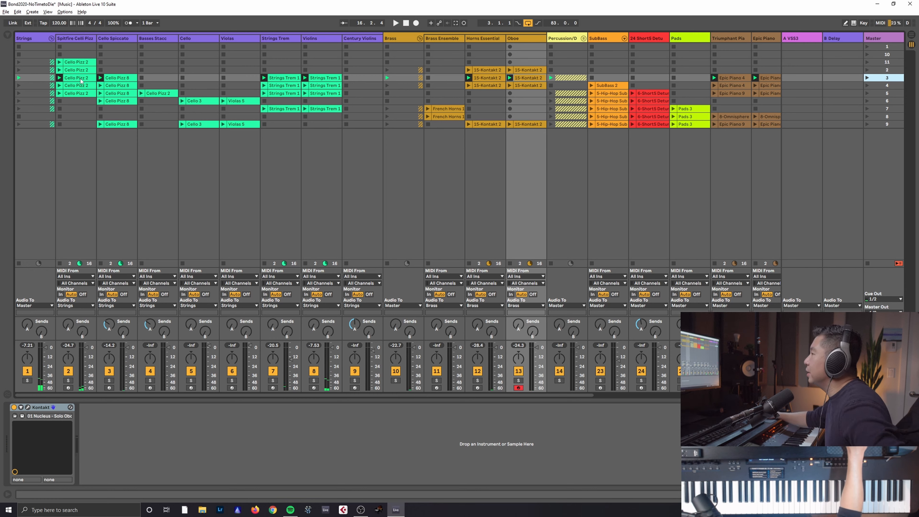
Show the notes of the Violins and Strings Trem clips in scene 3.
click(324, 77)
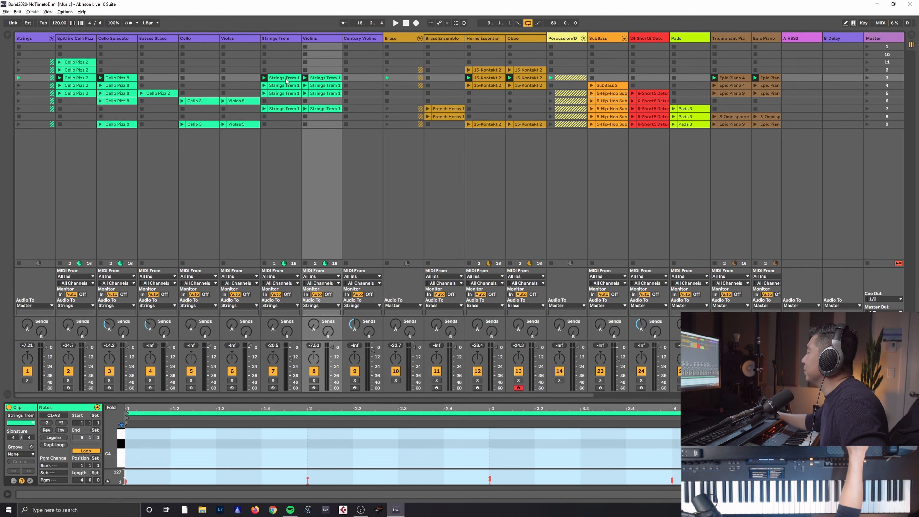
click(285, 42)
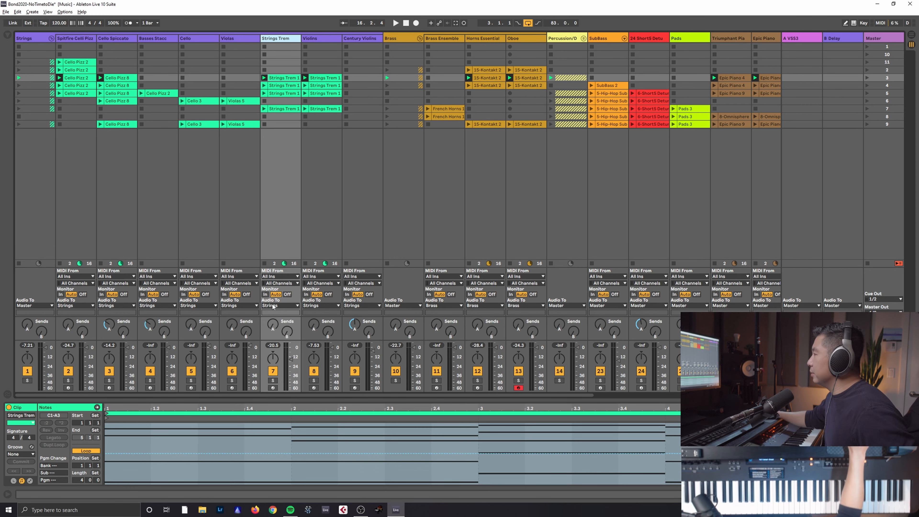
click(291, 77)
click(287, 37)
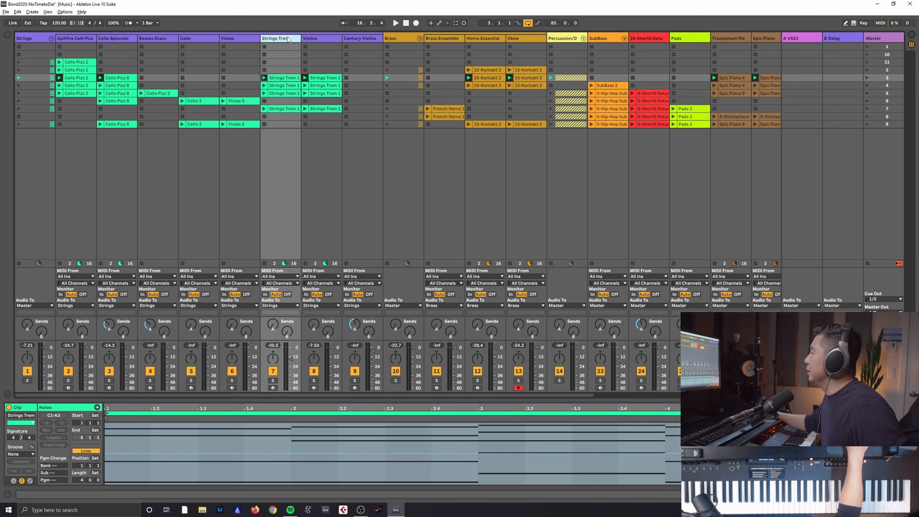
Arm the Strings Trem track in place of Oboe, view its Kontakt instrument and close the instrument window.
click(273, 387)
click(518, 388)
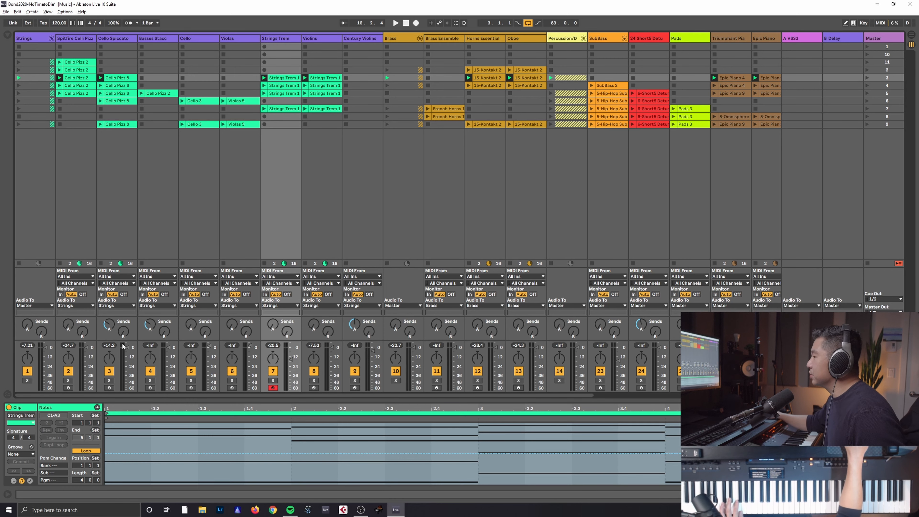
double_click(281, 40)
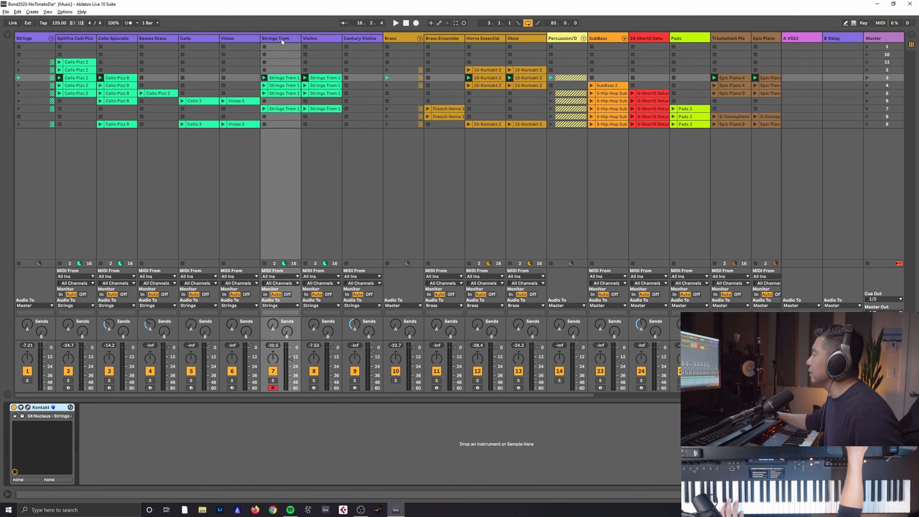
click(29, 408)
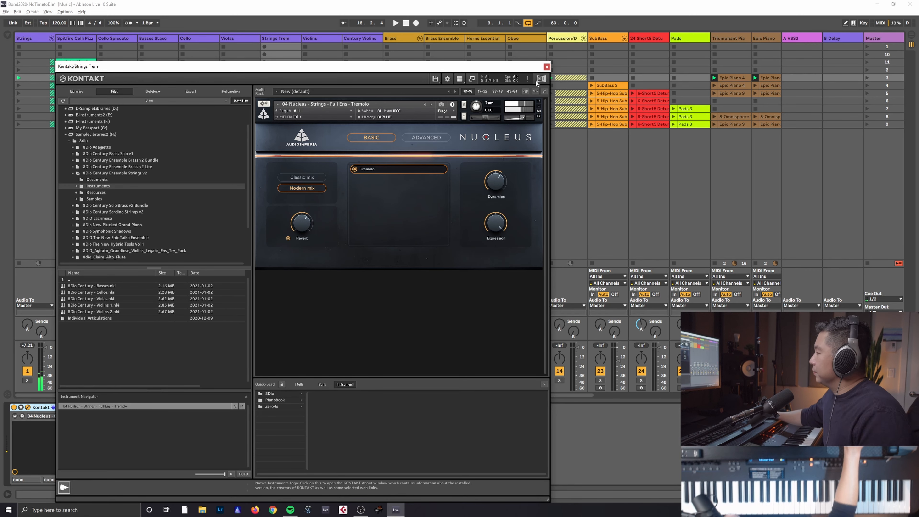
click(546, 66)
Open the Violins track's Kontakt instrument and move its window clear of the string tracks.
click(285, 39)
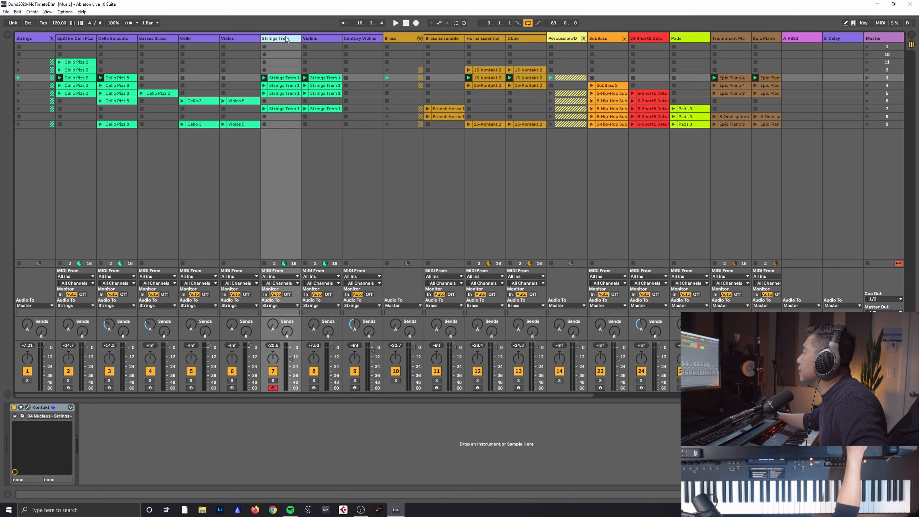
key(Right)
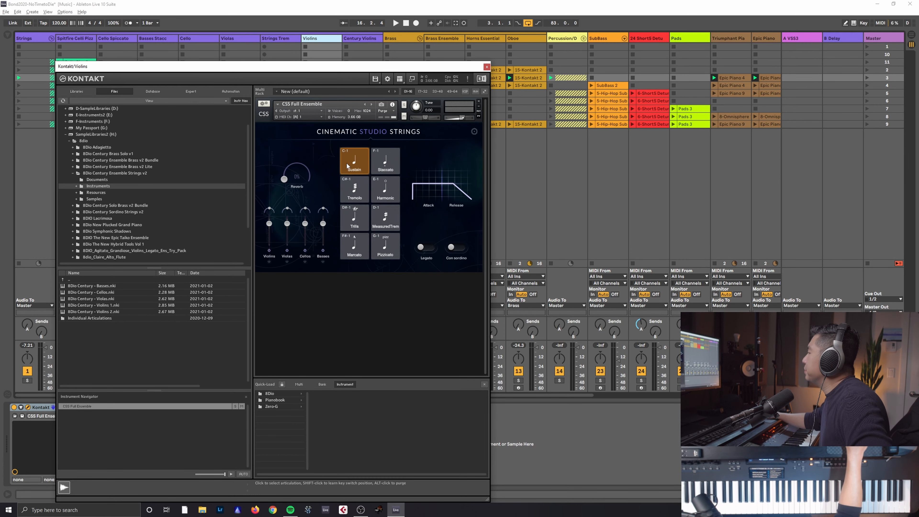
drag(459, 69, 846, 47)
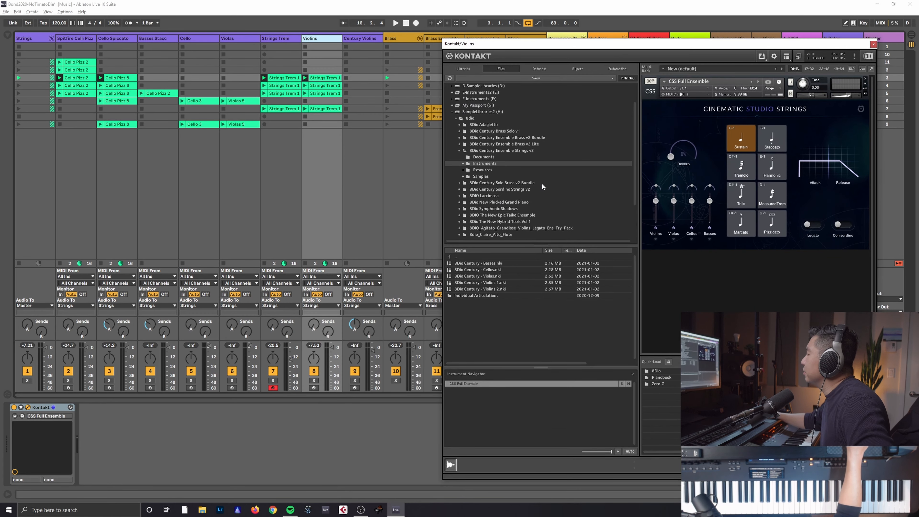
Enlarge the note editor for the scene 3 Strings Trem clip and play that clip on its own, with all other clips stopped.
click(281, 78)
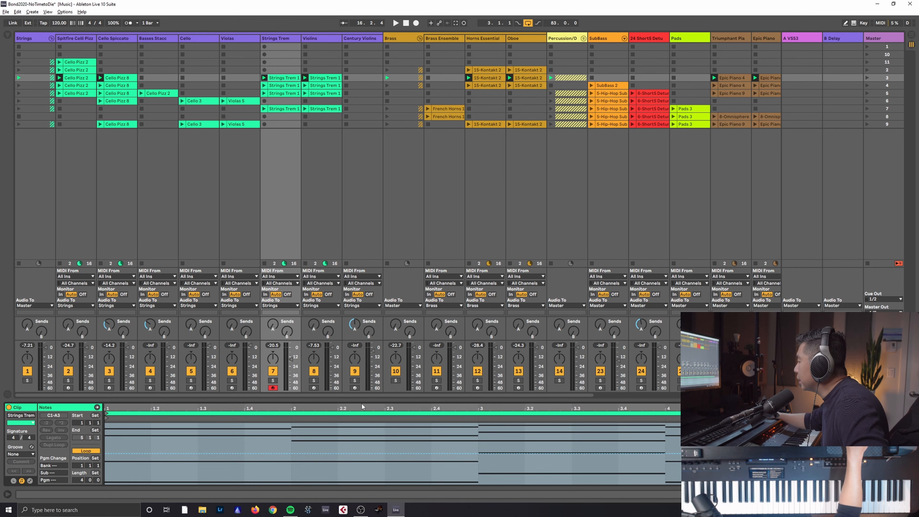
drag(362, 404, 404, 311)
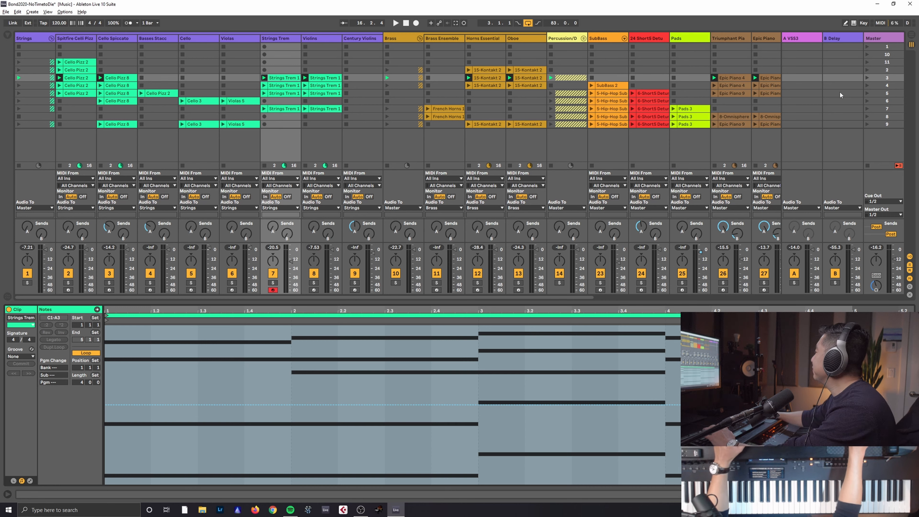
click(869, 165)
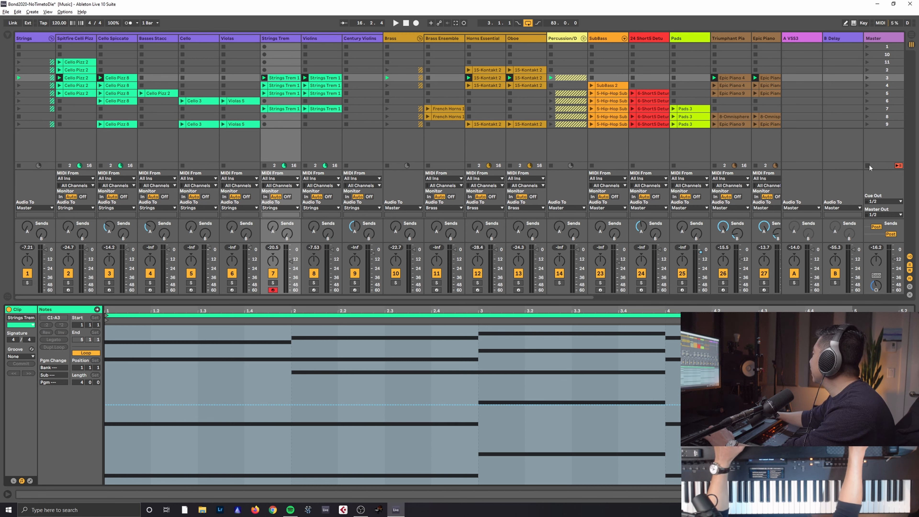
click(264, 78)
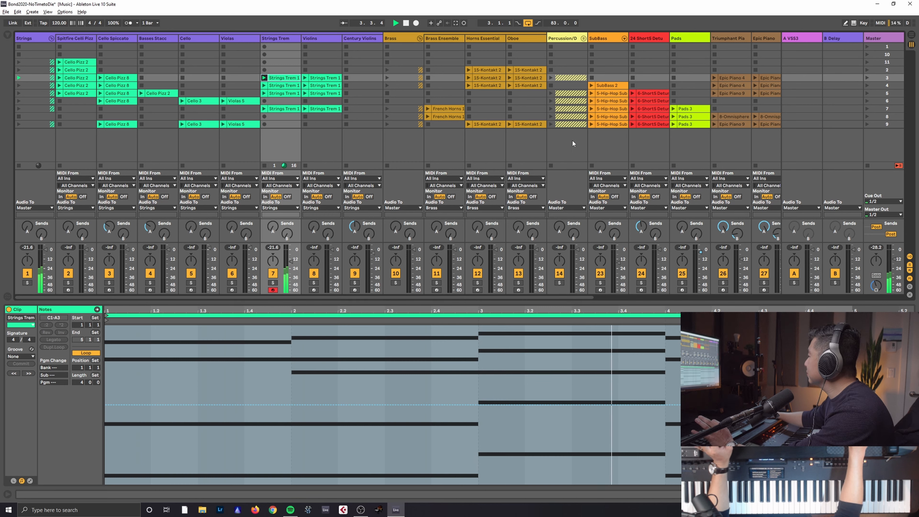
click(265, 165)
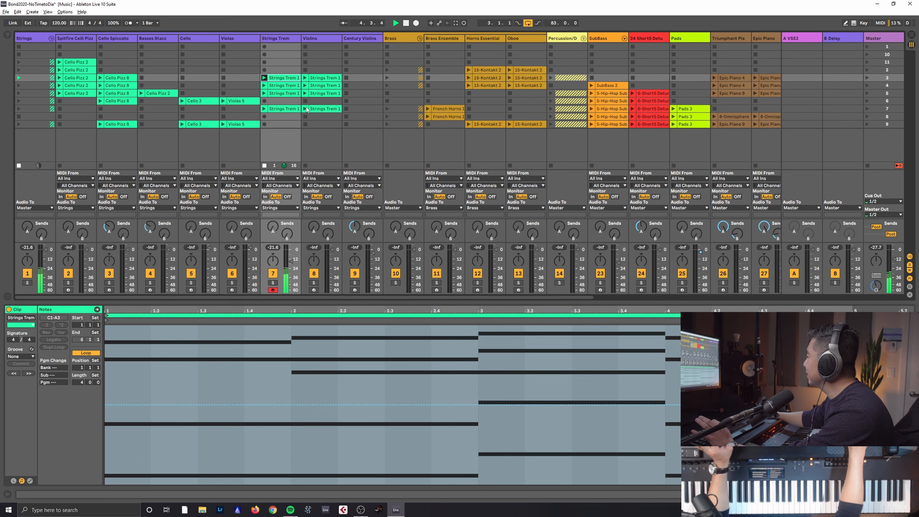
Play the scene 3 Violins clip on its own, stop it and close the Violins instrument window.
click(305, 79)
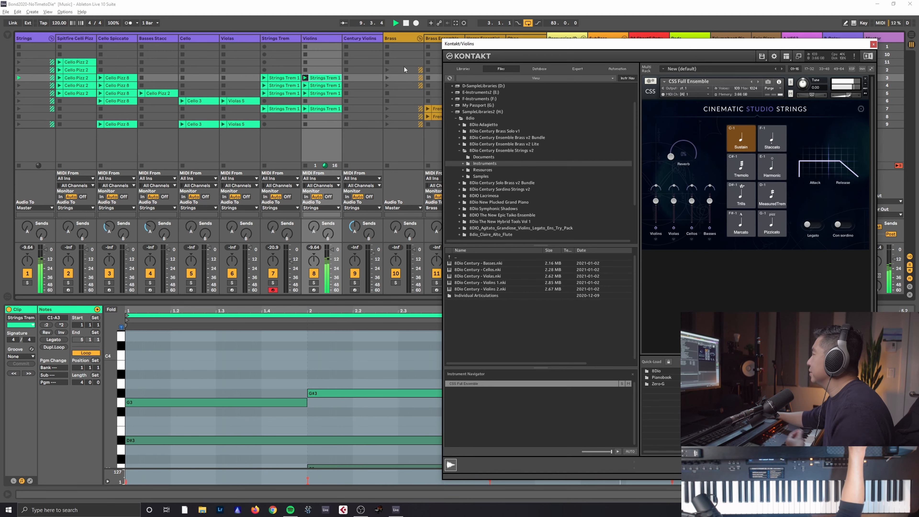
click(305, 166)
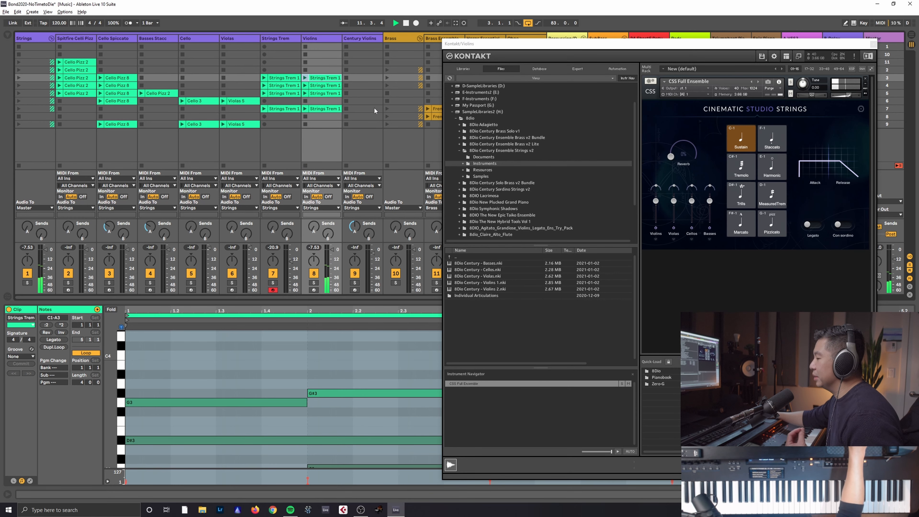
click(874, 44)
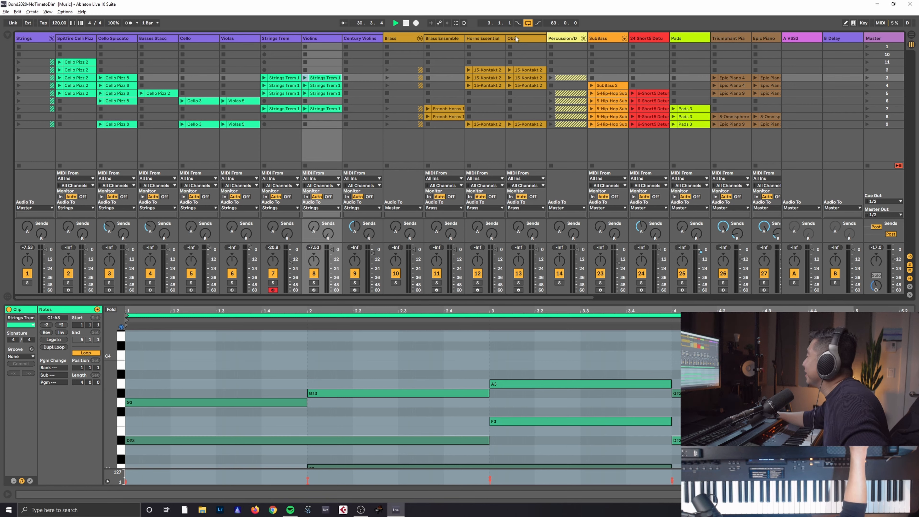
Play the scene 3 Horns Essential clip on its own, close the track's Kontakt window and stop the clip.
click(486, 77)
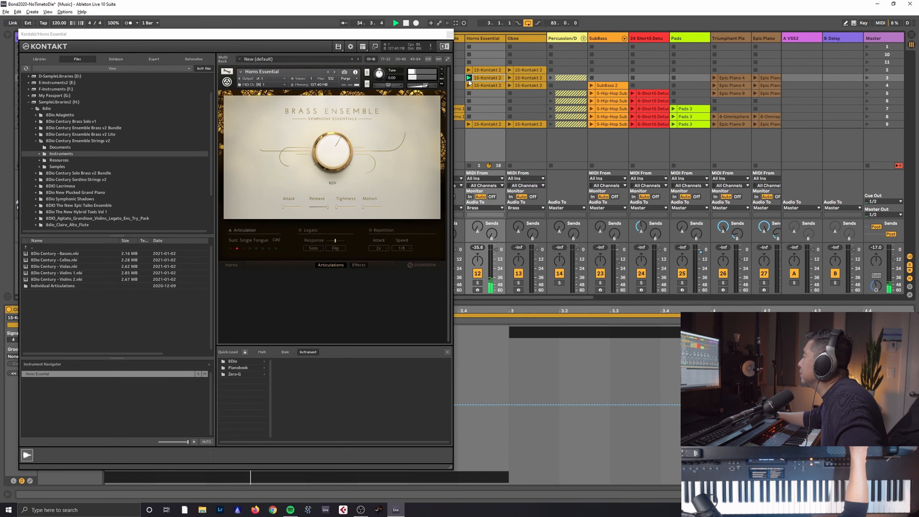
click(449, 35)
click(469, 56)
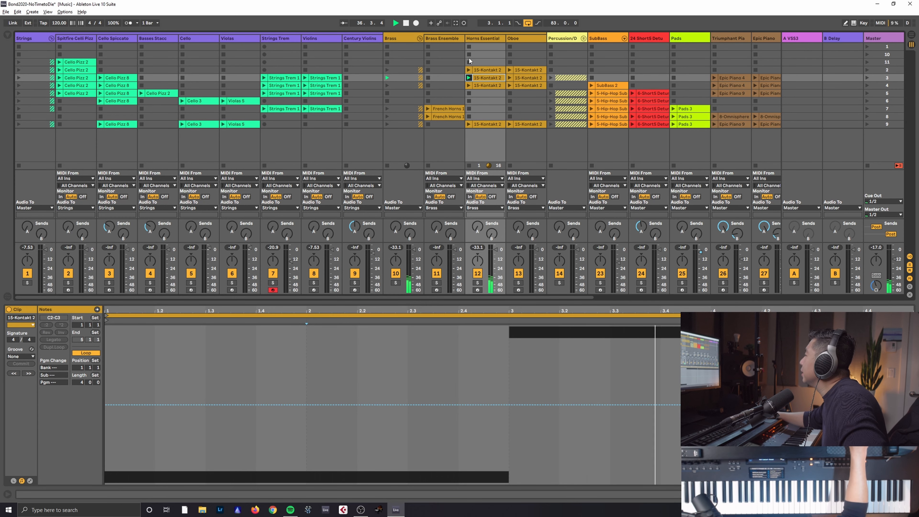
Play the scene 3 Oboe clip on its own, enlarge its notes in the editor and stop the clip.
click(511, 79)
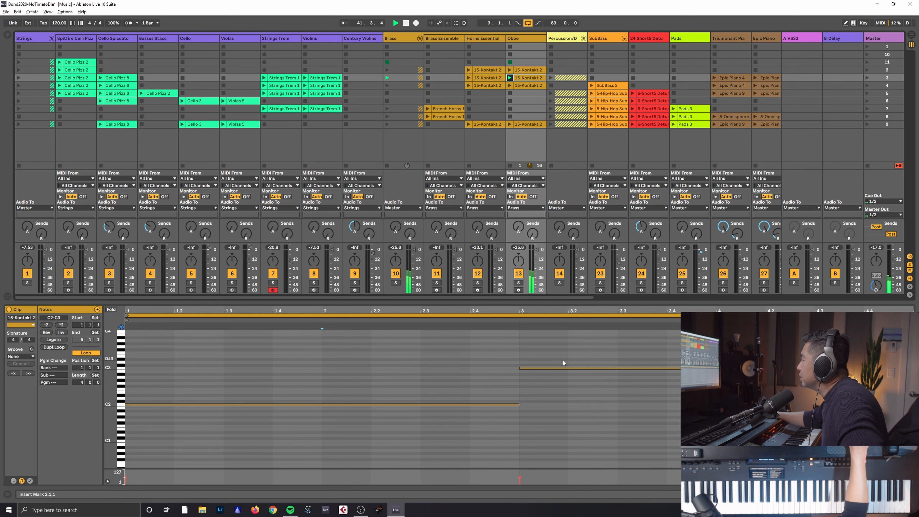
mouse_move(113, 381)
mouse_down()
mouse_move(134, 381)
mouse_move(122, 380)
mouse_up()
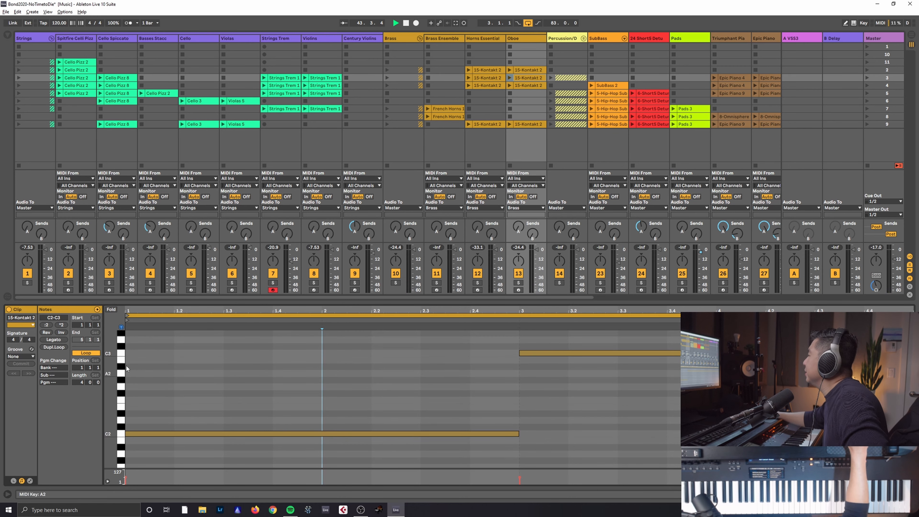
click(531, 55)
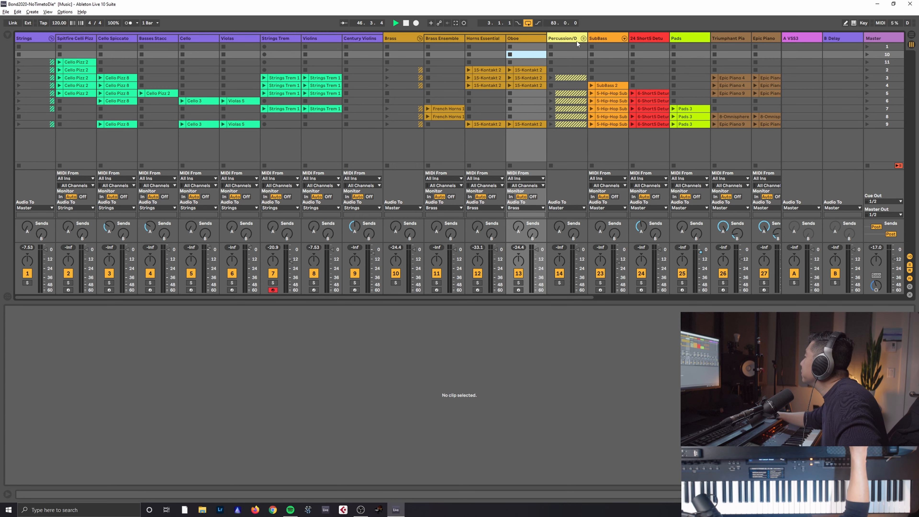
View the notes of the scene 3 Triumphant Piano clip, open the track's Keyscape instrument and arm the track for live playing.
click(734, 77)
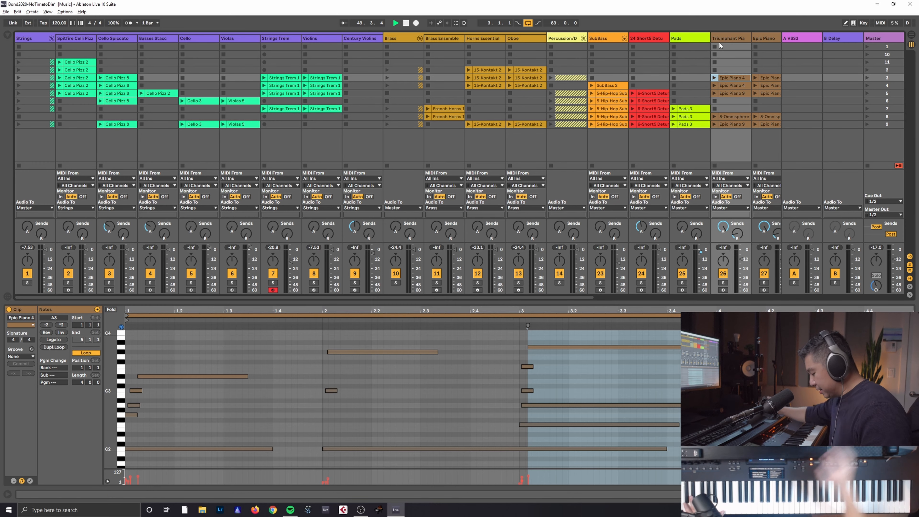
click(730, 35)
double_click(732, 39)
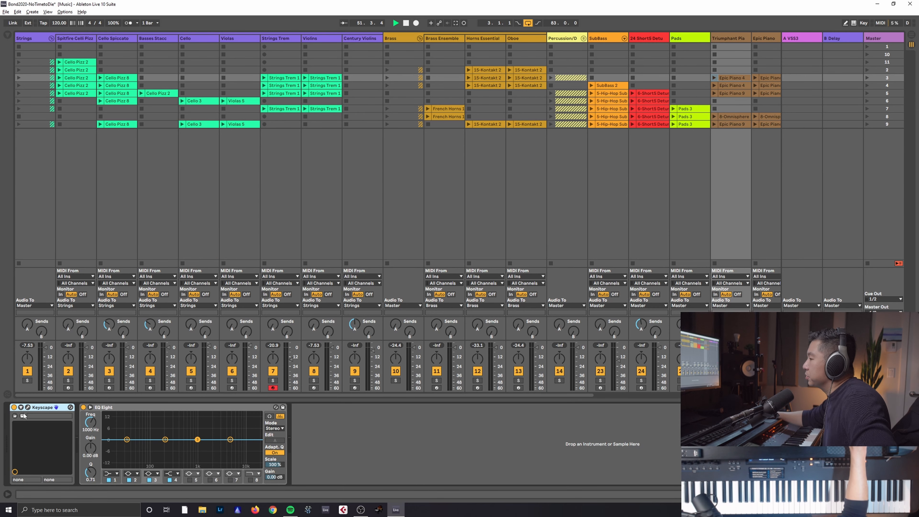
click(27, 408)
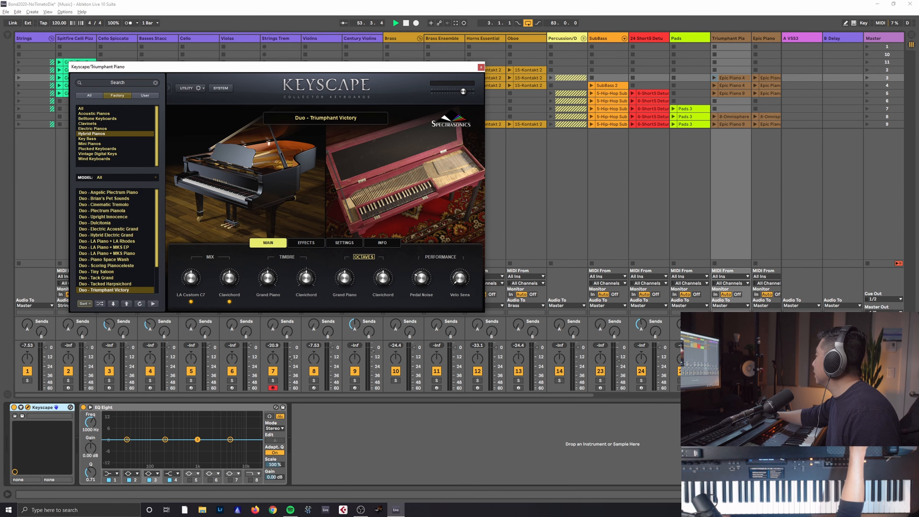
click(723, 388)
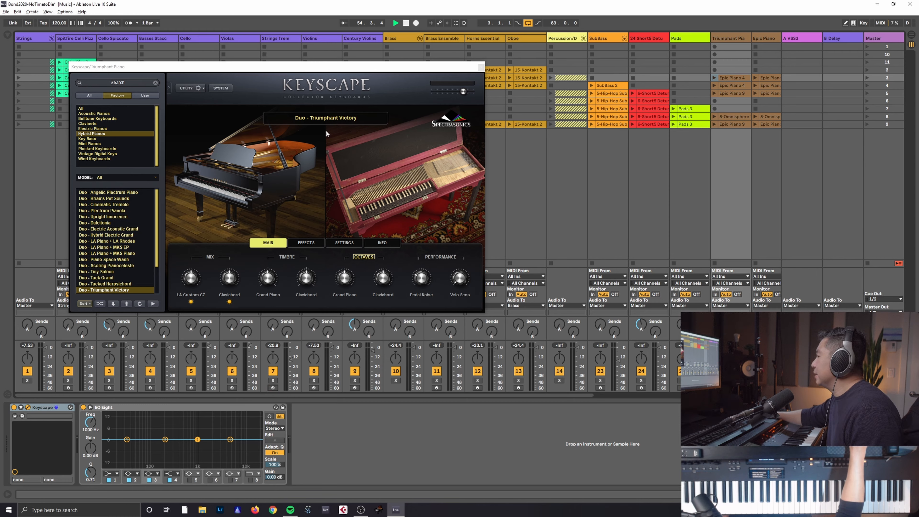
click(330, 71)
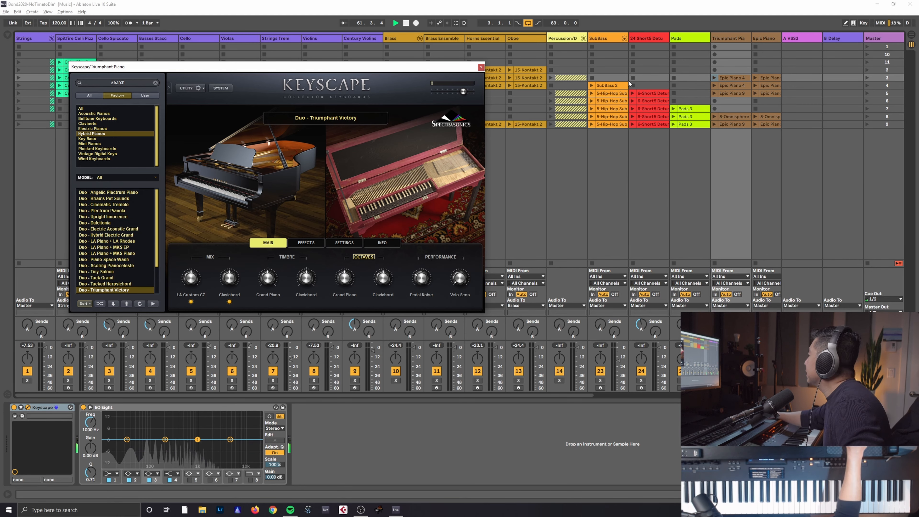
Open the Epic Piano track's Keyscape instrument, compare it with Triumphant Piano by arming each track in turn, and close the window.
click(767, 35)
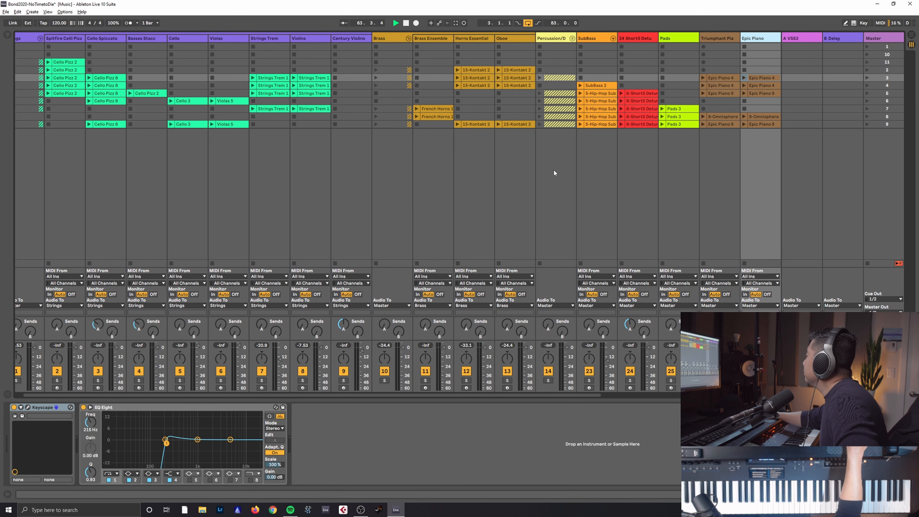
click(28, 408)
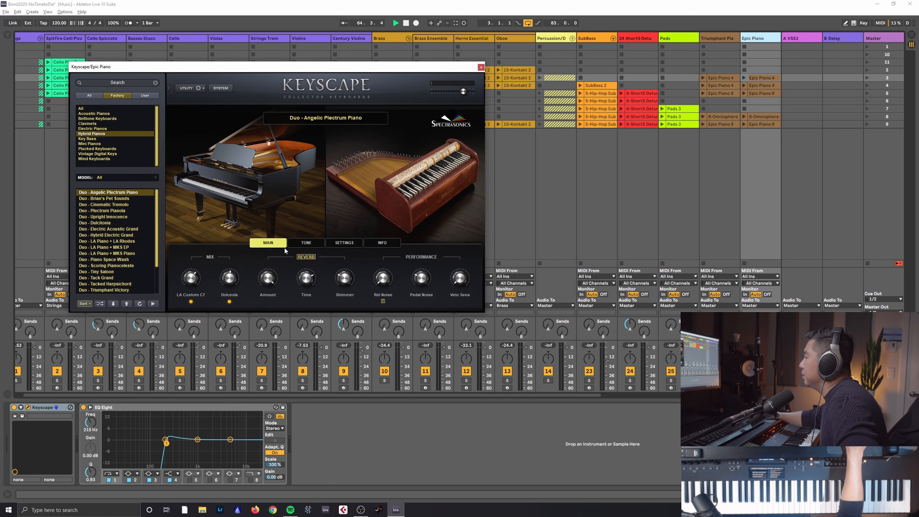
click(729, 39)
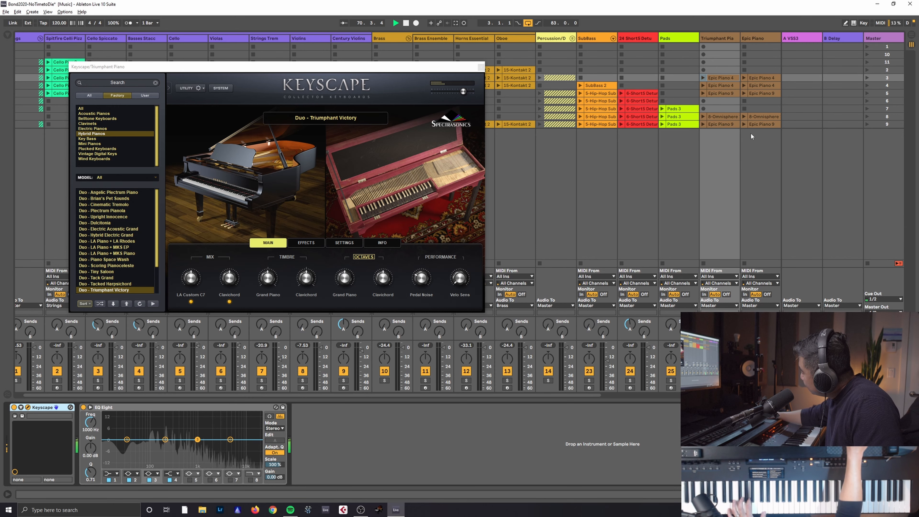
click(712, 387)
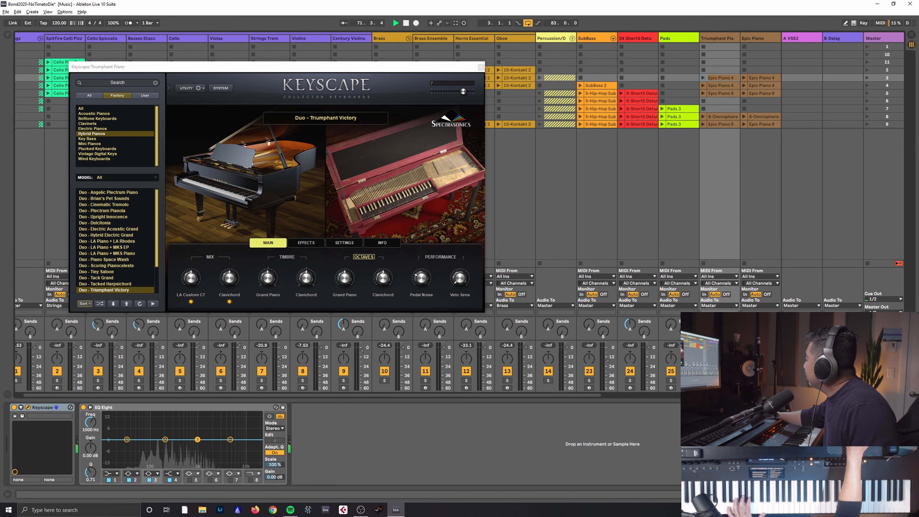
click(753, 388)
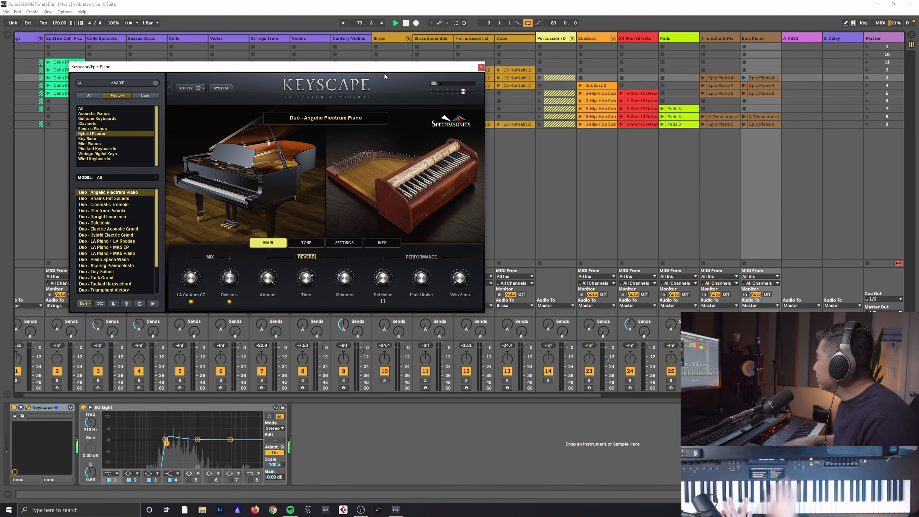
click(481, 68)
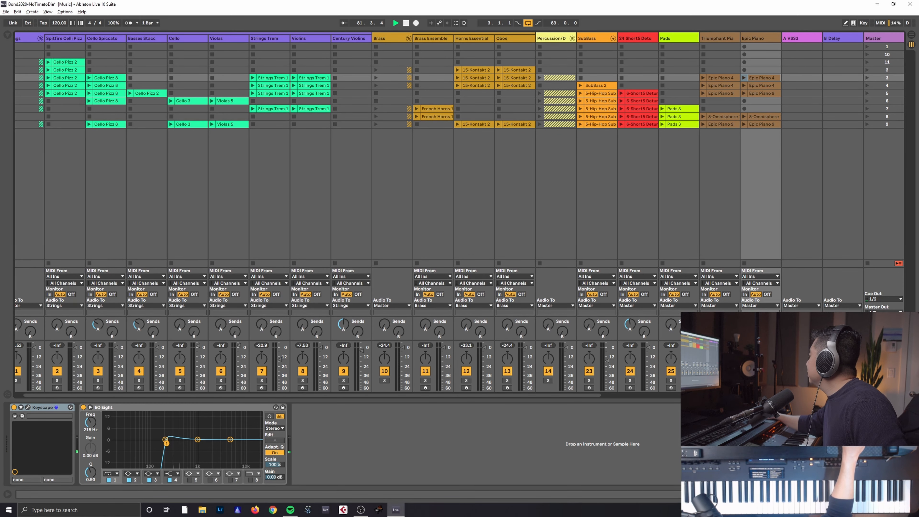
View the Triumphant Piano track's Keyscape instrument again, close its window and select the Epic Piano track.
click(720, 38)
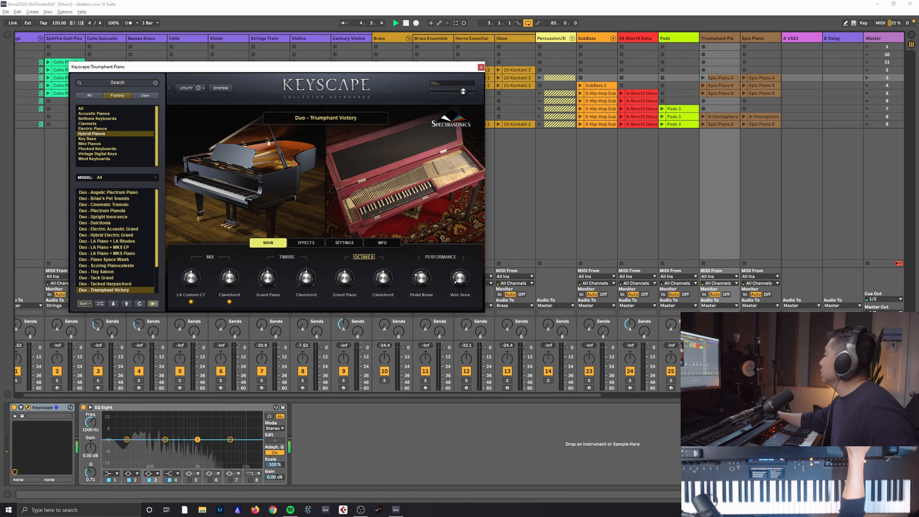
click(481, 68)
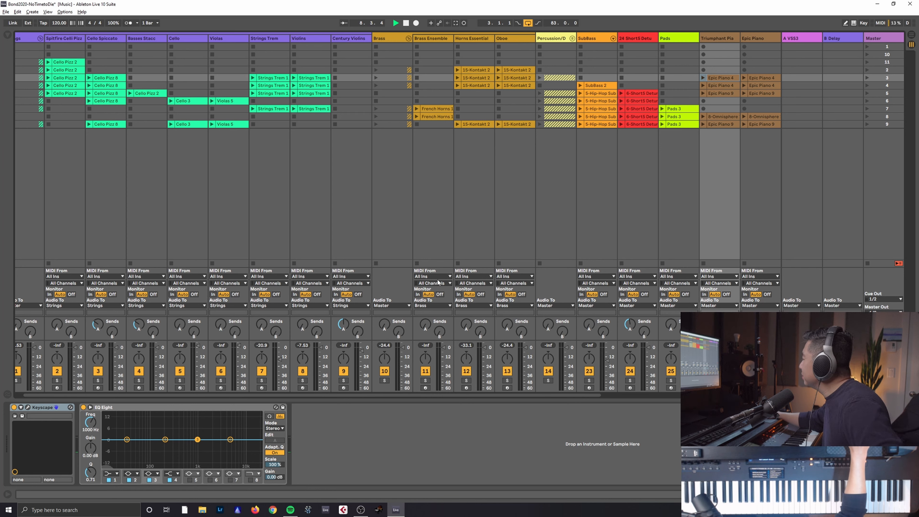
click(755, 239)
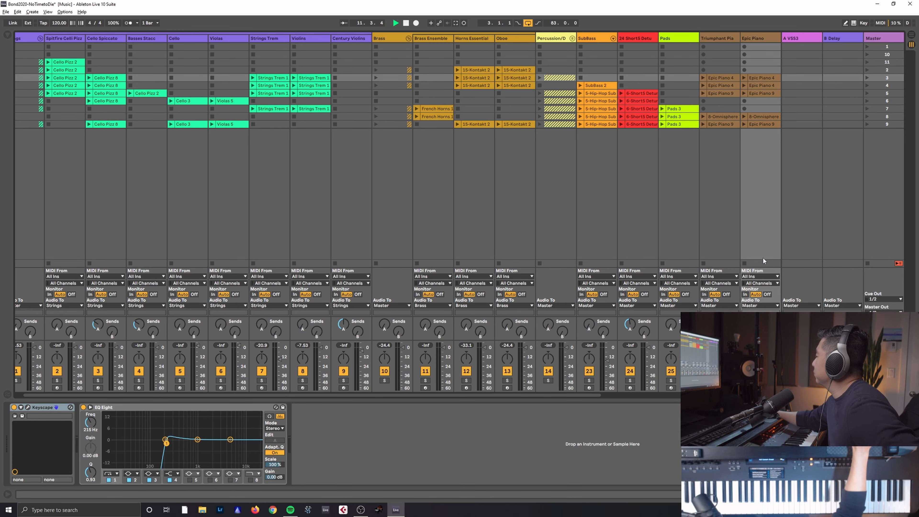
Launch scene 4, look over its tracks while it plays and stop playback.
drag(566, 394, 723, 396)
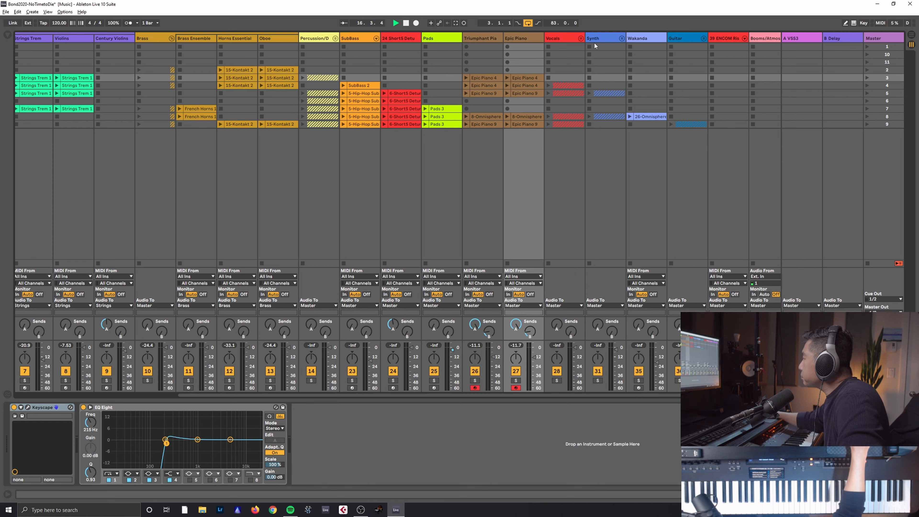
click(868, 85)
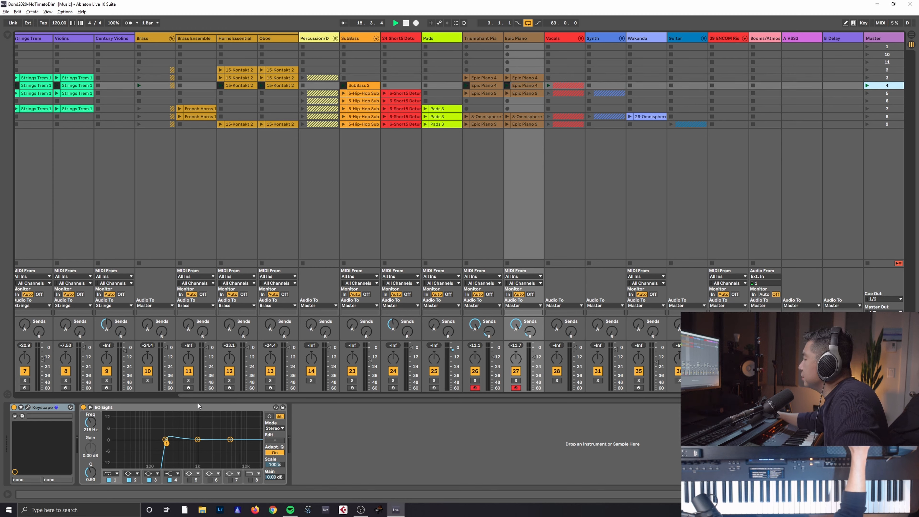
drag(194, 397, 32, 397)
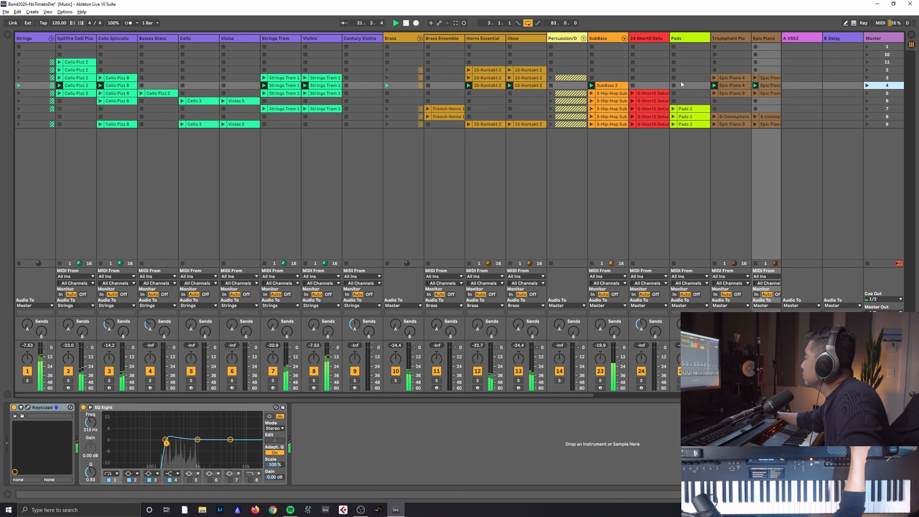
click(407, 23)
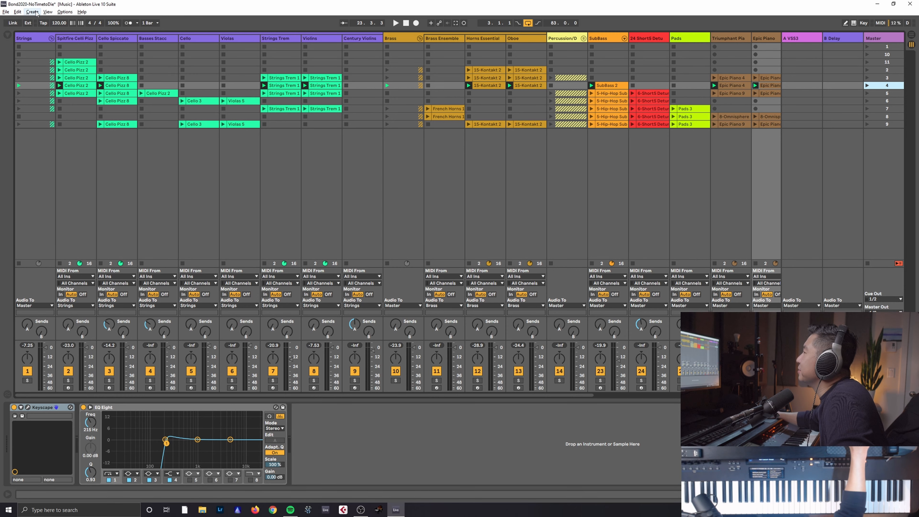
Unfold the Vocals group and view the OOh Vocals track's Kontakt instrument.
click(17, 13)
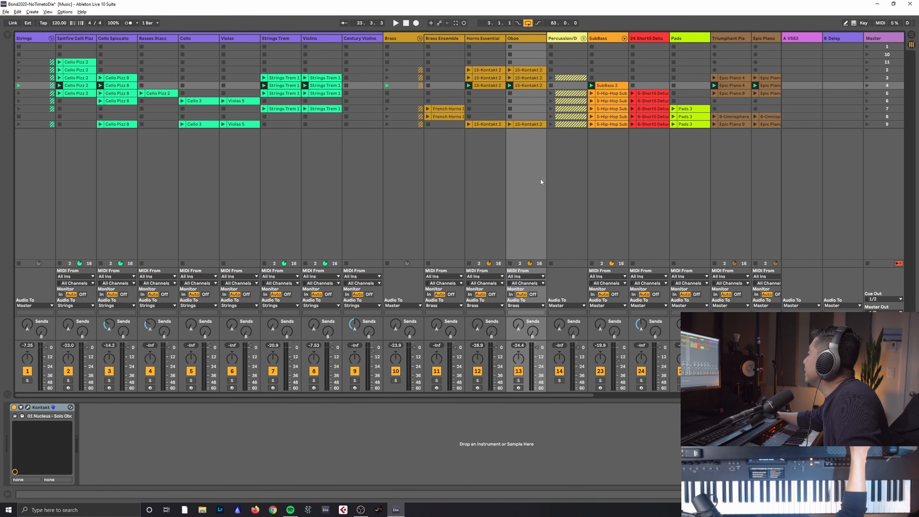
scroll(541, 181, right, 10)
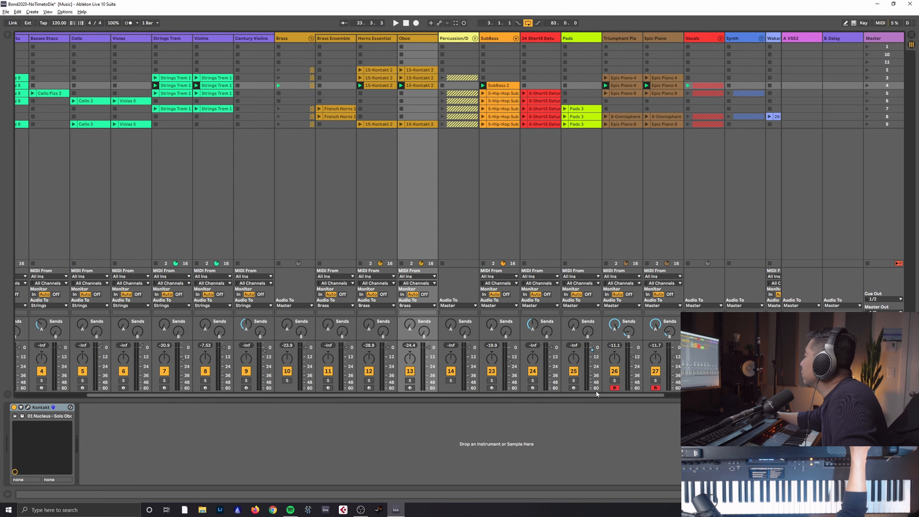
click(541, 38)
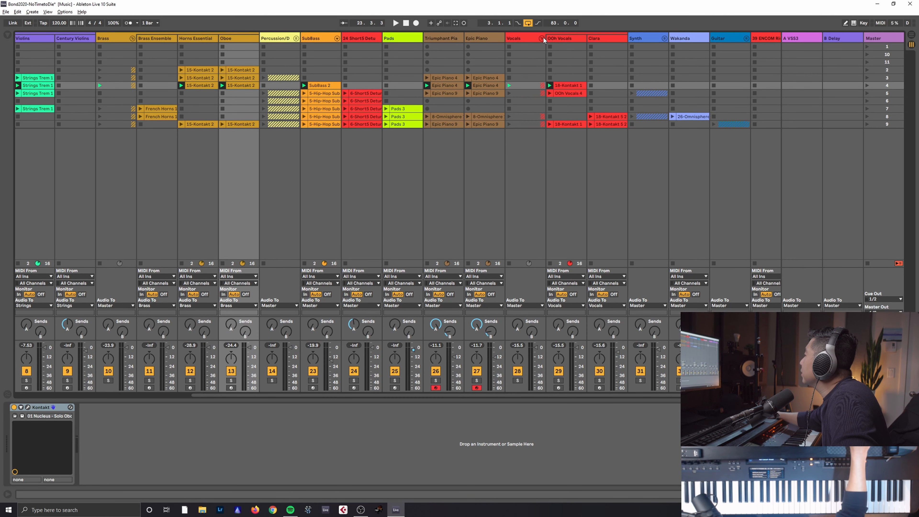
click(551, 39)
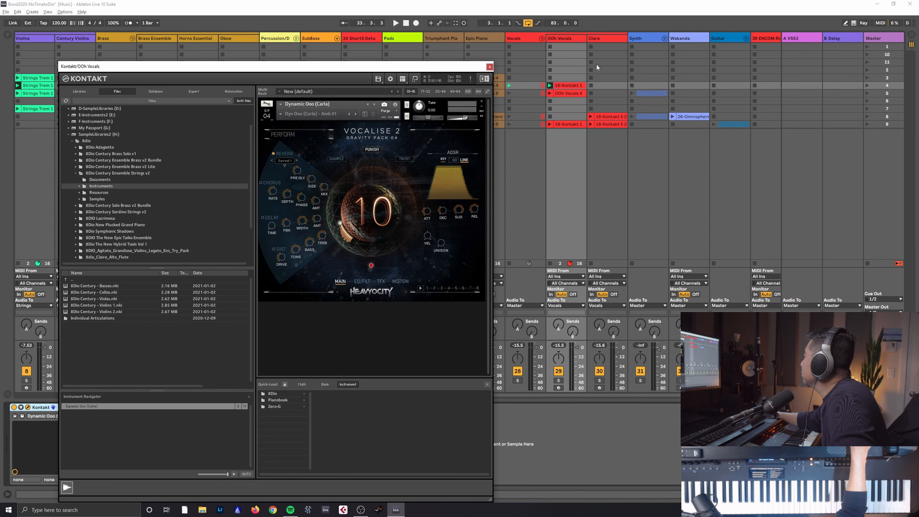
Stop all clips and play the scene 4 OOh Vocals and SubBass clips separately.
click(868, 264)
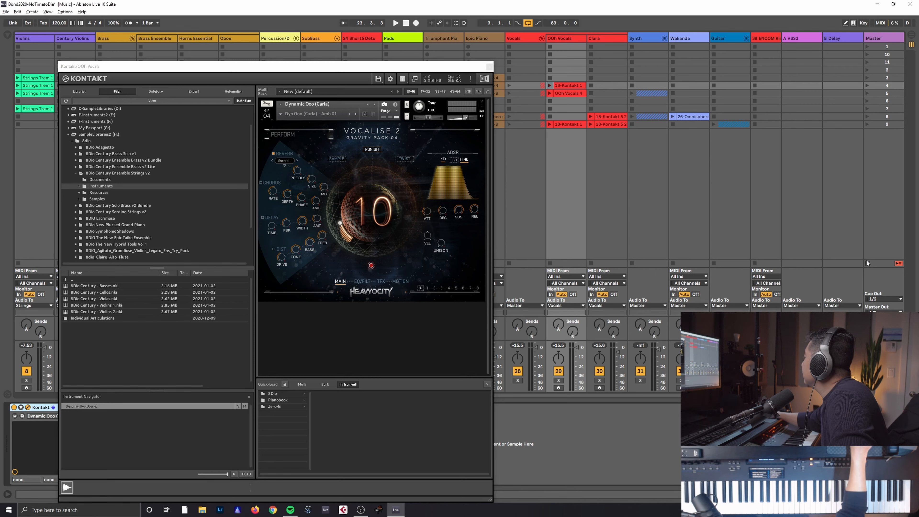
click(551, 85)
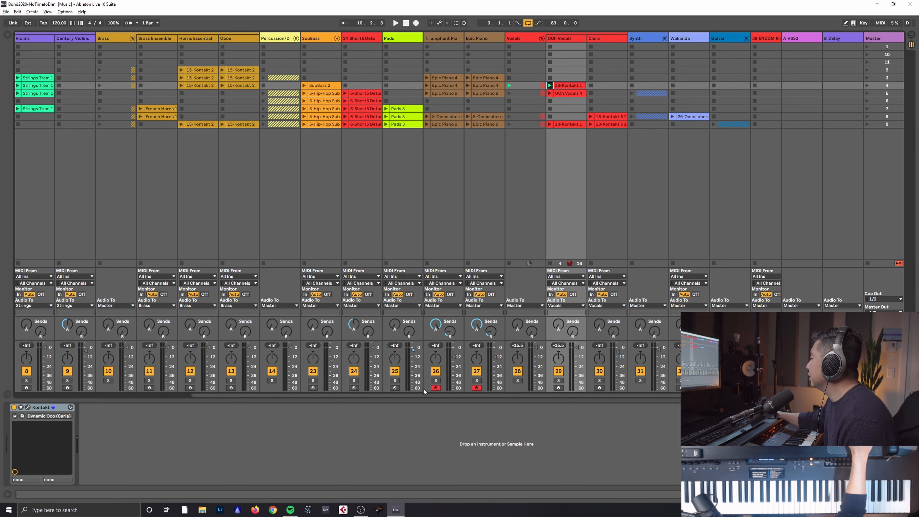
scroll(424, 389, left, 5)
click(510, 86)
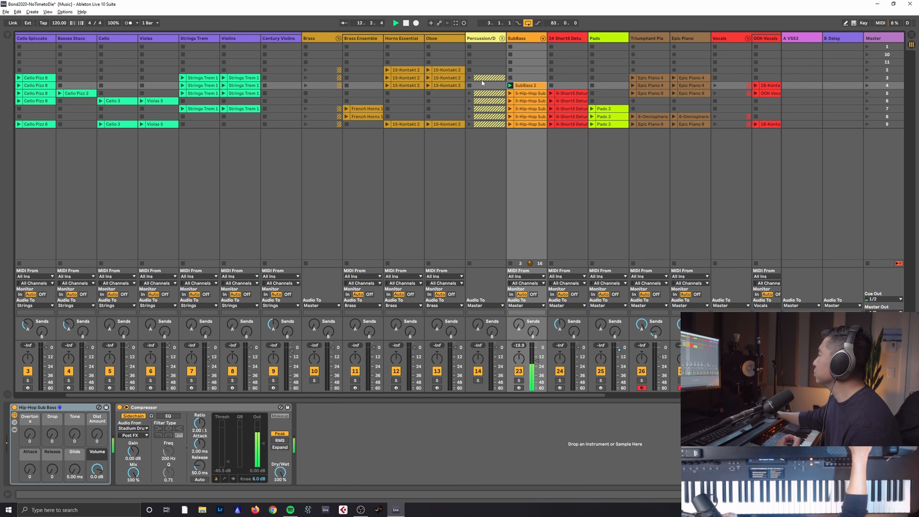
Unfold the percussion group and disarm its first Tubular Bells track.
click(501, 39)
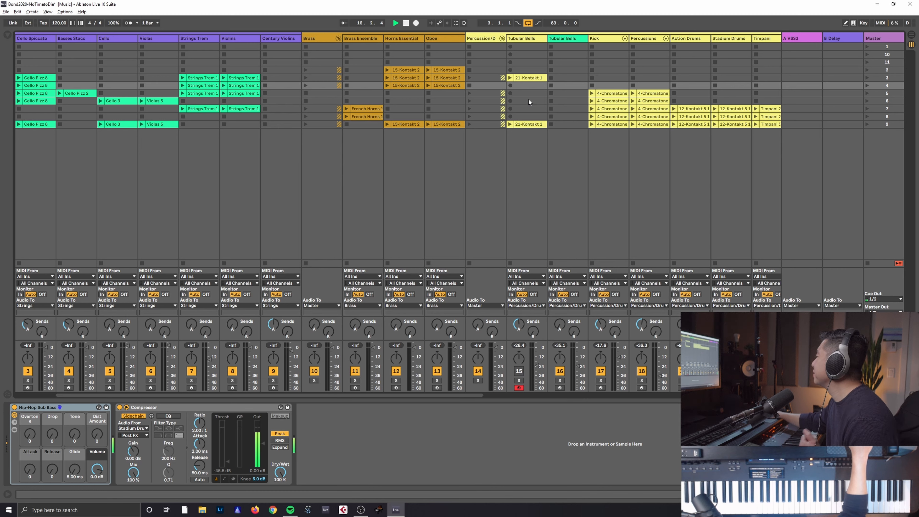
click(522, 388)
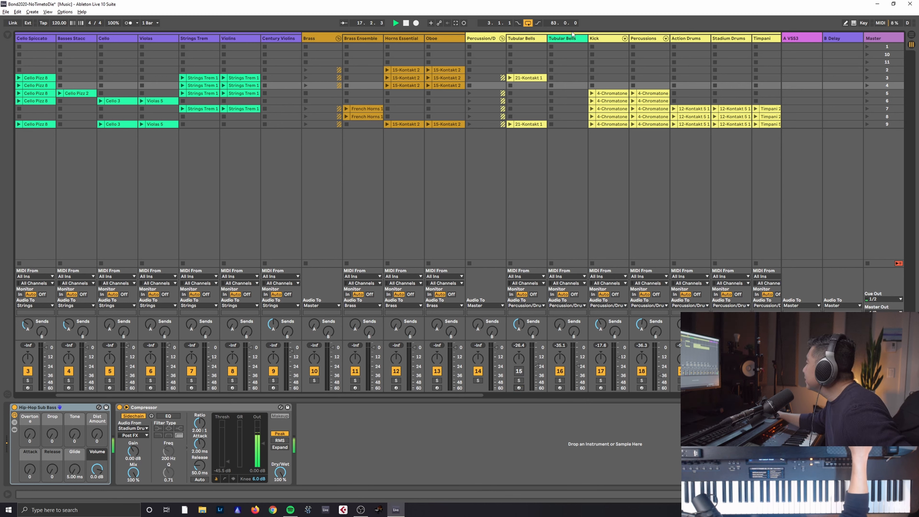
View the Kick track's Chromatone Kit, look over the remaining percussion tracks and stop playback.
click(615, 39)
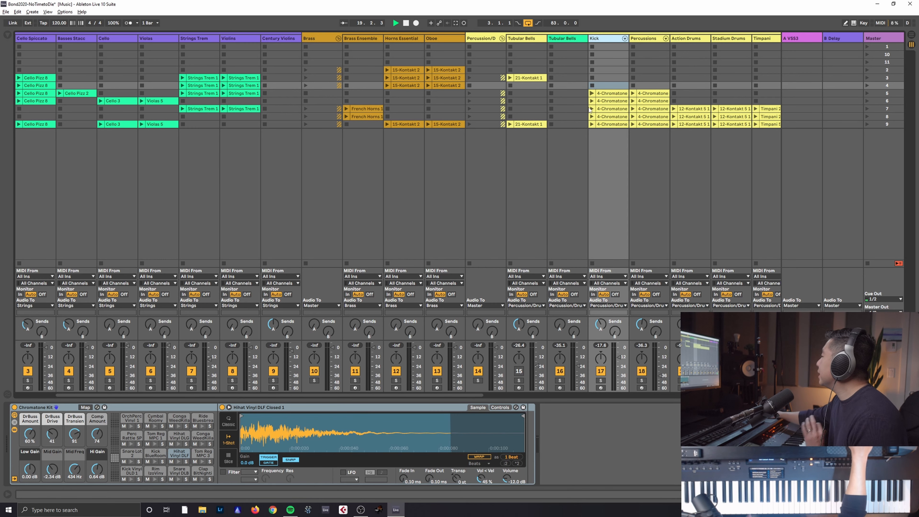
drag(431, 394, 647, 390)
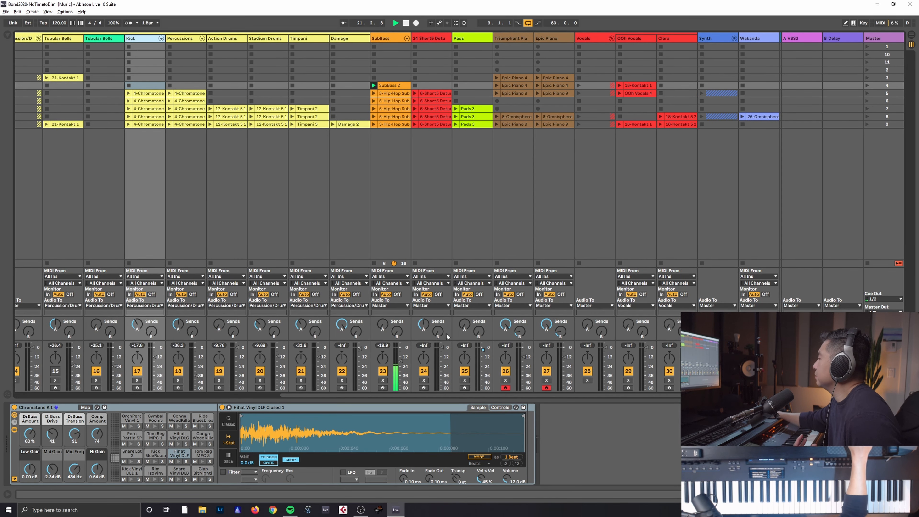
click(406, 23)
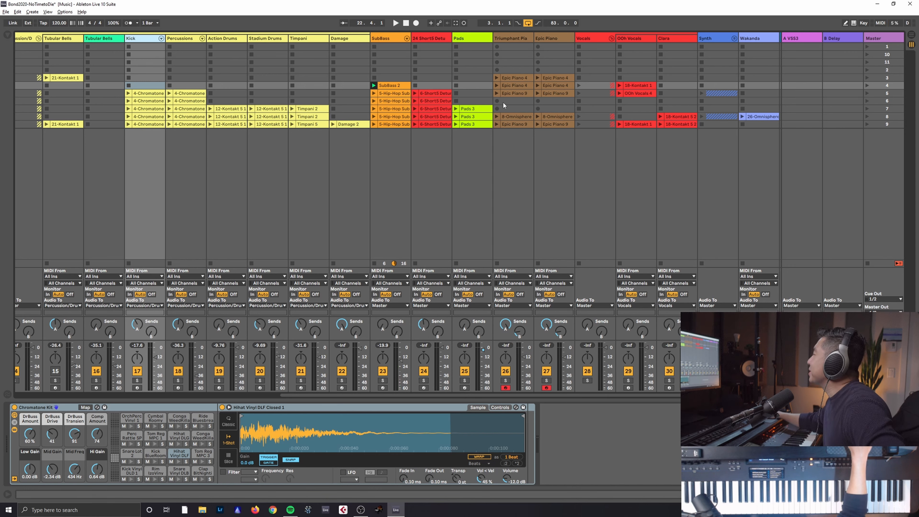
Play scene 5 with all its layers, stop playback and stop all clips.
click(867, 93)
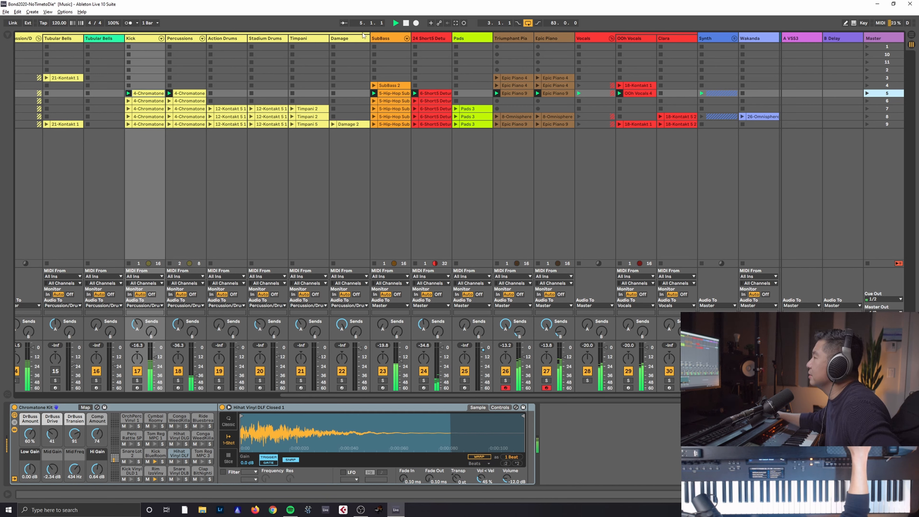
click(406, 23)
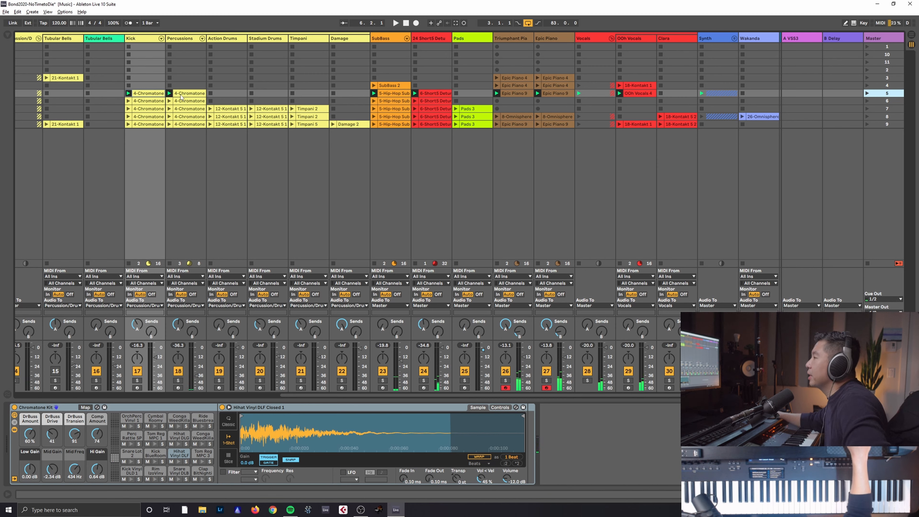
click(154, 94)
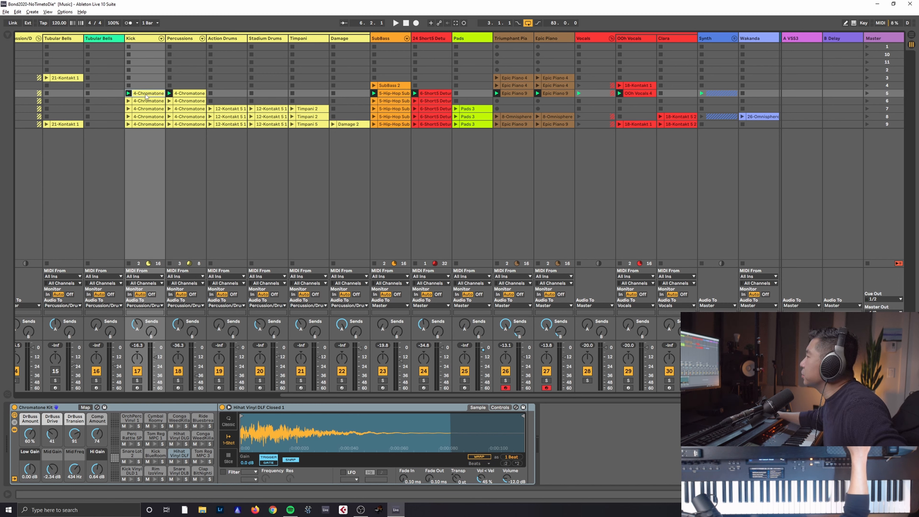
click(868, 264)
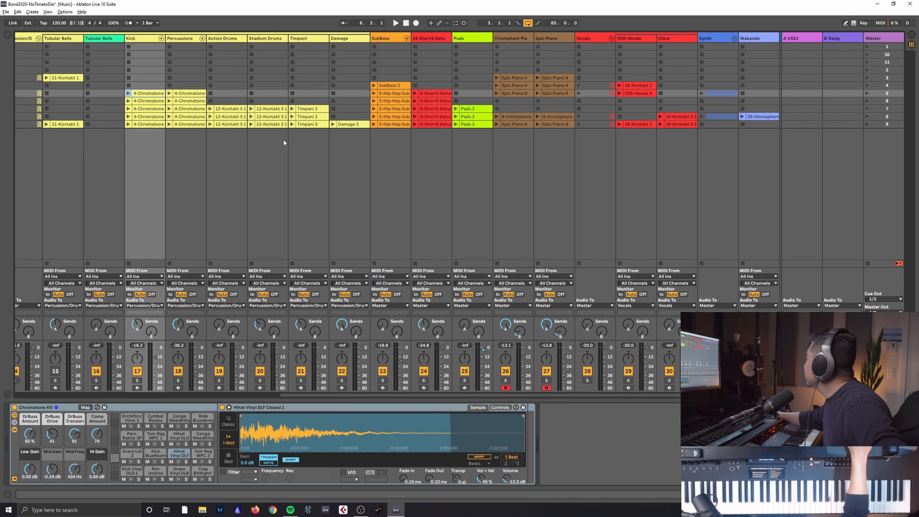
Play the scene 5 Kick and Percussions clips together and view the Percussions clip's notes.
click(128, 94)
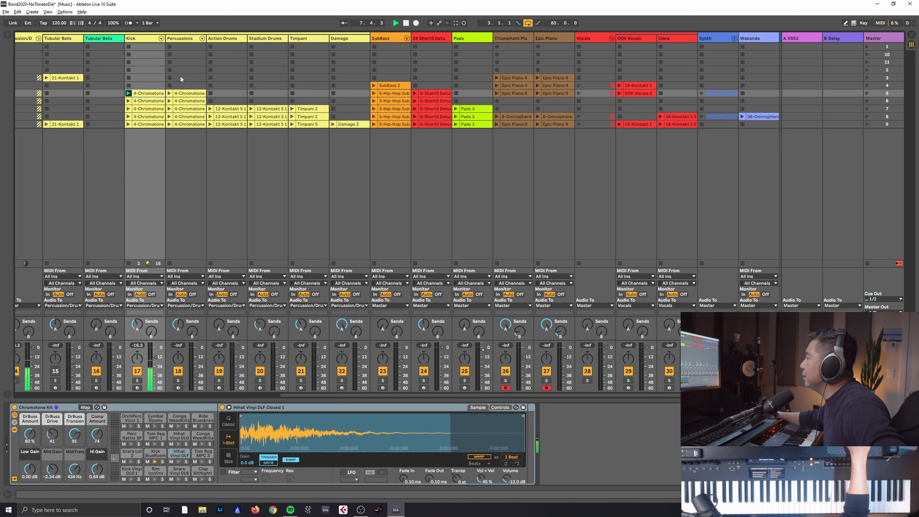
click(169, 93)
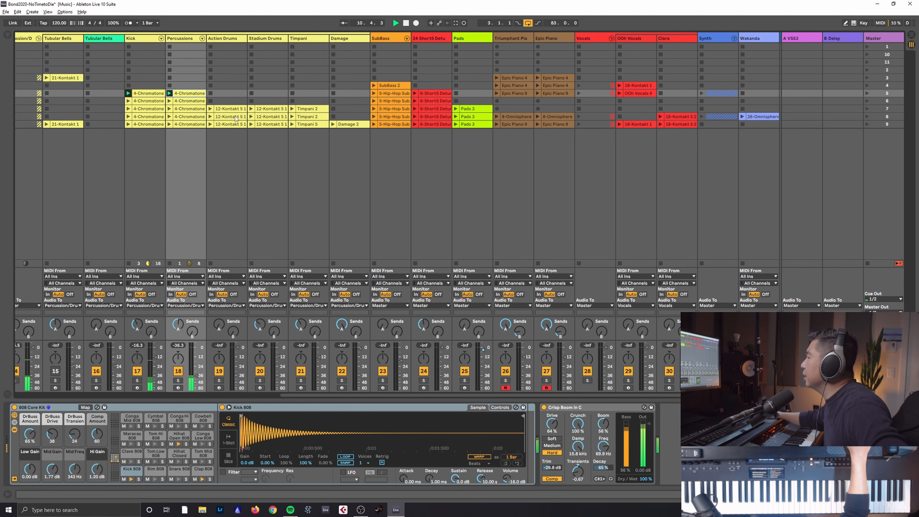
double_click(189, 94)
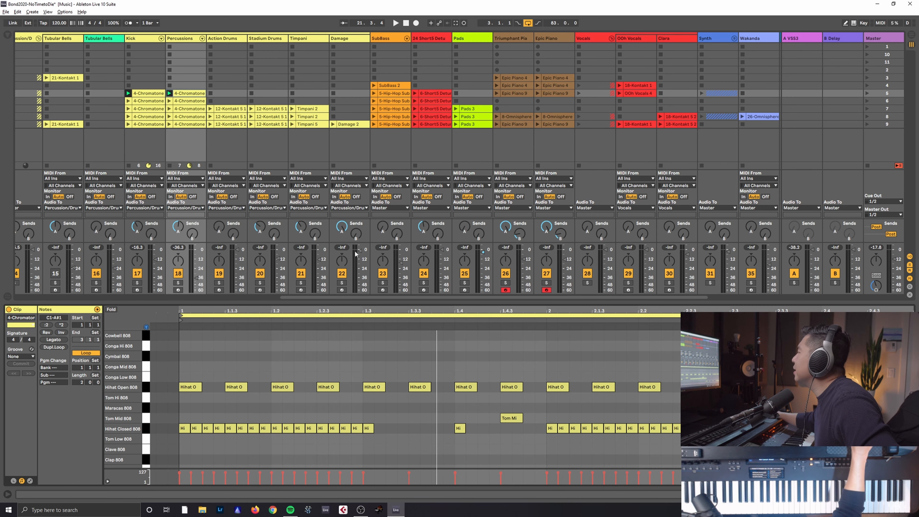
Stop all clips and play scenes 6 and 7 one after the other, stopping playback after each.
drag(316, 297, 51, 293)
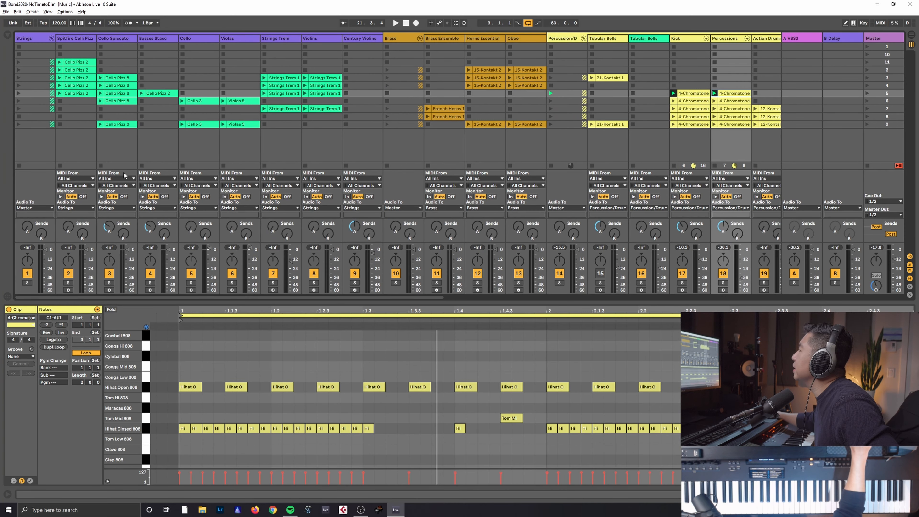
click(868, 166)
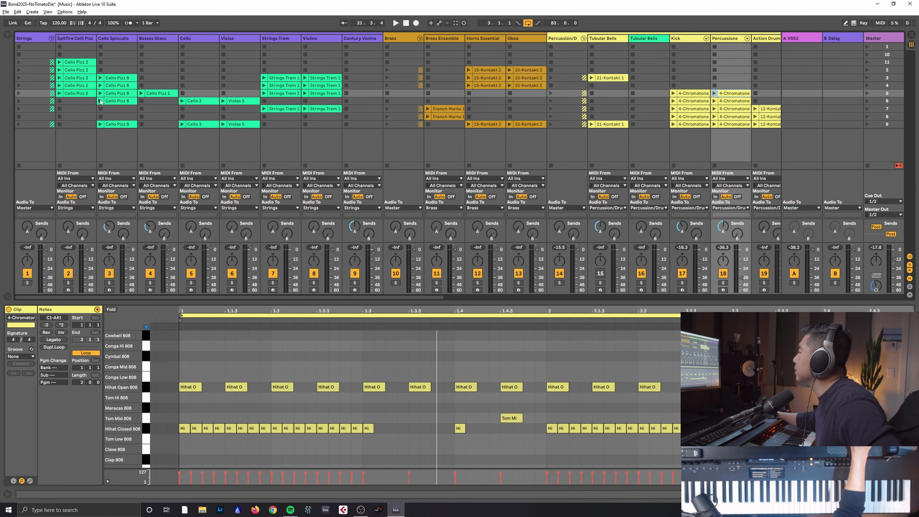
click(868, 100)
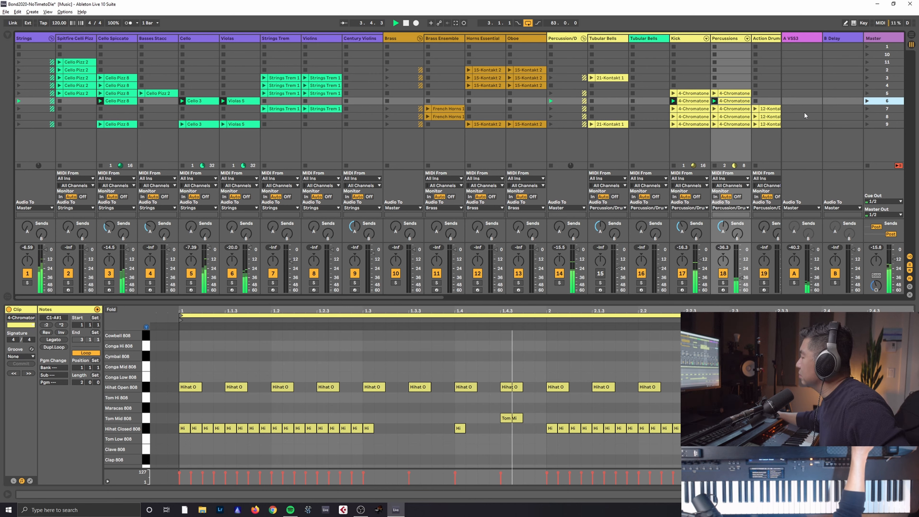
click(407, 24)
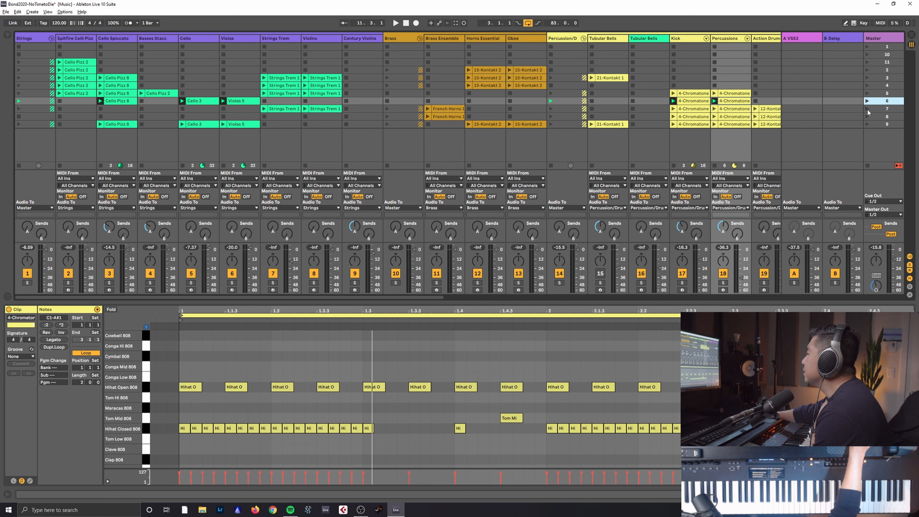
click(868, 109)
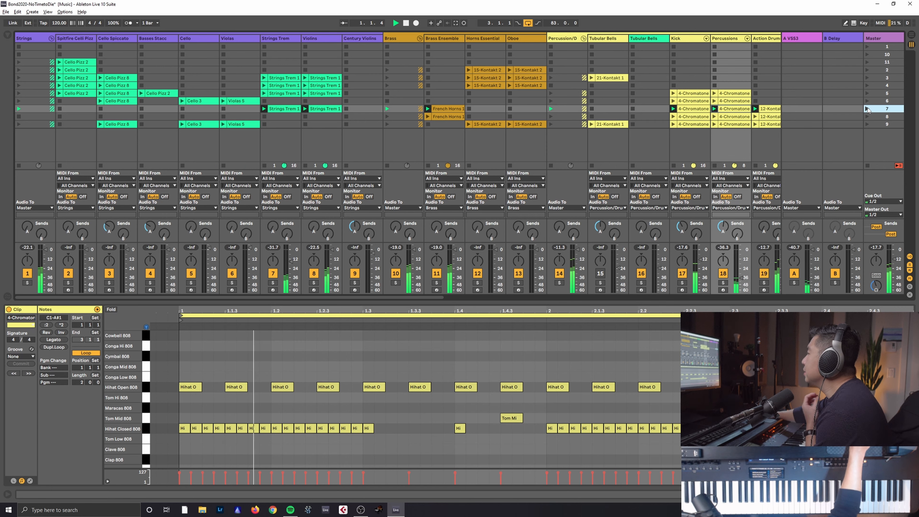
click(408, 24)
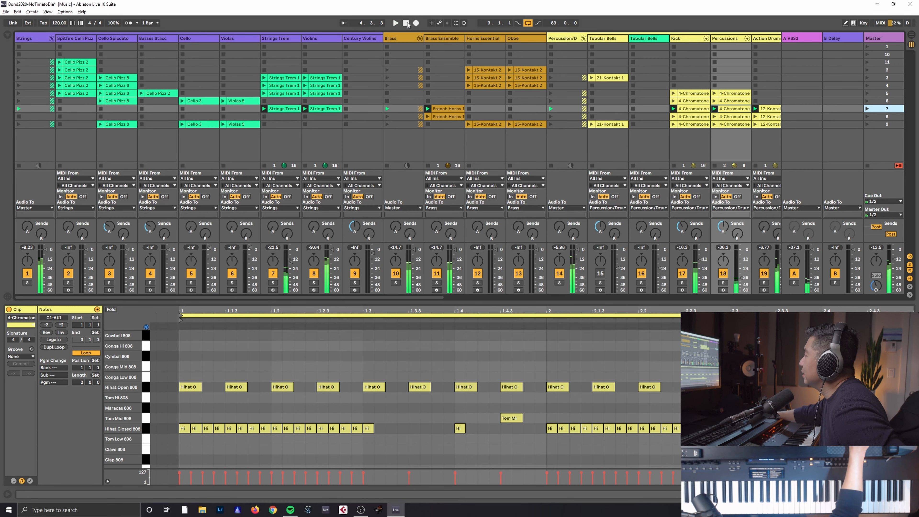
Stop all clips and layer the scene 7 Kick, Percussions and Action Drums clips one by one.
drag(367, 297, 510, 286)
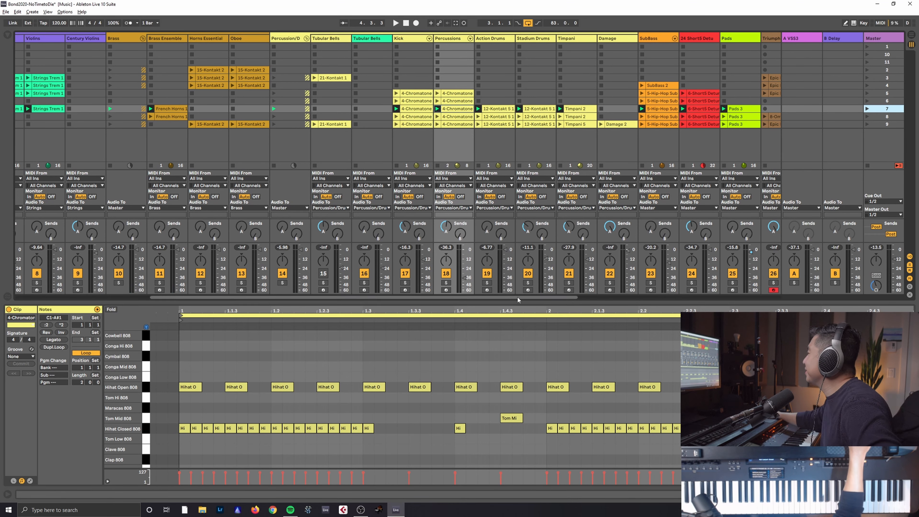
drag(519, 298, 476, 327)
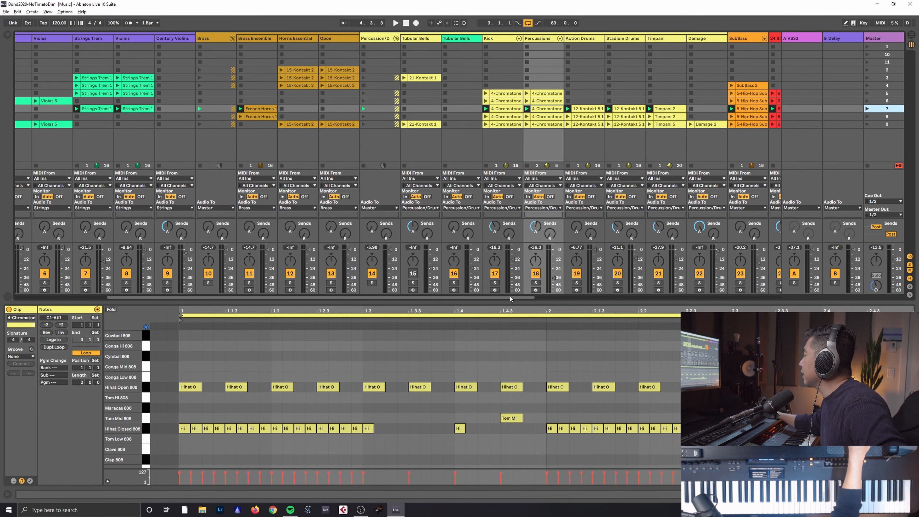
scroll(510, 296, left, 1)
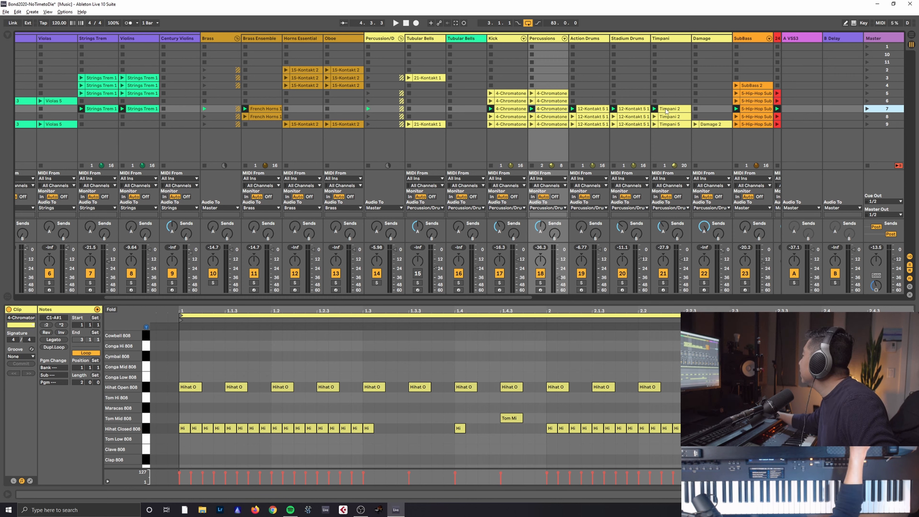
click(869, 166)
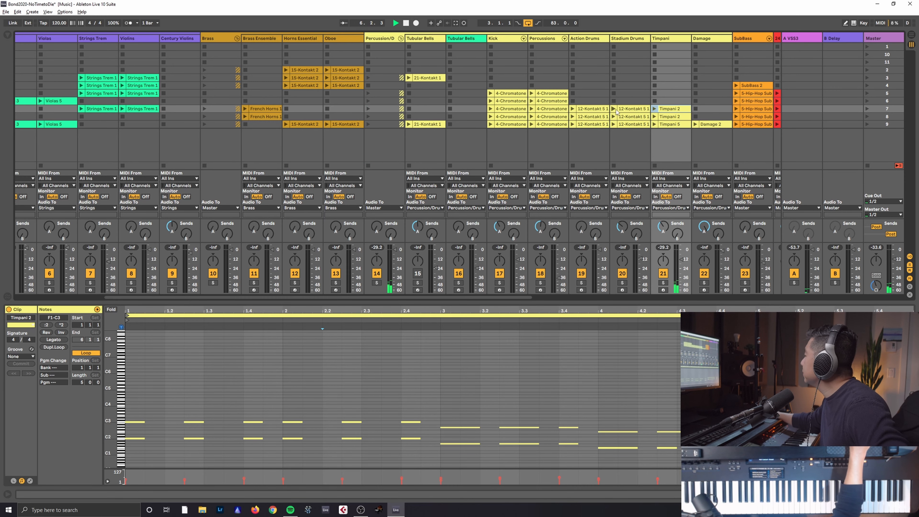
click(491, 109)
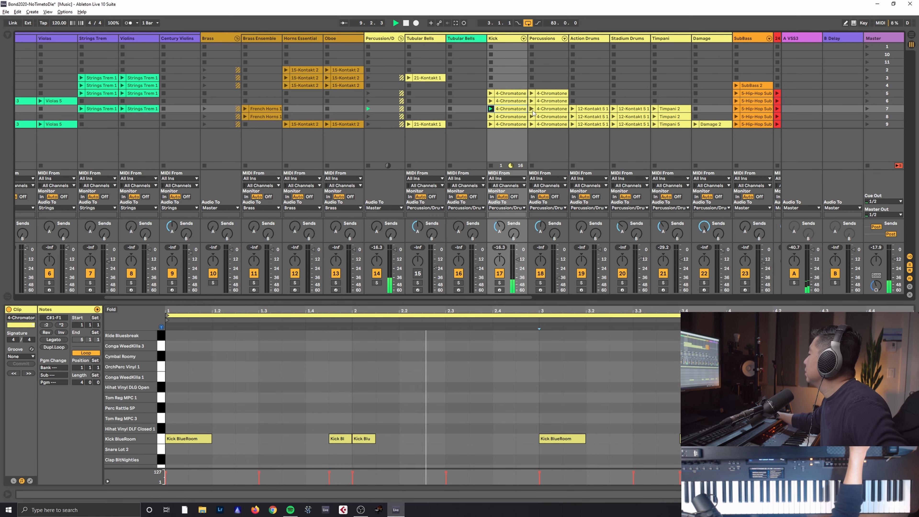
click(531, 108)
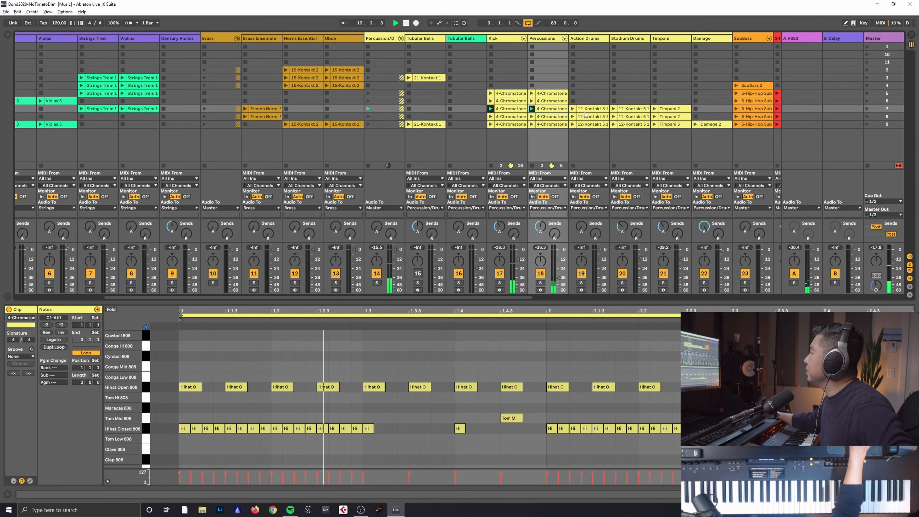
click(575, 111)
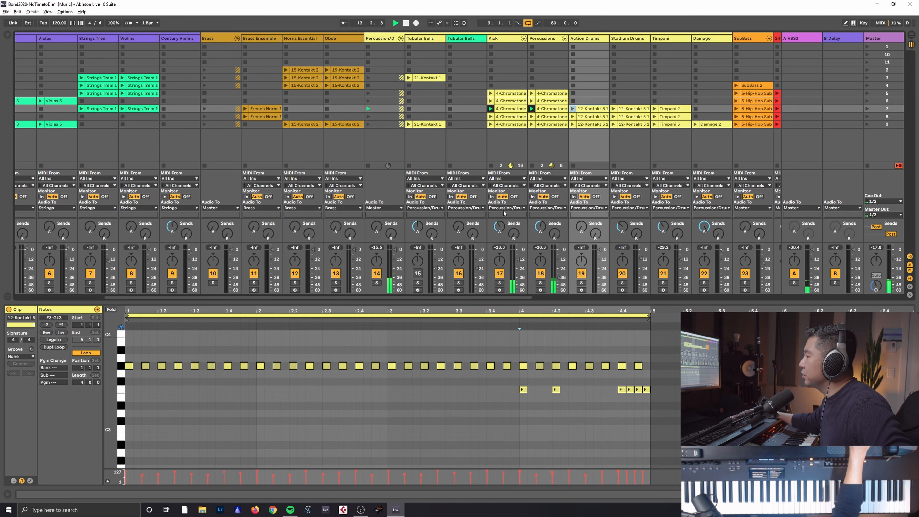
click(575, 103)
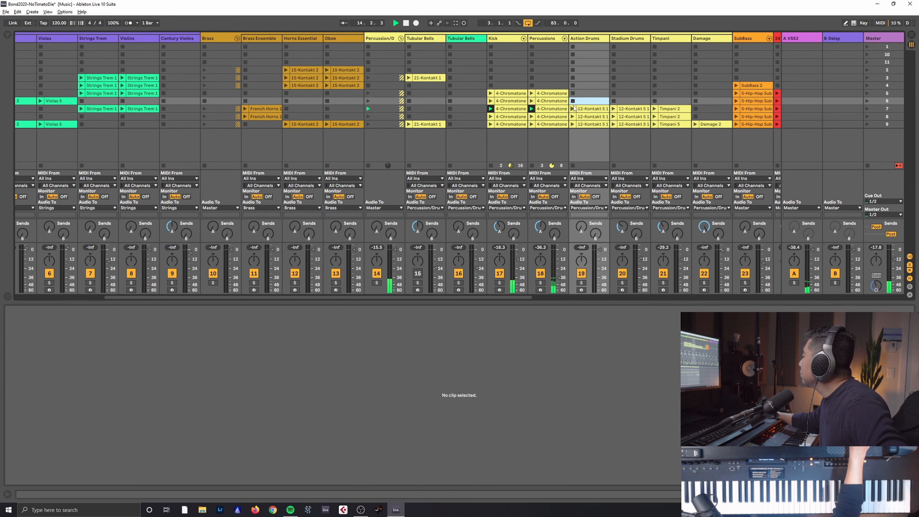
click(577, 108)
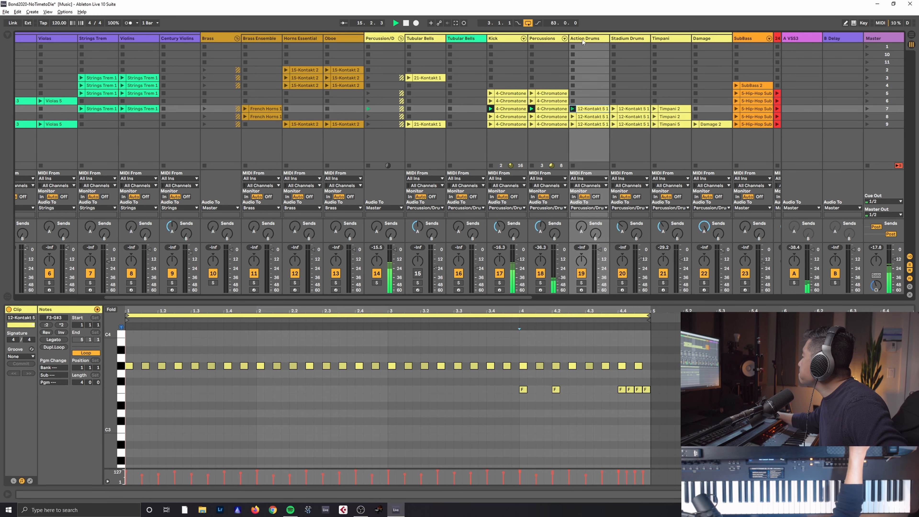
View the Action Drums track's Action Strikes instrument in Kontakt and close its window.
click(582, 39)
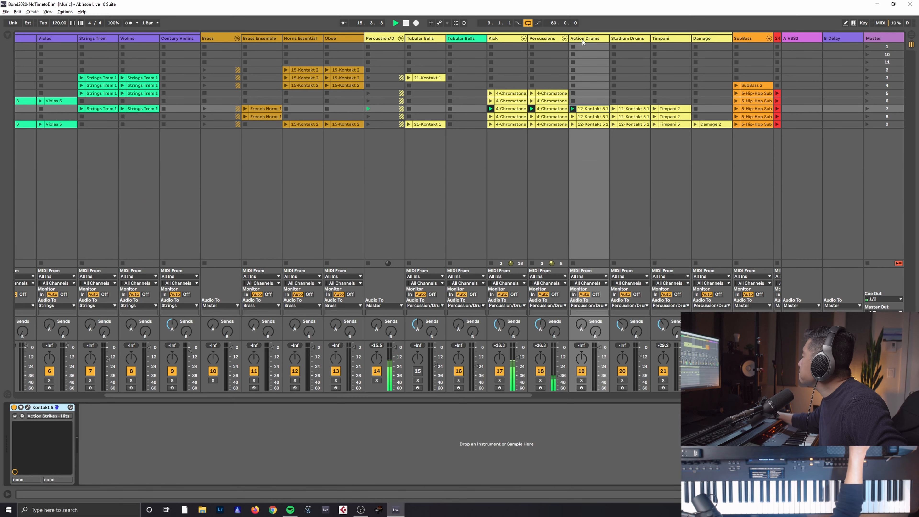
click(28, 408)
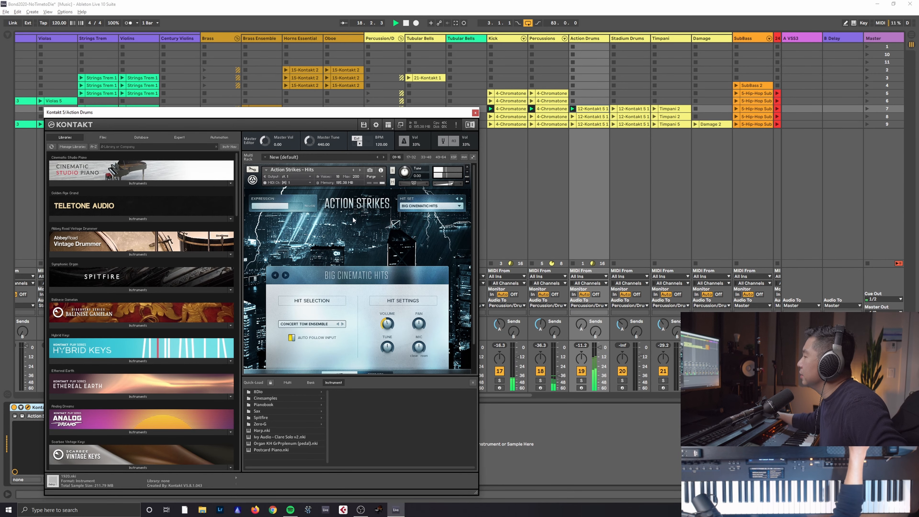
click(476, 112)
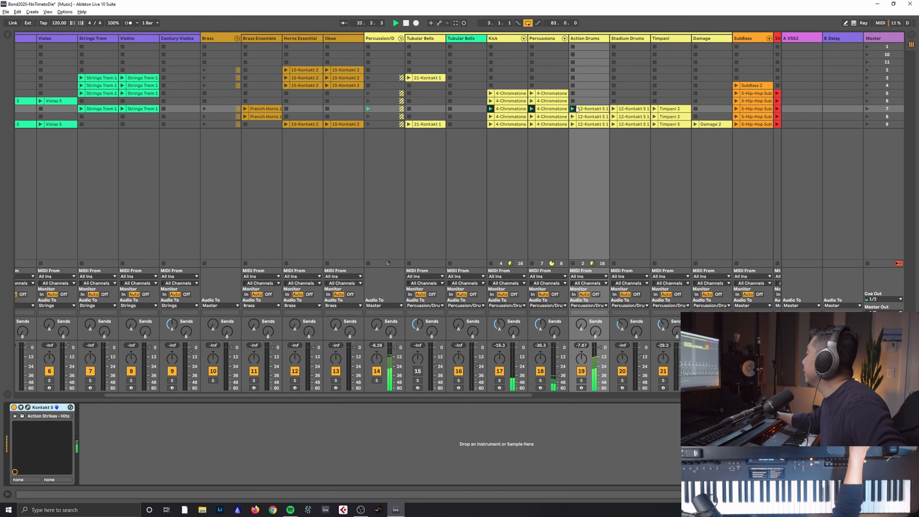
Add the scene 7 Stadium Drums, Timpani, SubBass and Short5 Detuned clips to the playing layers, and stop playback.
click(615, 108)
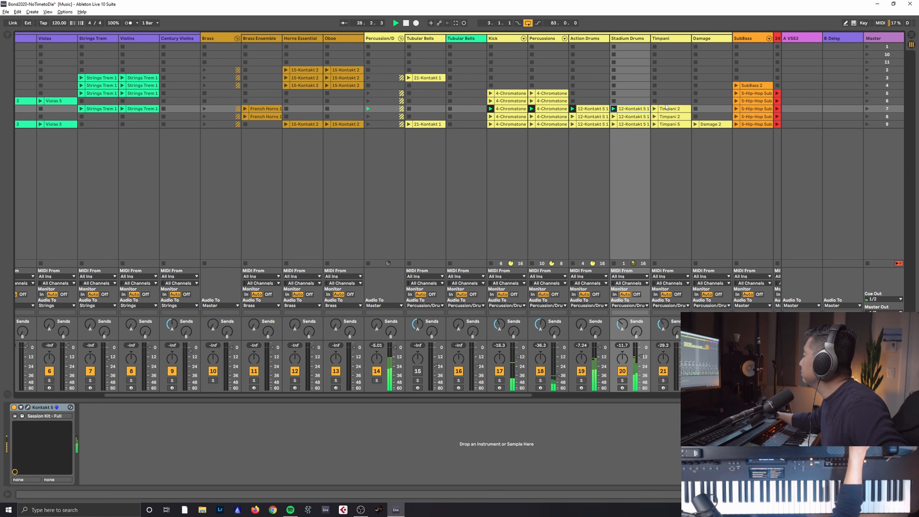
click(655, 110)
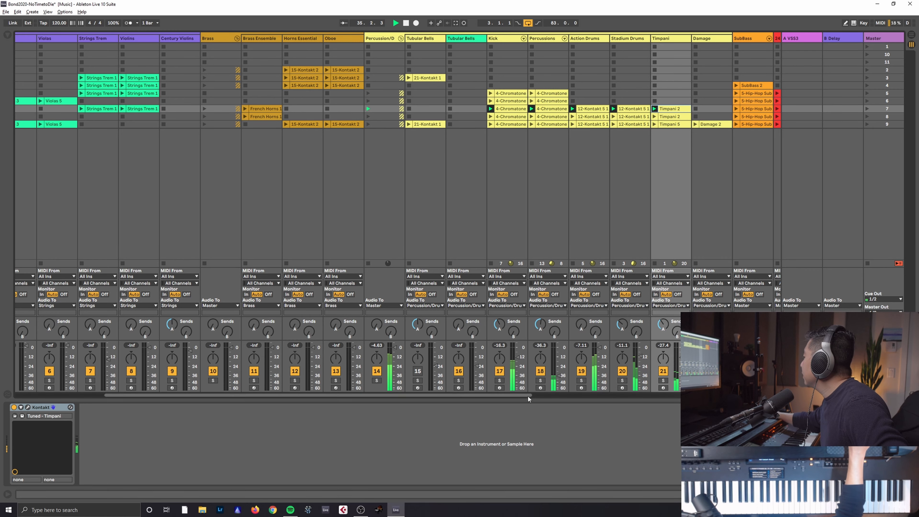
drag(528, 395, 633, 402)
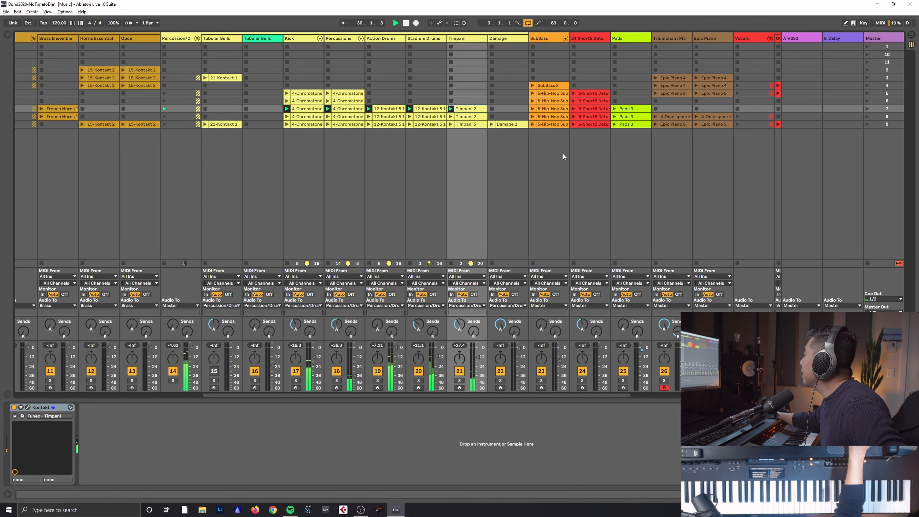
click(532, 108)
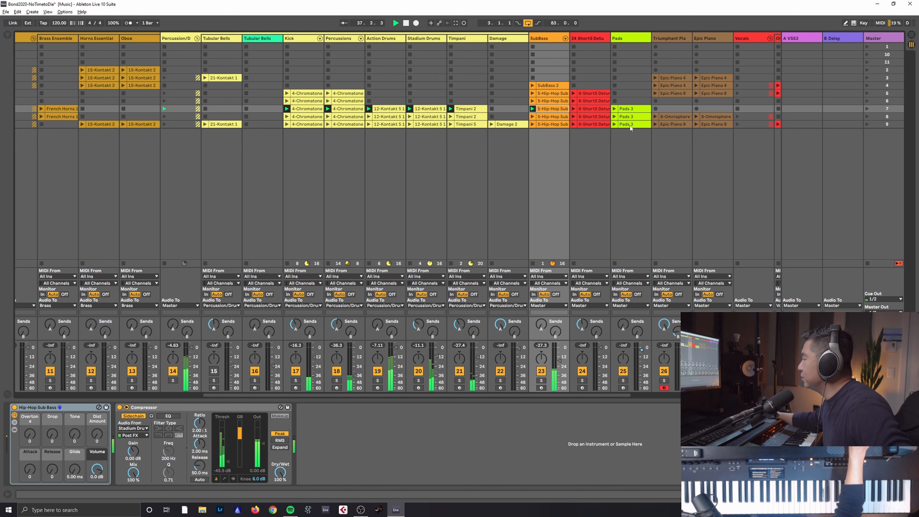
click(575, 110)
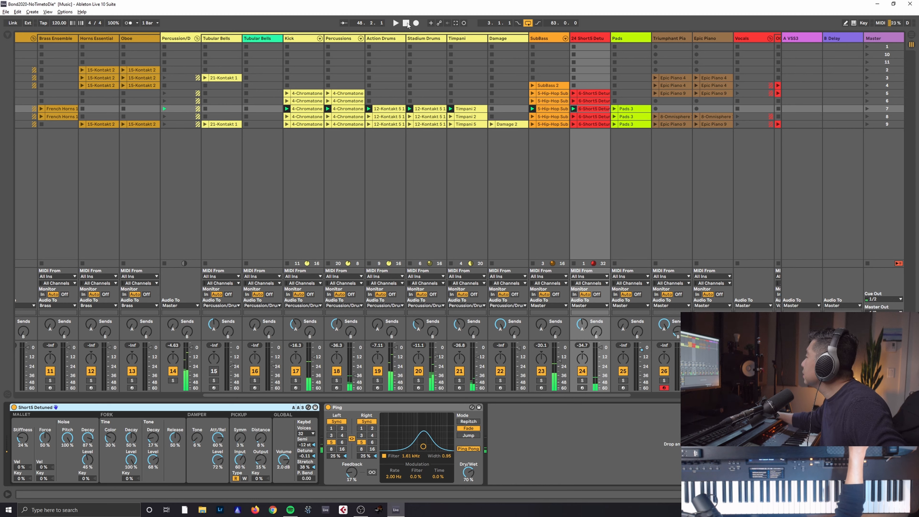
click(595, 107)
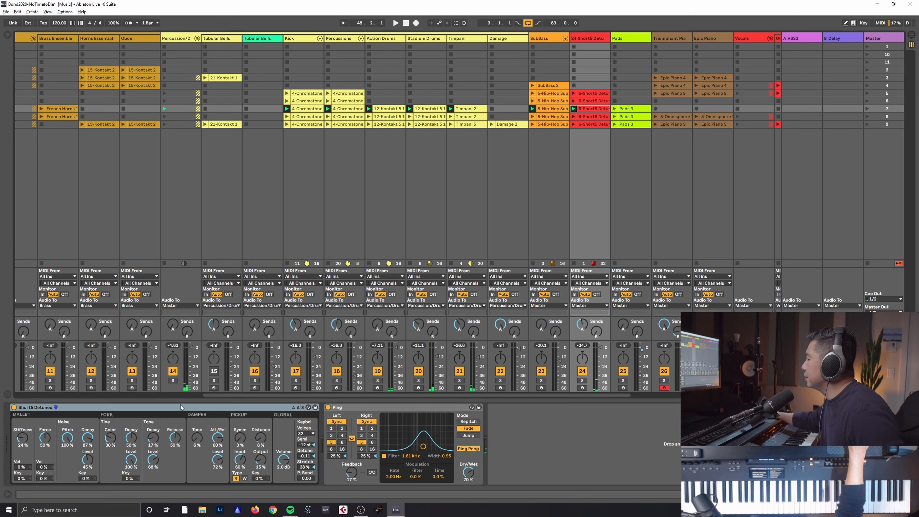
Arm the Short5 Detuned track instead of the piano tracks and try out its instrument.
click(140, 406)
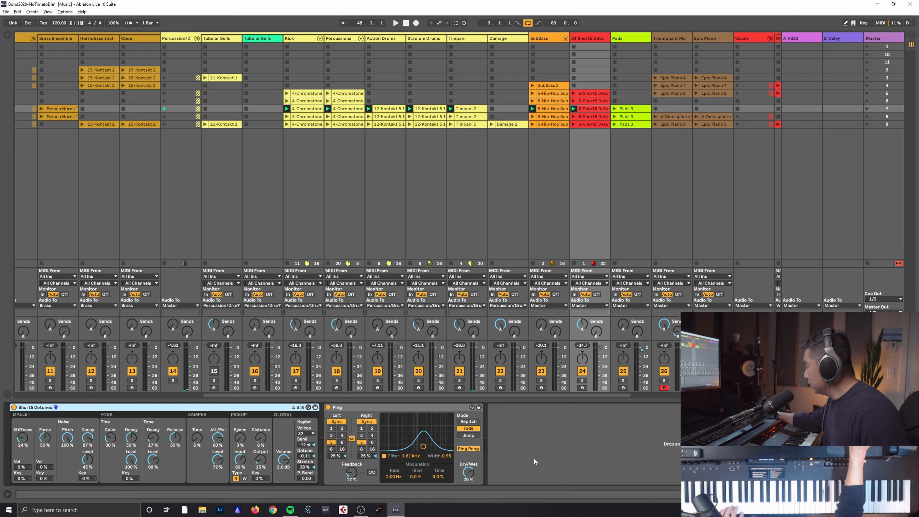
click(664, 388)
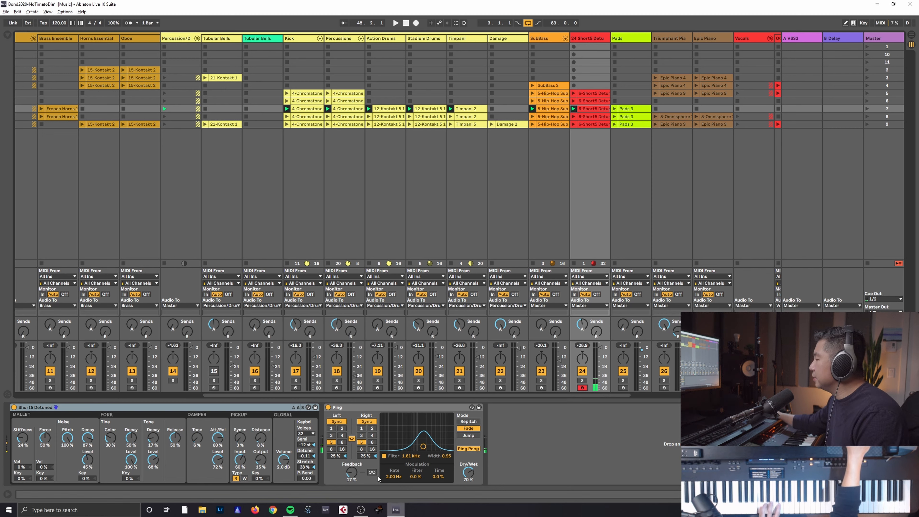
click(156, 404)
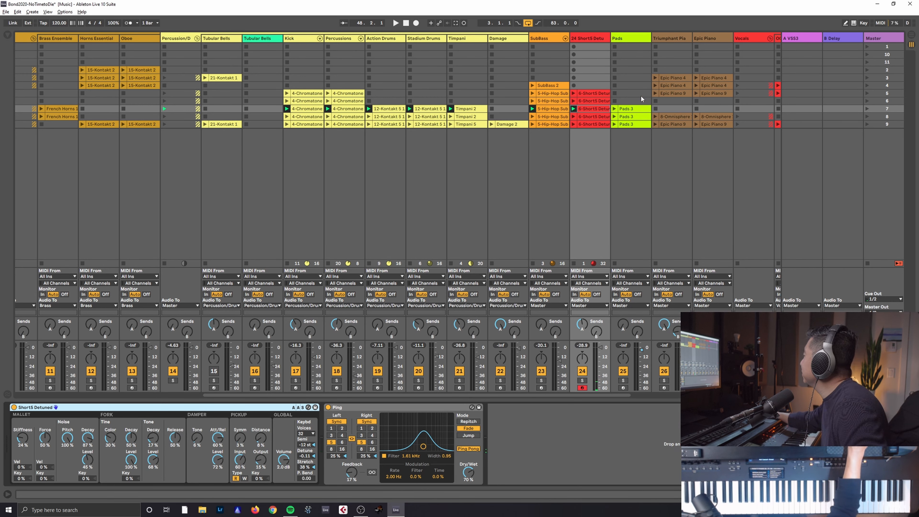
Open the Pads track's Omnisphere instrument and arm Pads instead of Short5 Detuned to try out its patch.
click(630, 39)
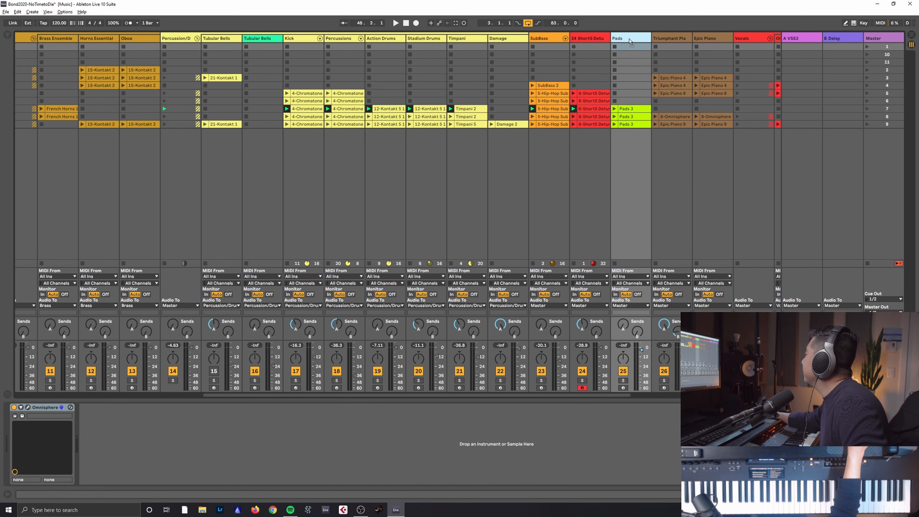
click(27, 408)
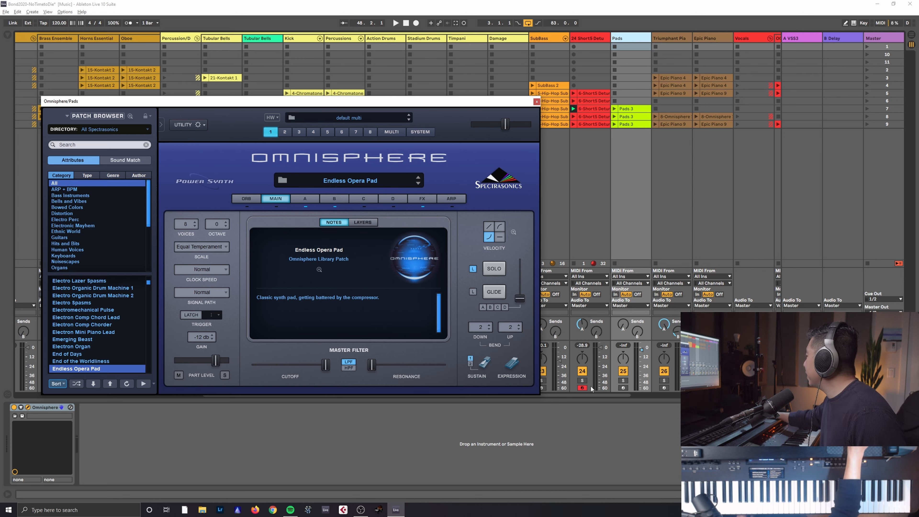
click(583, 389)
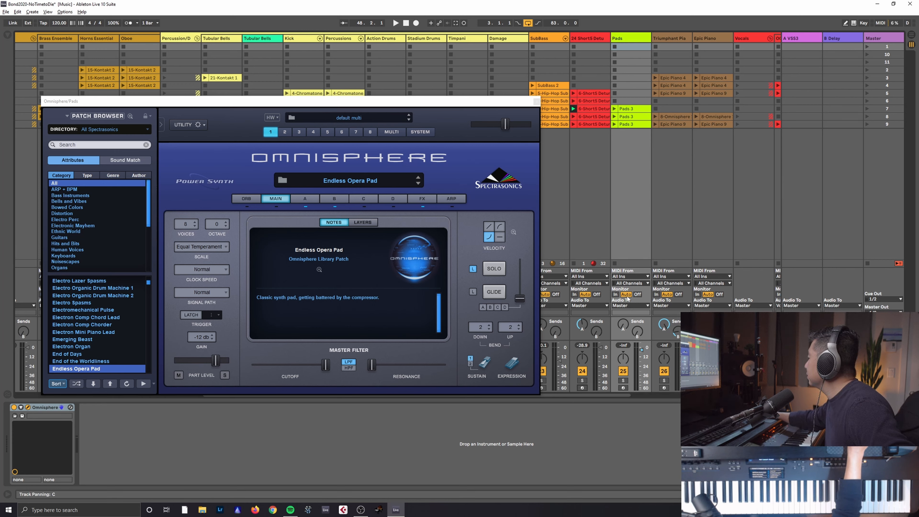
click(624, 388)
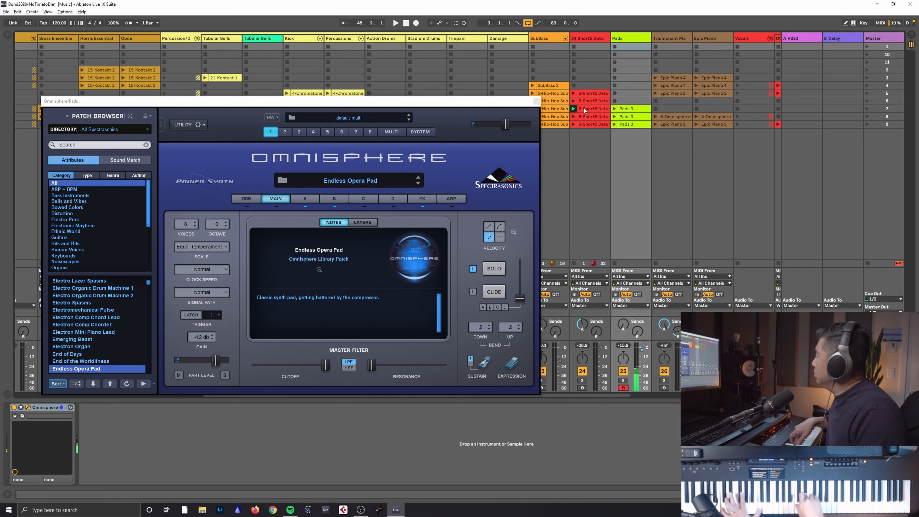
Close the Pads track's Omnisphere window and disarm the track.
click(515, 101)
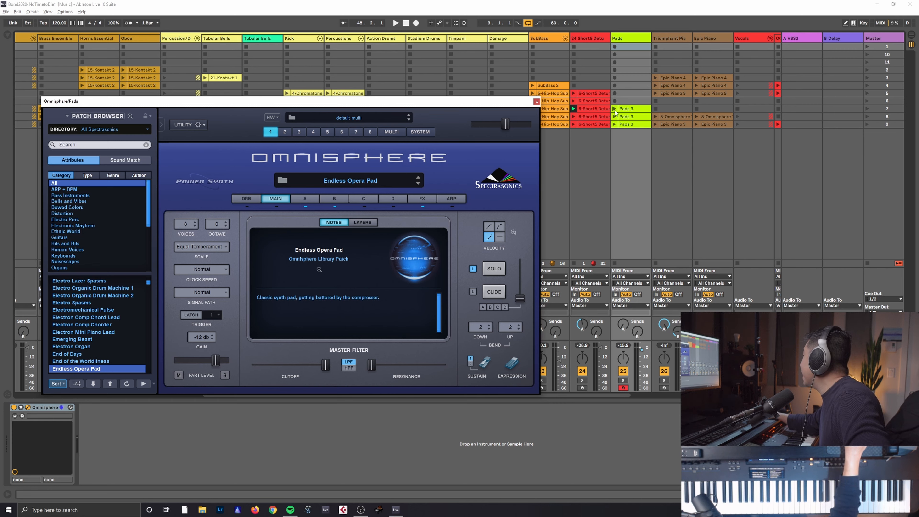
drag(623, 398, 715, 399)
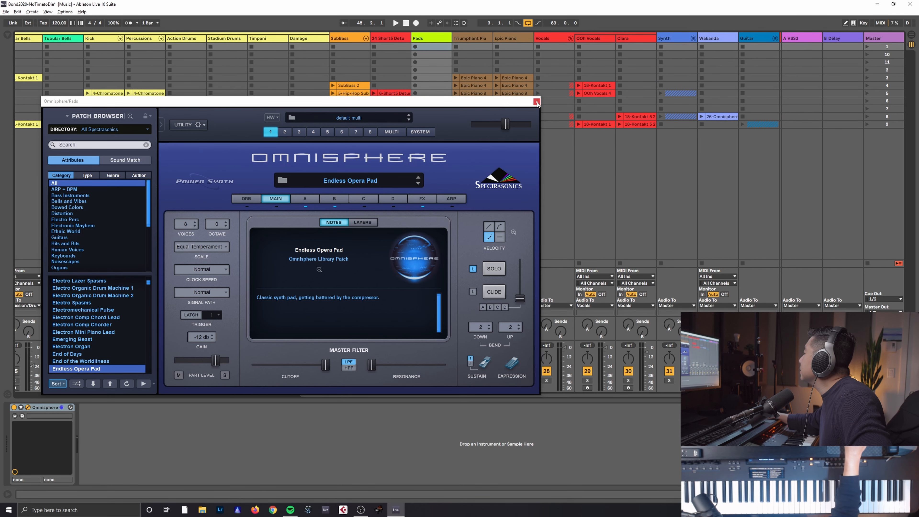
click(537, 102)
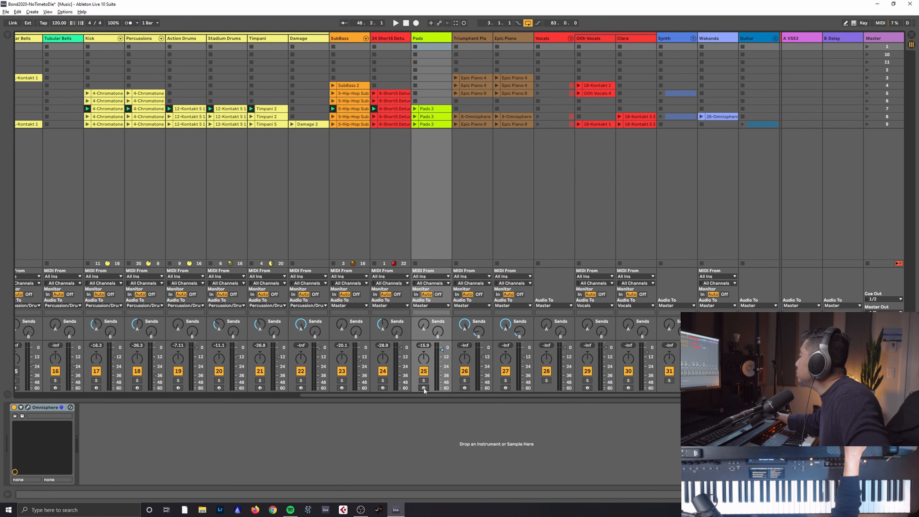
Play scene 7, and view the Brass Ensemble track's Kontakt instrument before closing its window.
drag(637, 395, 325, 404)
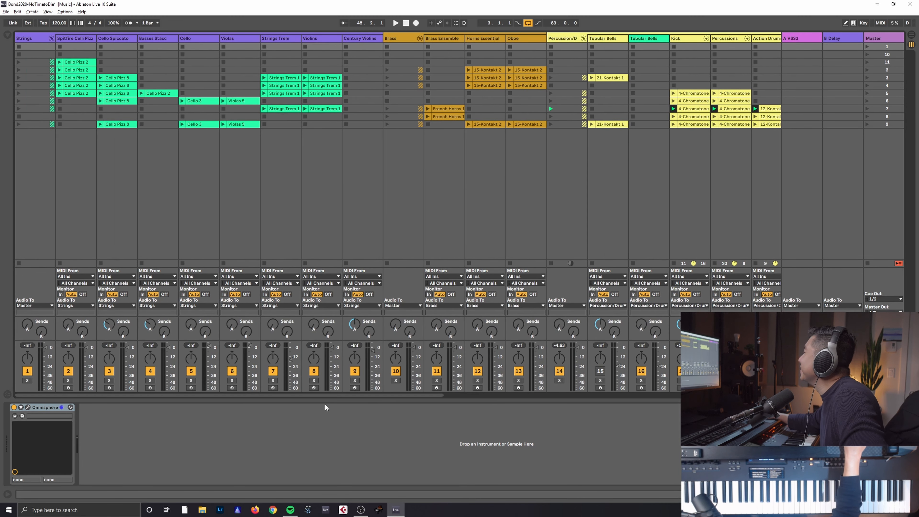
click(868, 109)
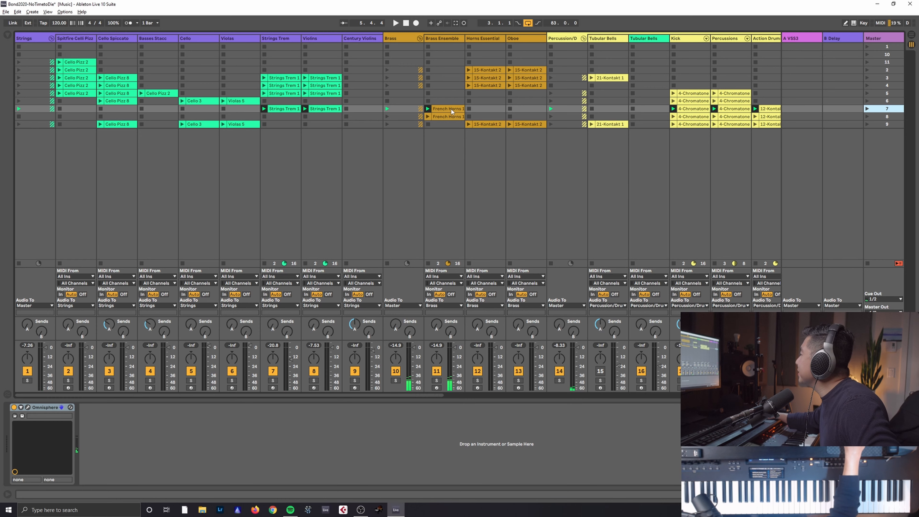
click(439, 39)
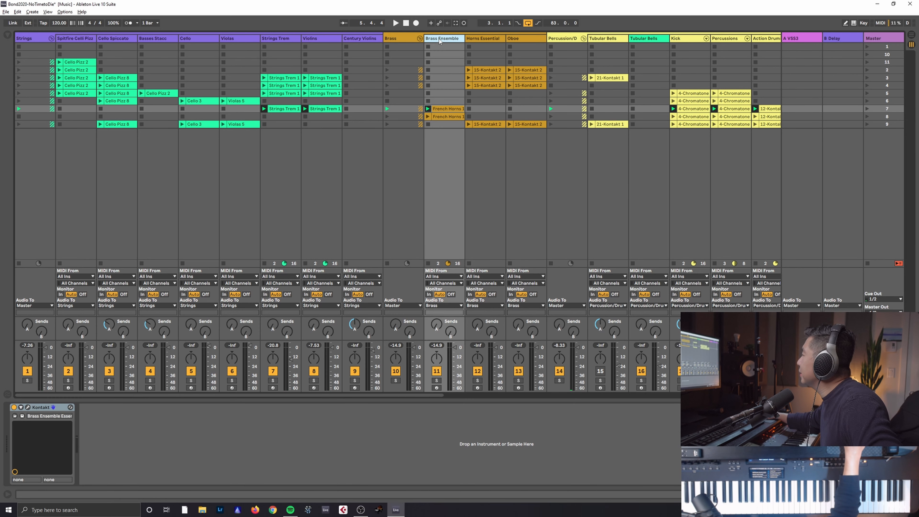
click(28, 408)
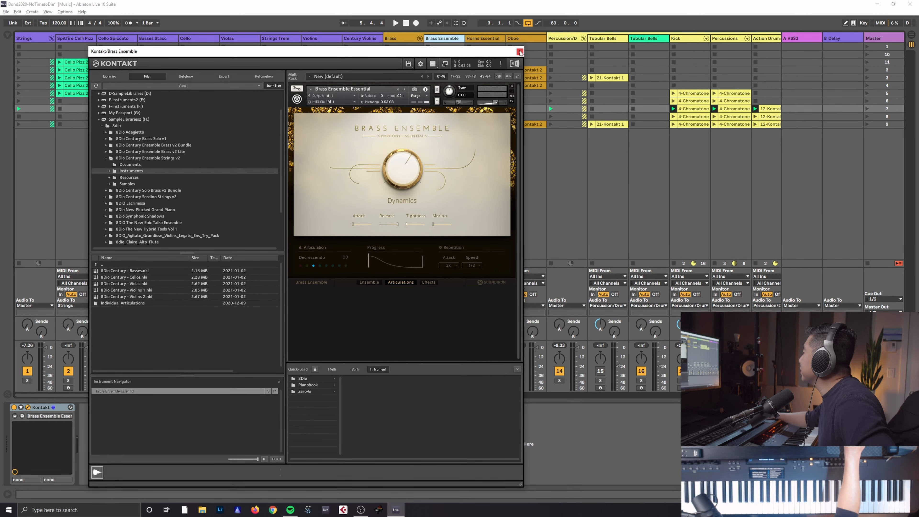
drag(491, 50, 494, 51)
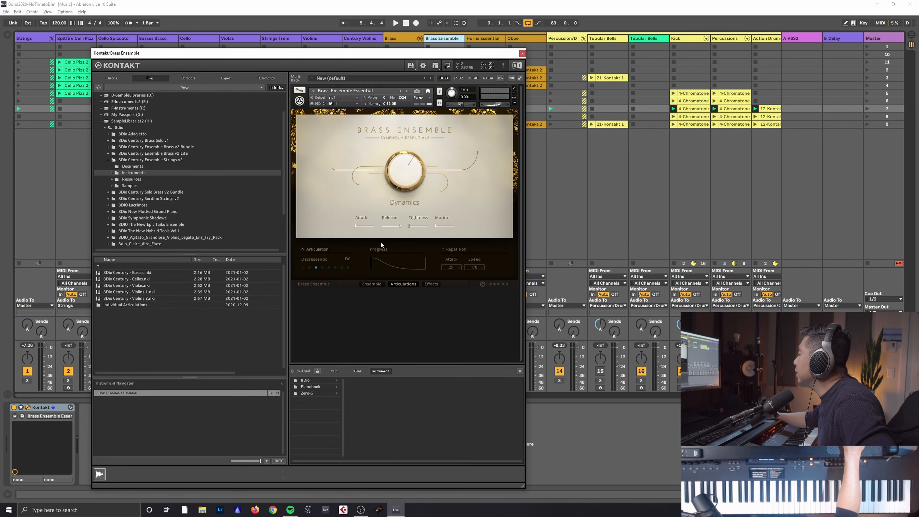
click(522, 54)
Examine the notes of the Brass Ensemble track's scene 7 French Horns clip.
double_click(447, 109)
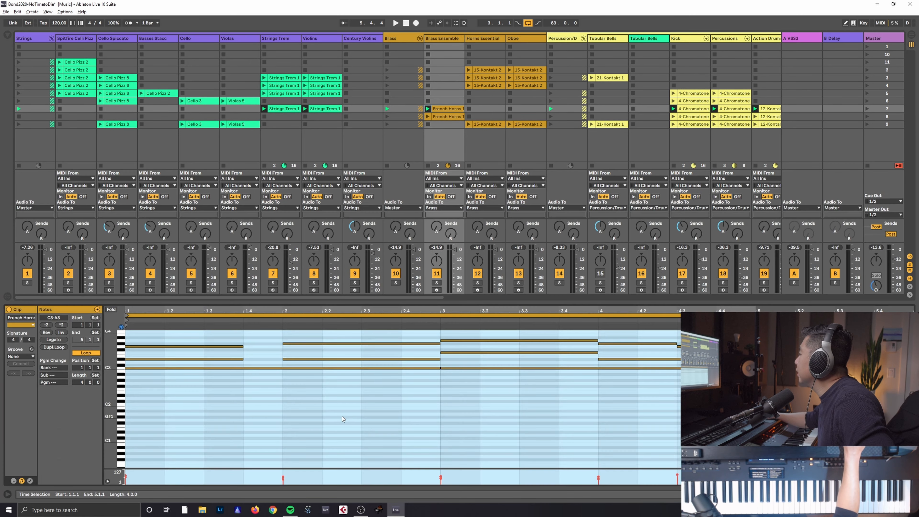
click(437, 283)
click(437, 283)
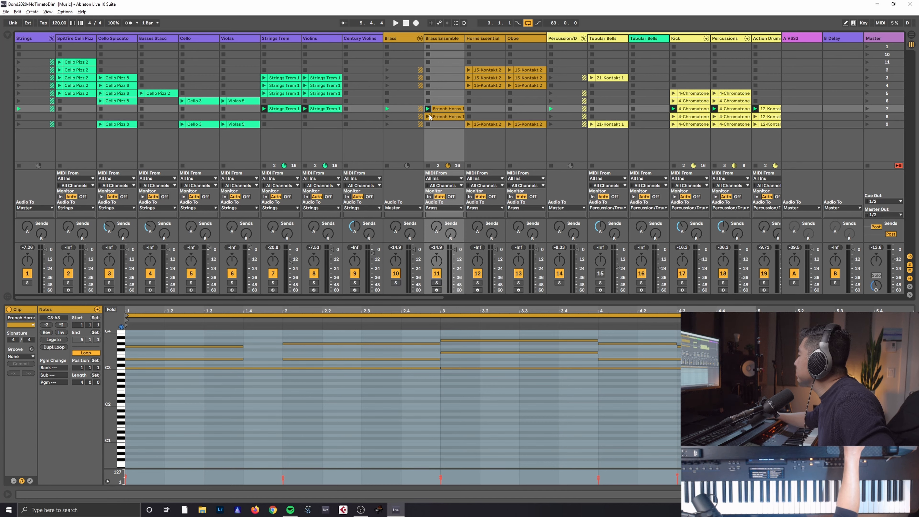
Stop all clips and layer the scene 7 French Horns, Strings Trem and Violins clips, ending with playback stopped.
click(868, 165)
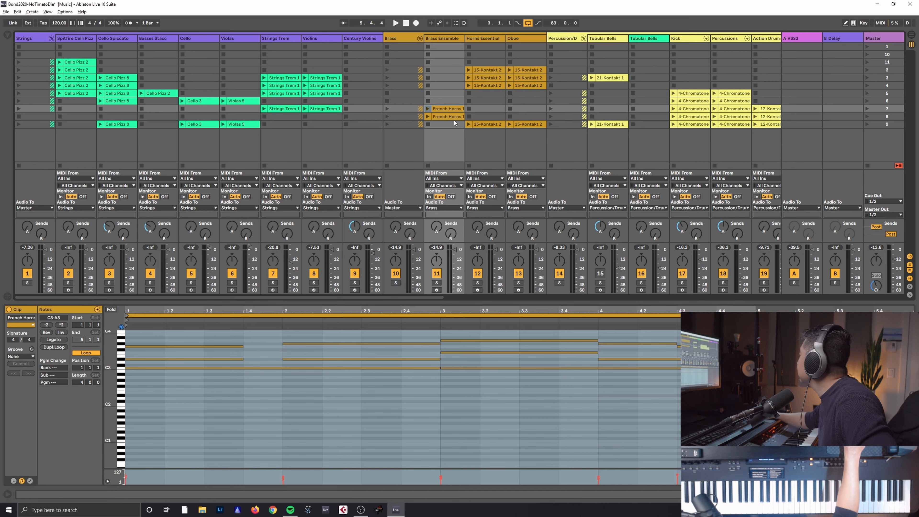
click(429, 109)
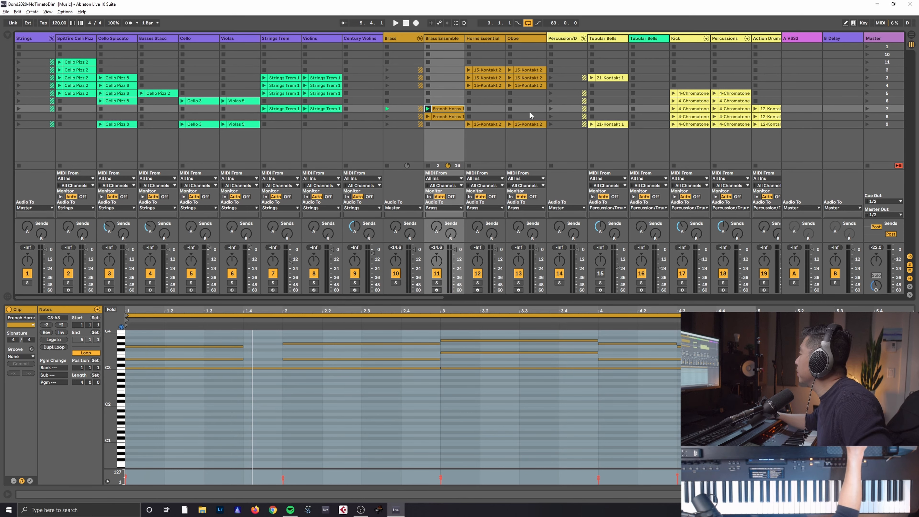
click(264, 109)
click(305, 108)
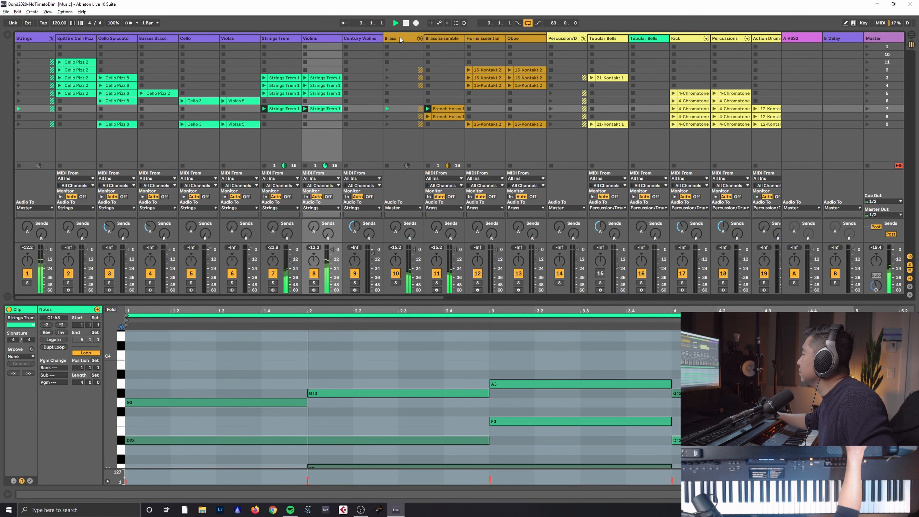
click(406, 24)
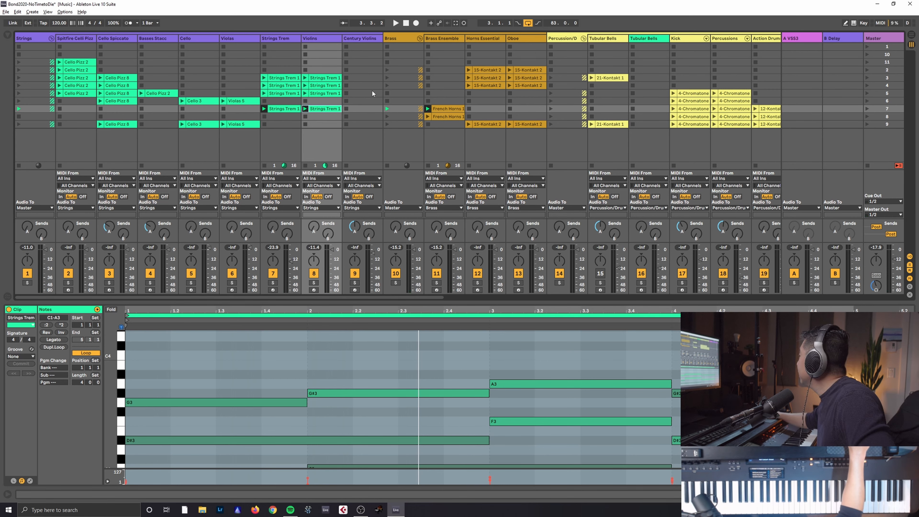
Restart the scene 7 strings and brass layers and add the Kick and Percussions clips one by one.
click(263, 109)
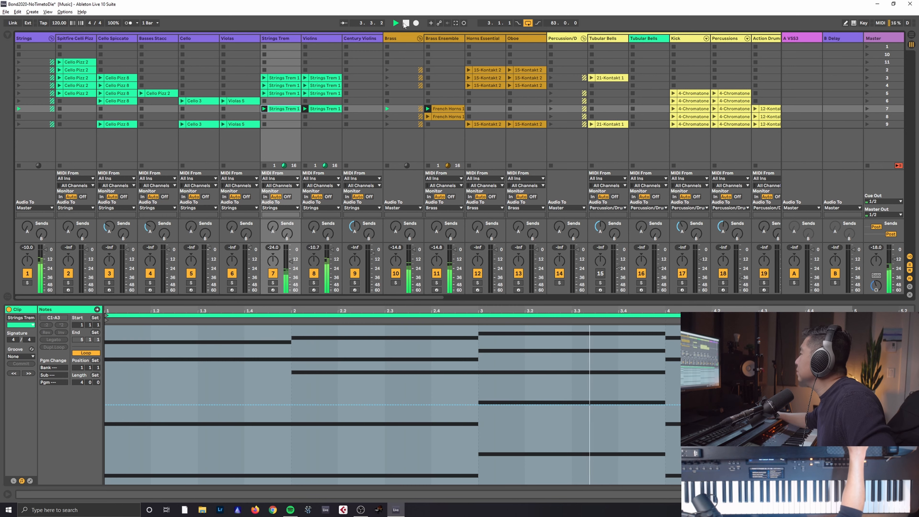
click(674, 109)
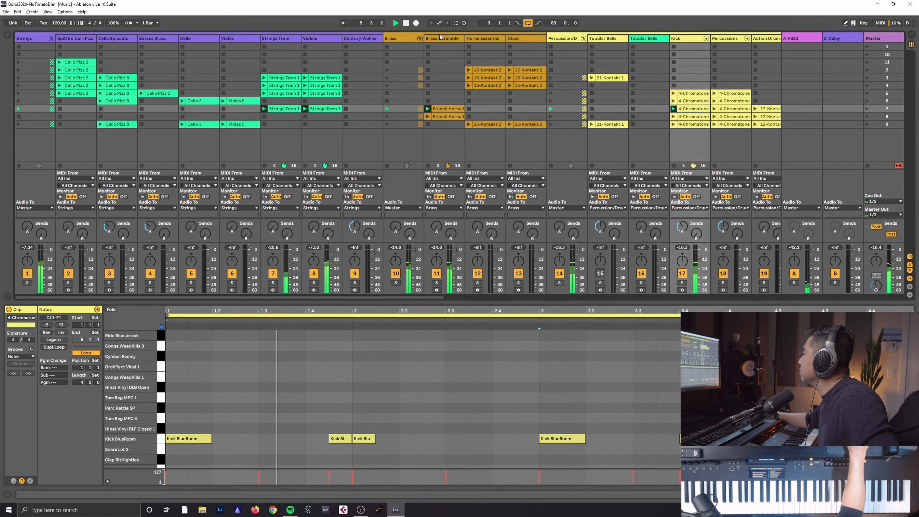
click(715, 109)
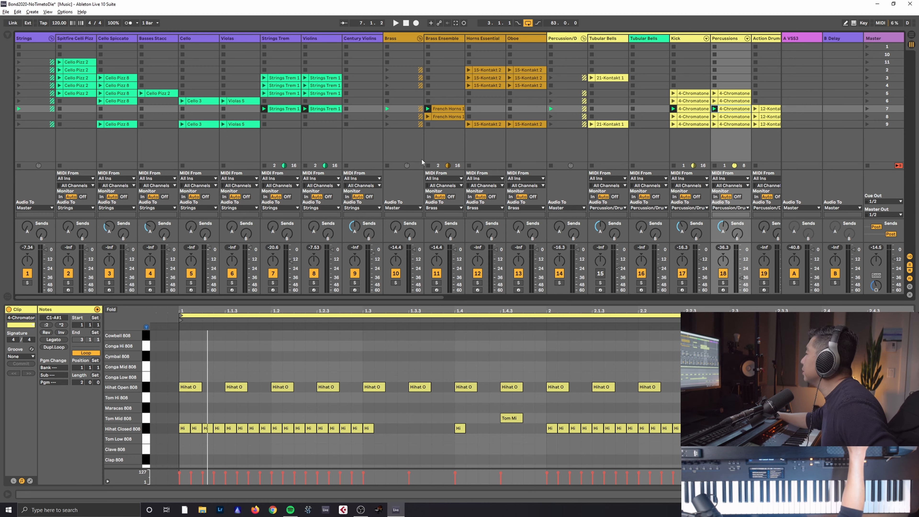
Examine the notes of the scene 8 Kick, Pads, Triumphant Piano, Epic Piano and Clara clips.
drag(386, 297, 634, 301)
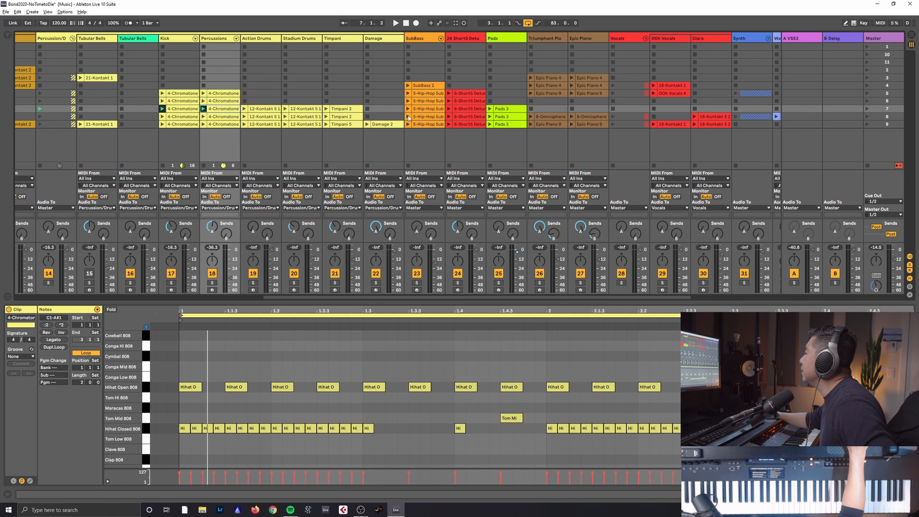
click(184, 117)
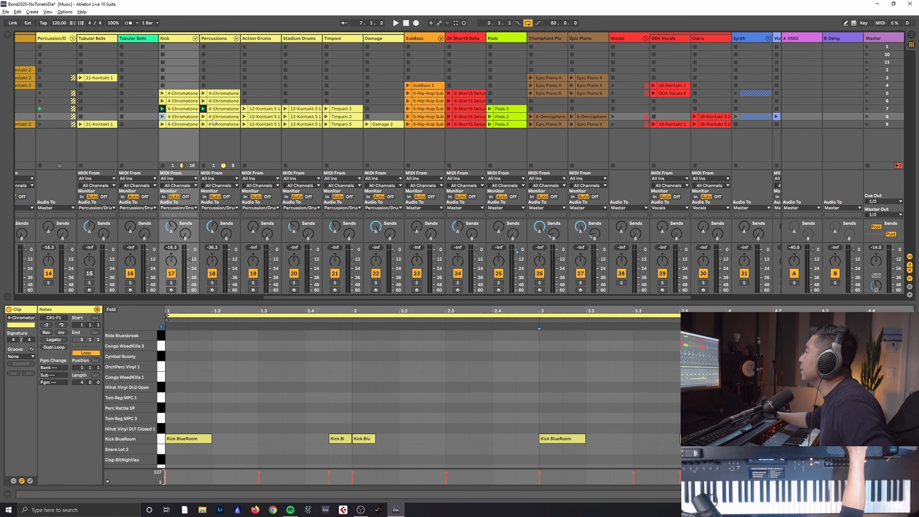
click(508, 117)
click(551, 117)
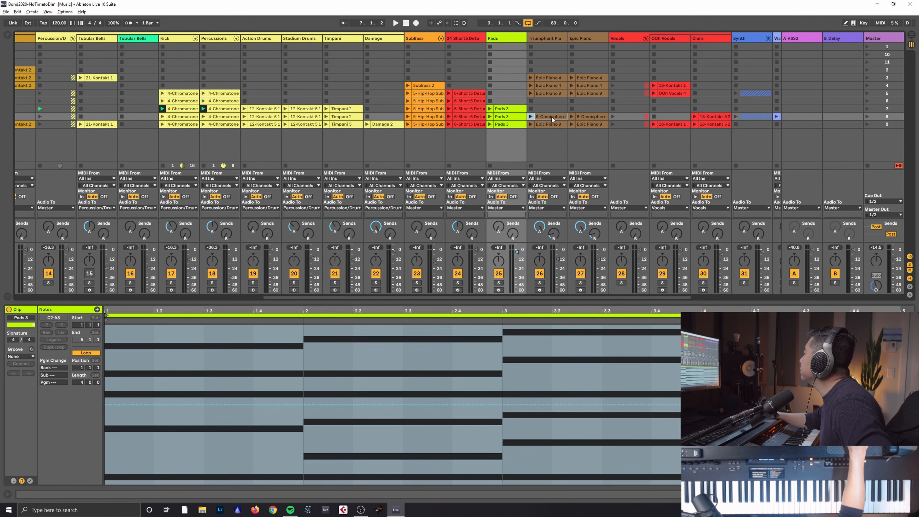
click(597, 118)
click(559, 118)
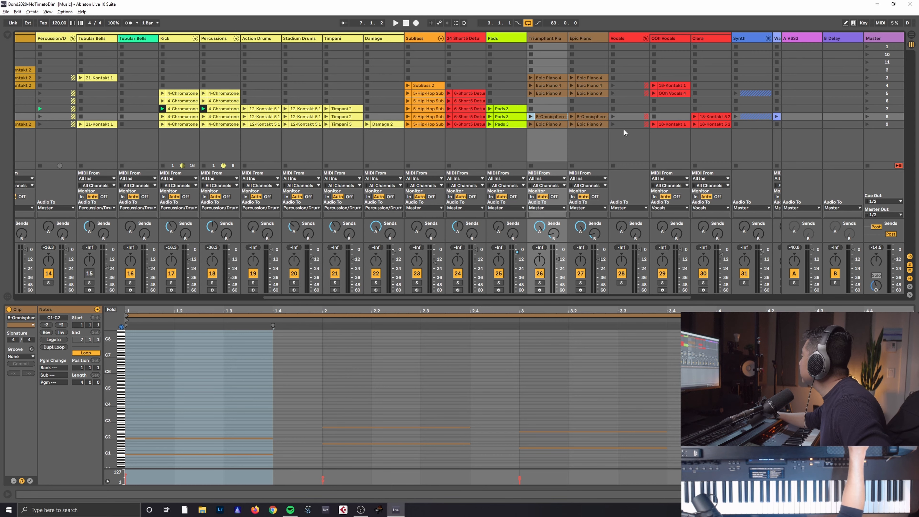
click(718, 117)
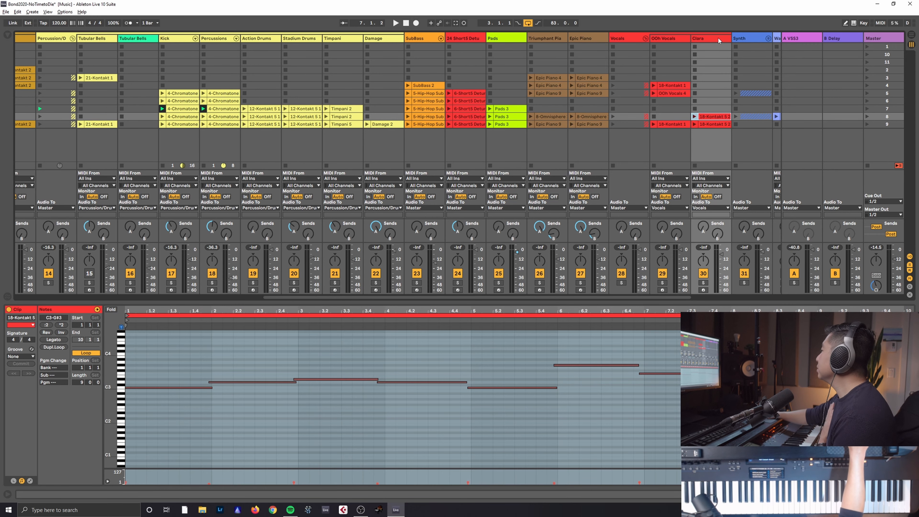
Open the Clara track's Ethera Emotive True Legato 2.0 vocal instrument in Kontakt and examine it.
click(719, 39)
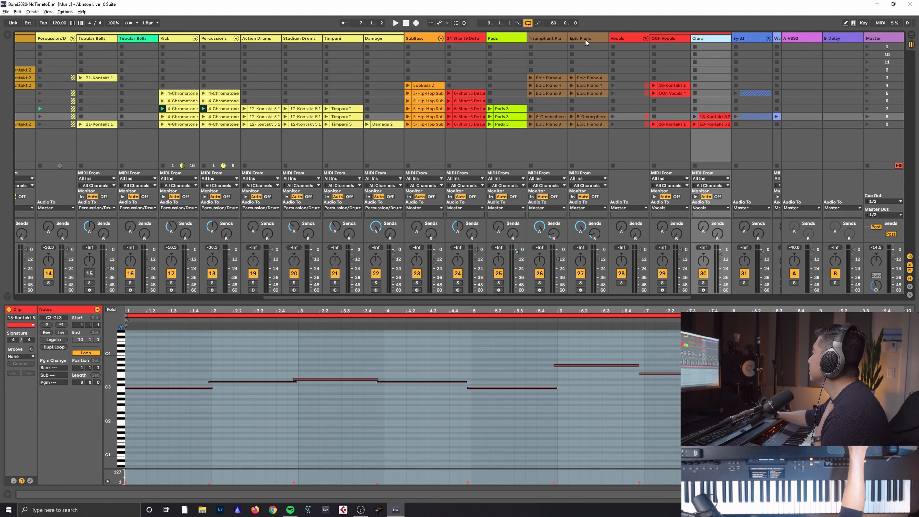
double_click(719, 42)
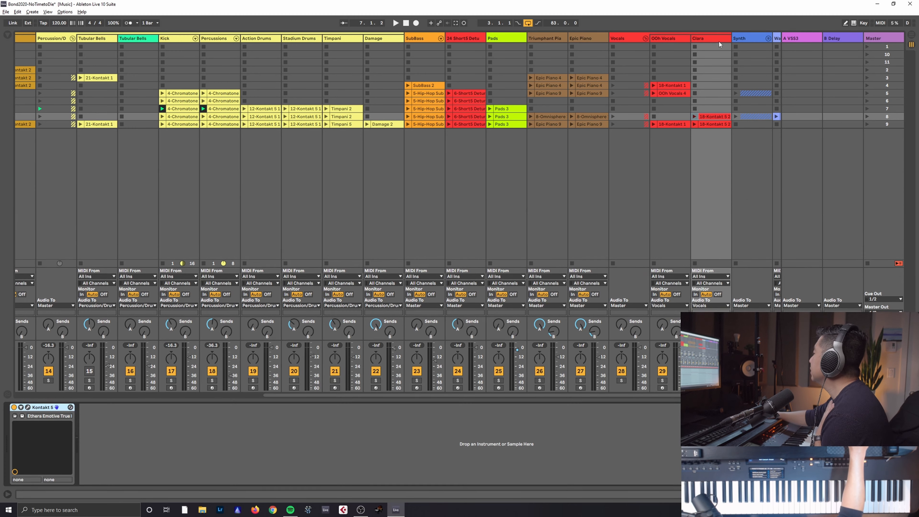
click(27, 407)
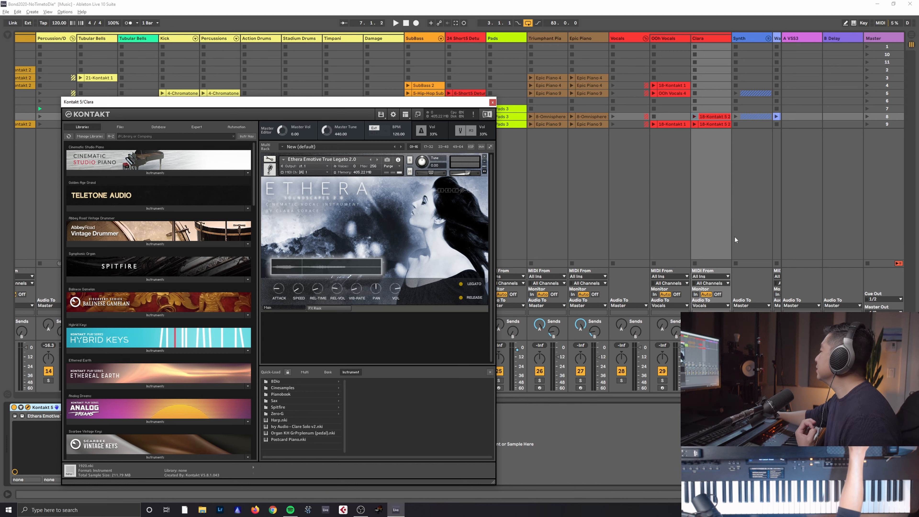
click(724, 235)
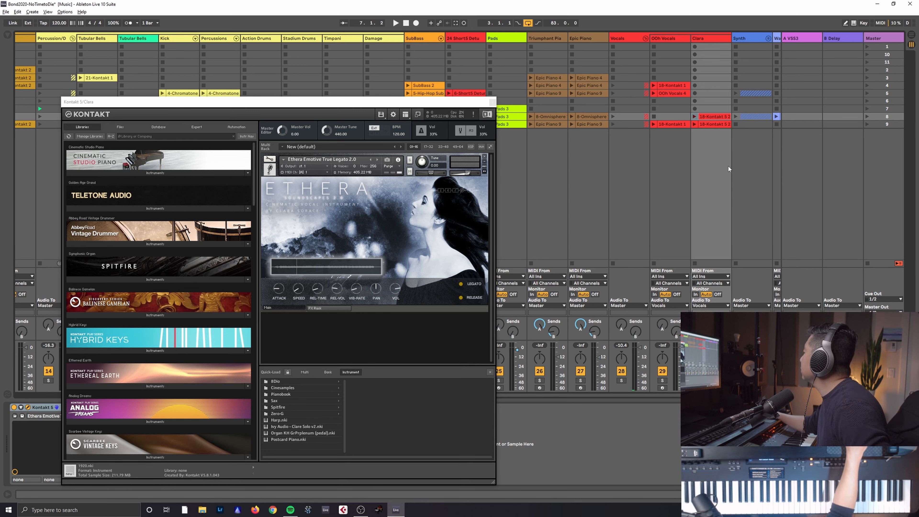
Play the scene 8 Clara vocal clip on its own twice, and stop playback and all clips.
click(696, 116)
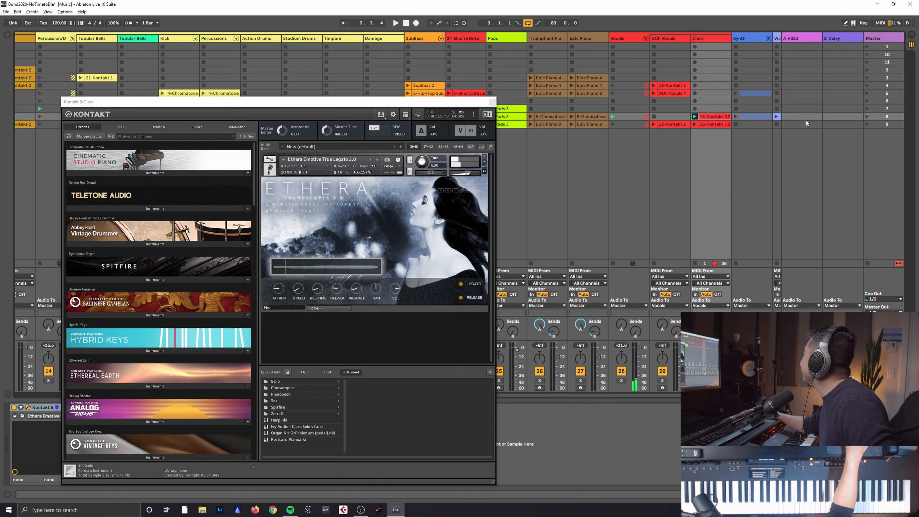
click(868, 264)
click(868, 264)
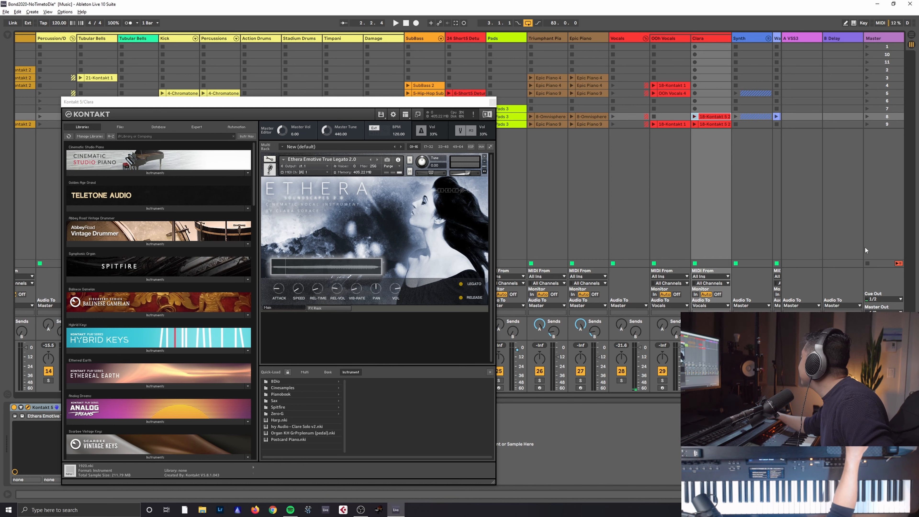
click(695, 116)
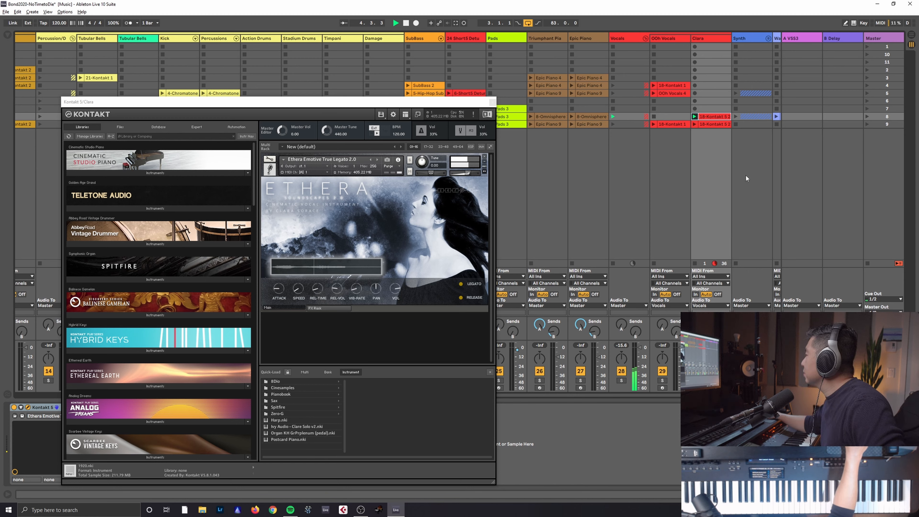
click(406, 23)
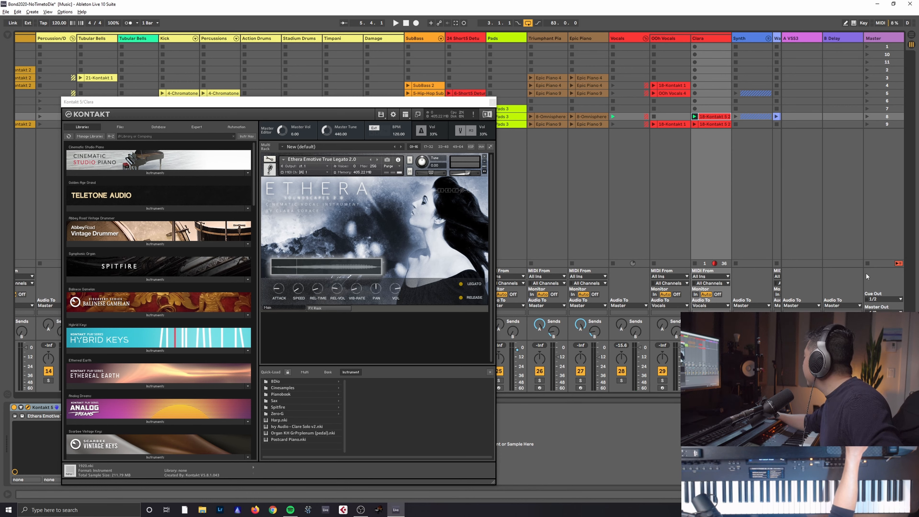
click(868, 264)
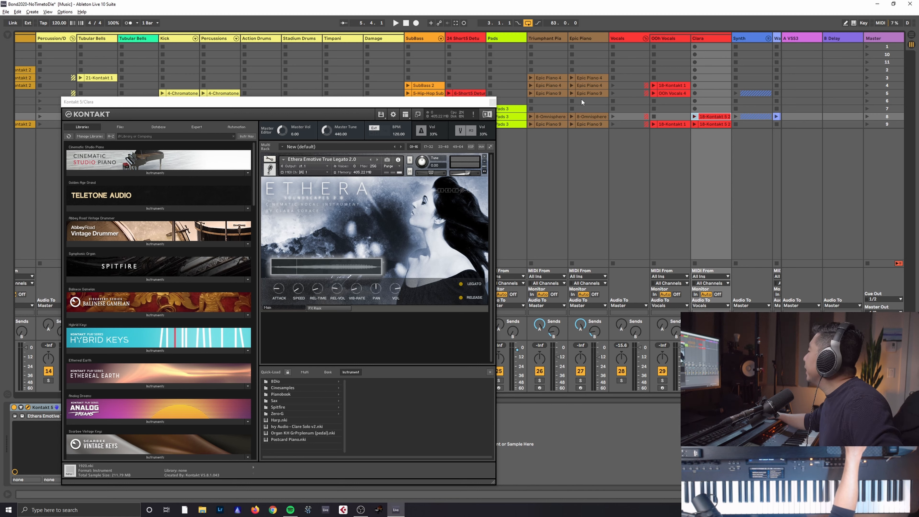
Play the scene 8 Triumphant Piano clip on its own, add the Epic Piano clip to it, and stop playback.
click(530, 115)
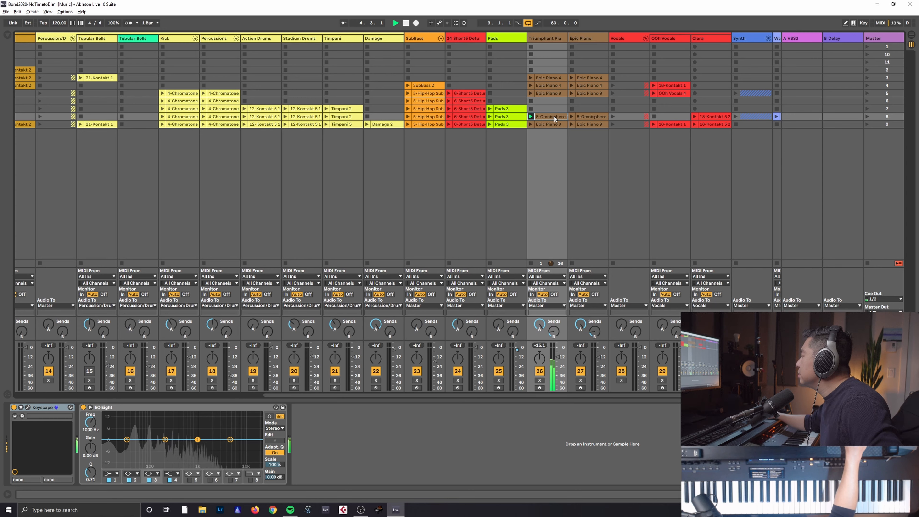
click(406, 23)
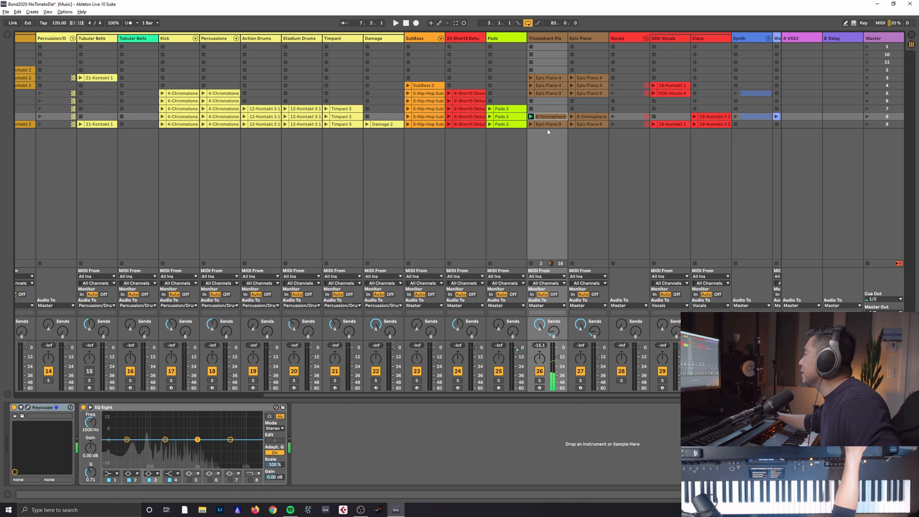
click(572, 117)
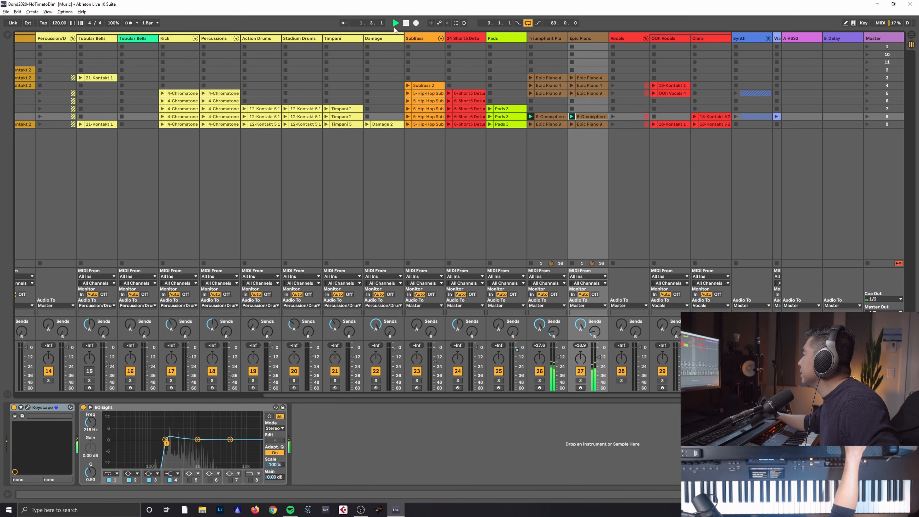
click(407, 24)
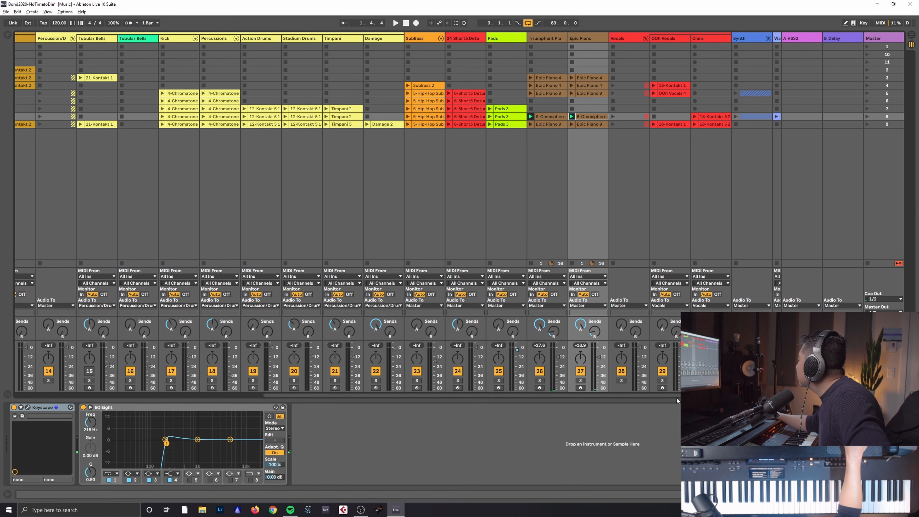
Stop all clips, open the Wakanda track's Omnisphere instrument, arm the track to audition the Wakandan War Rhino patch, and close the instrument.
drag(676, 392, 765, 392)
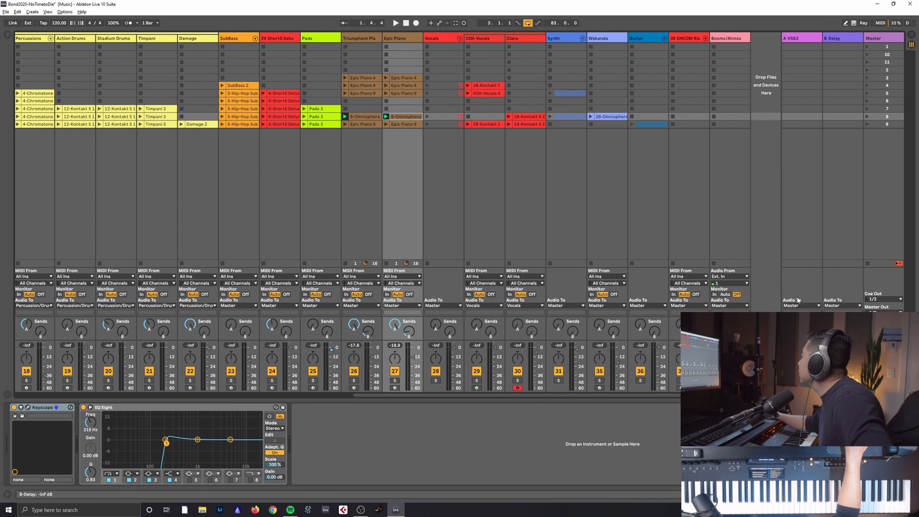
click(617, 117)
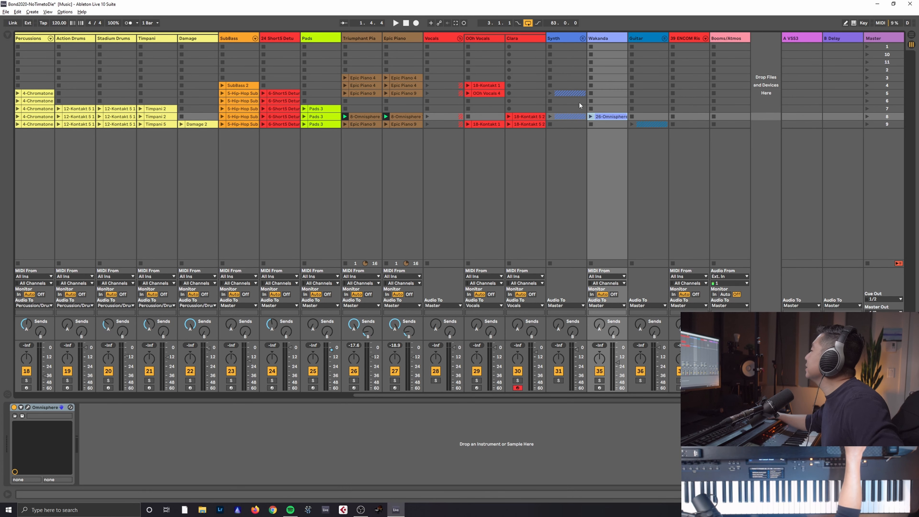
click(868, 264)
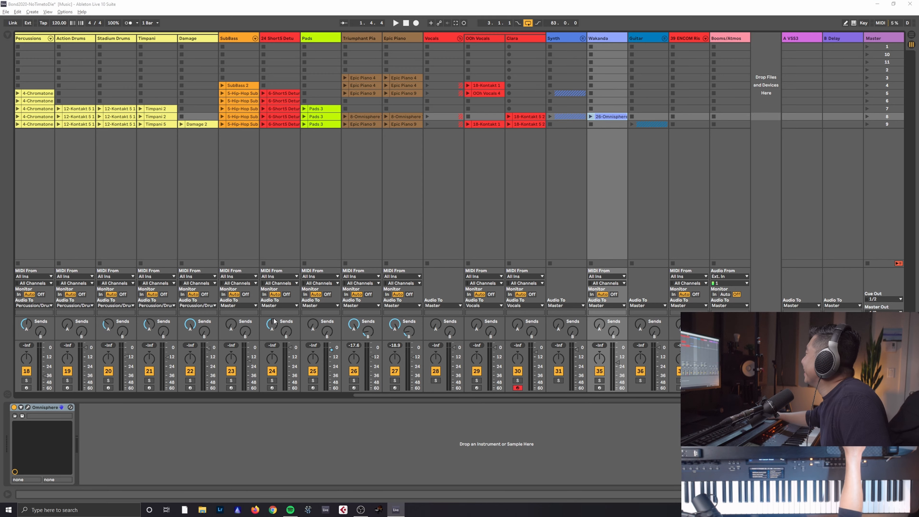
click(28, 408)
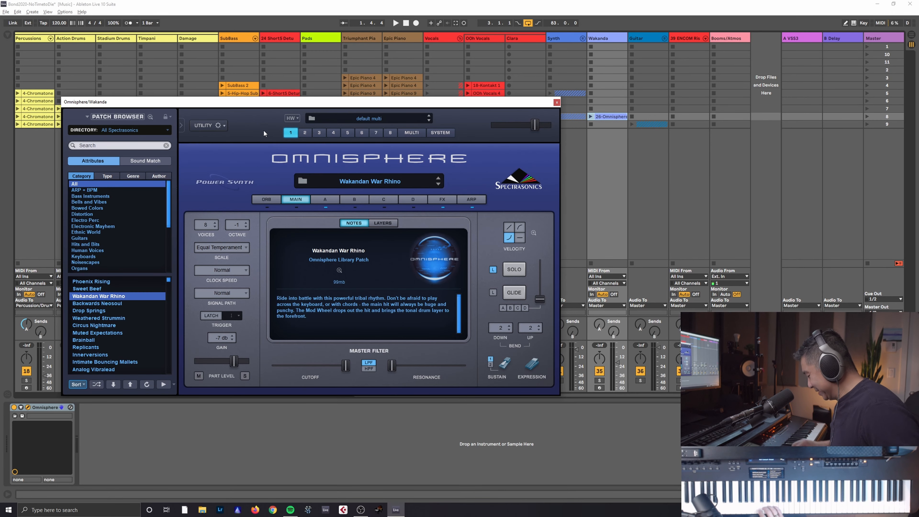
click(600, 388)
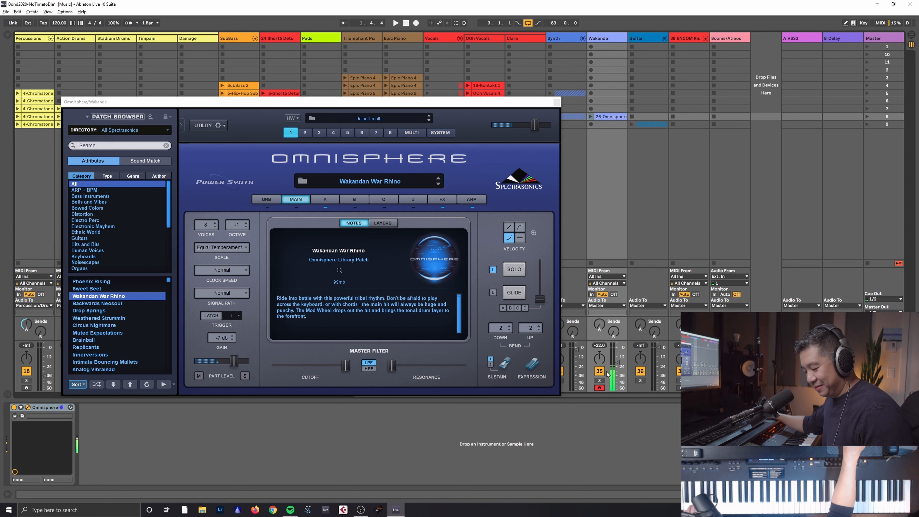
click(557, 102)
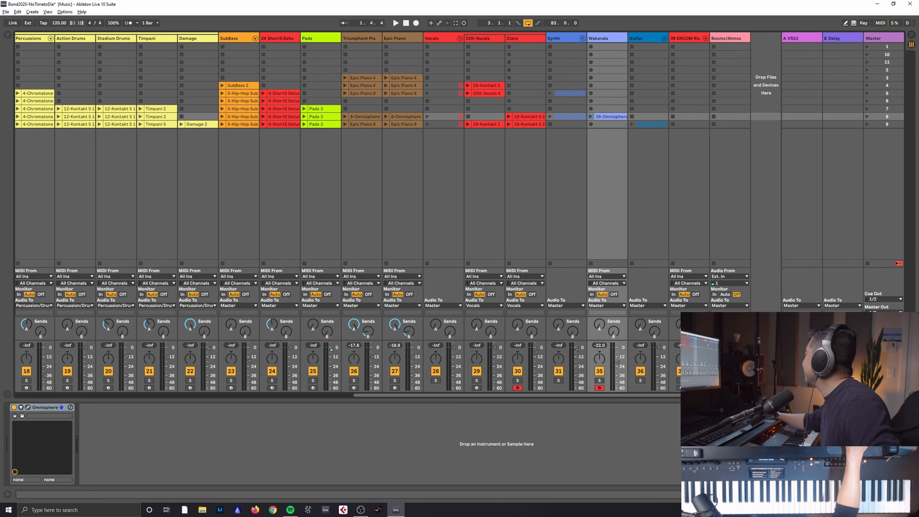
Play scene 8 in full, and unfold the Synth group to inspect the devices on its Retrologue tracks.
click(867, 116)
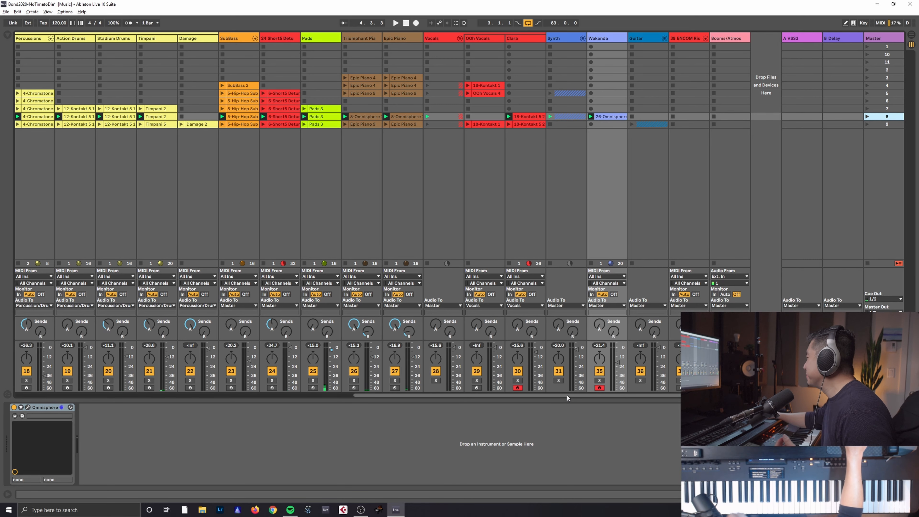
drag(568, 395, 567, 394)
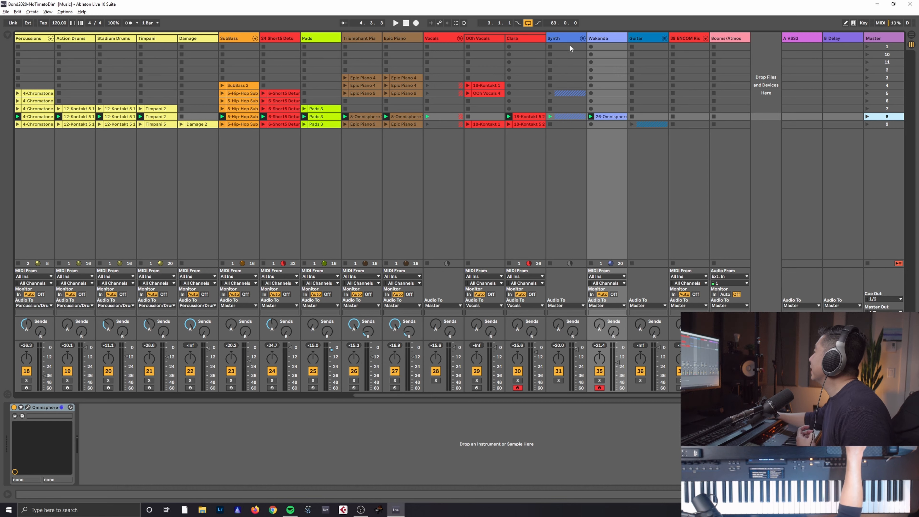
click(583, 39)
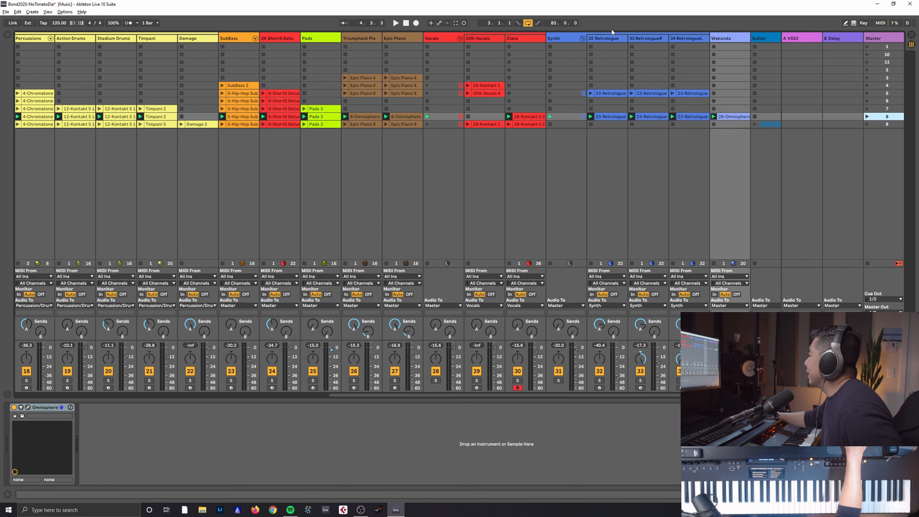
click(609, 39)
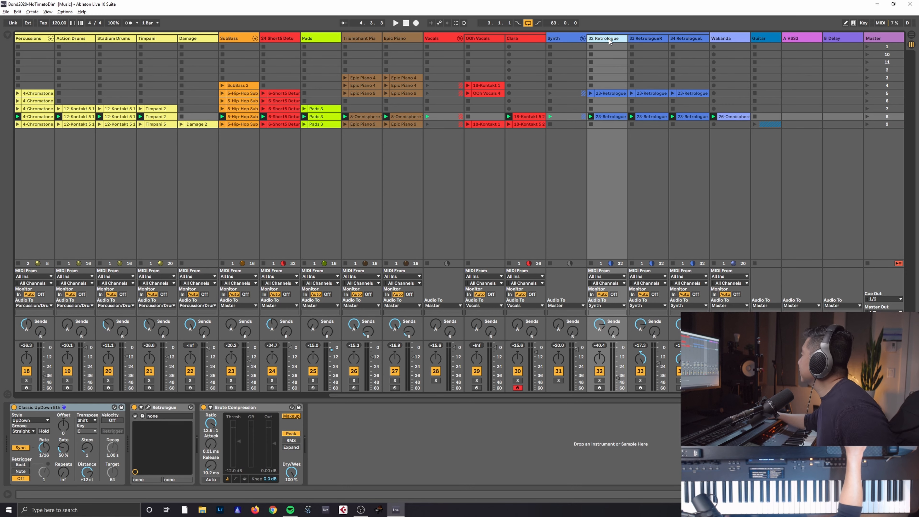
click(654, 41)
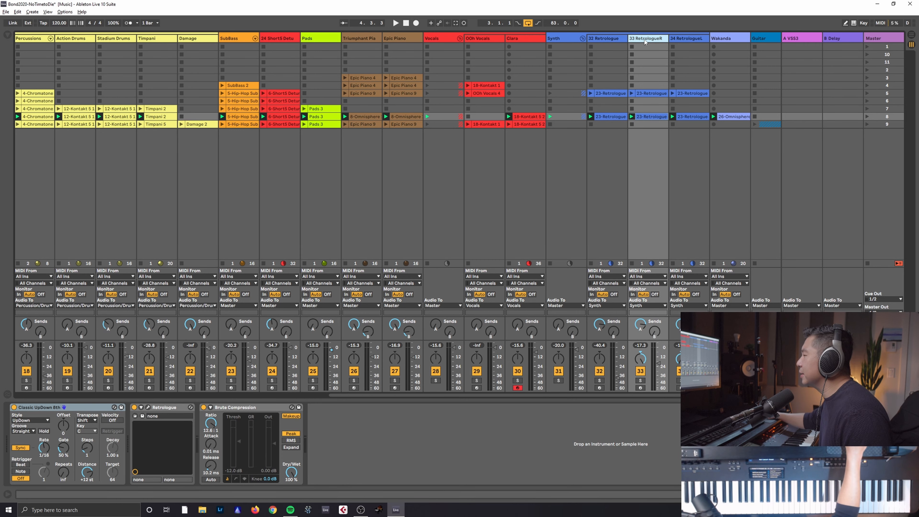
Open the Retrologue 2 instrument on track 32, examine its preset, and close it.
click(619, 39)
click(148, 407)
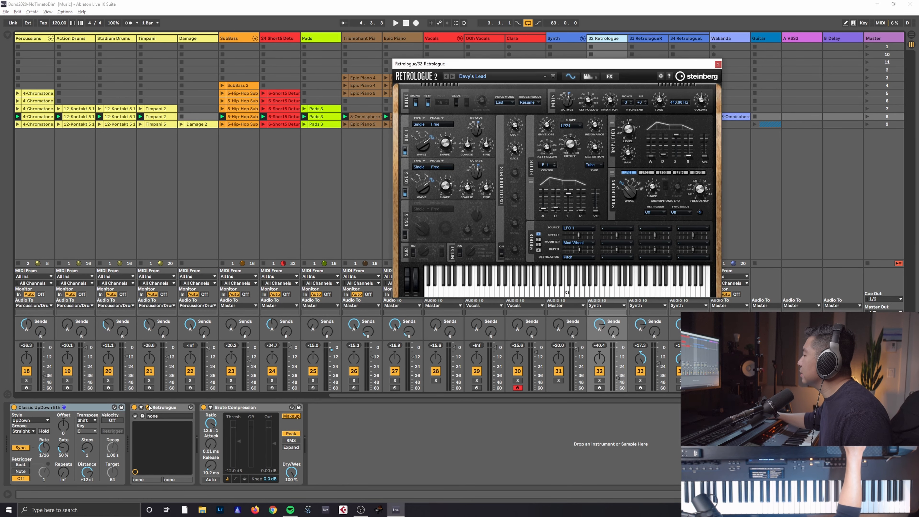
drag(511, 69, 328, 77)
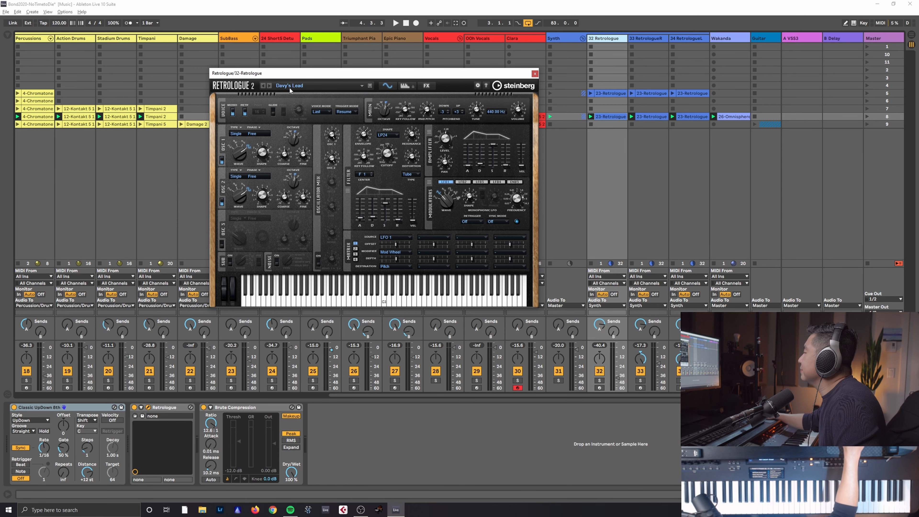
click(534, 74)
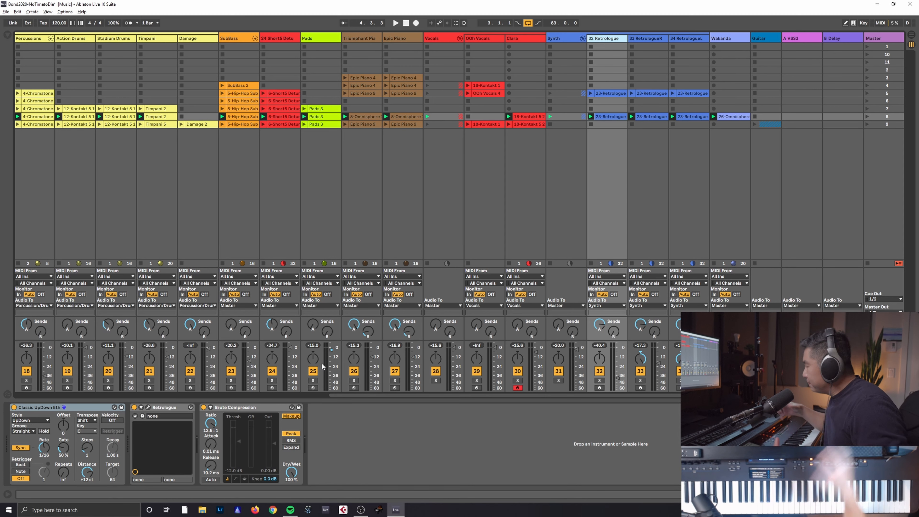
Examine the notes of the scene 8 clip on the 32 Retrologue track.
double_click(615, 116)
scroll(545, 415, down, 5)
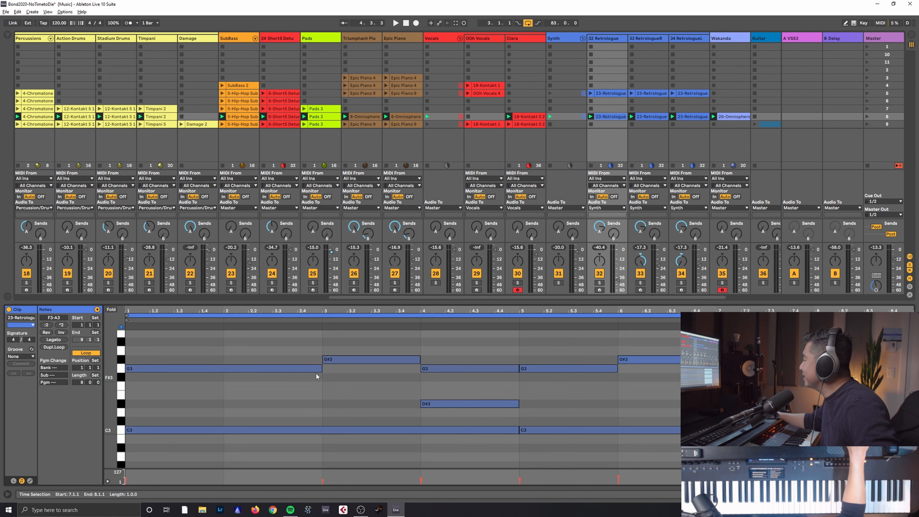
scroll(580, 457, down, 3)
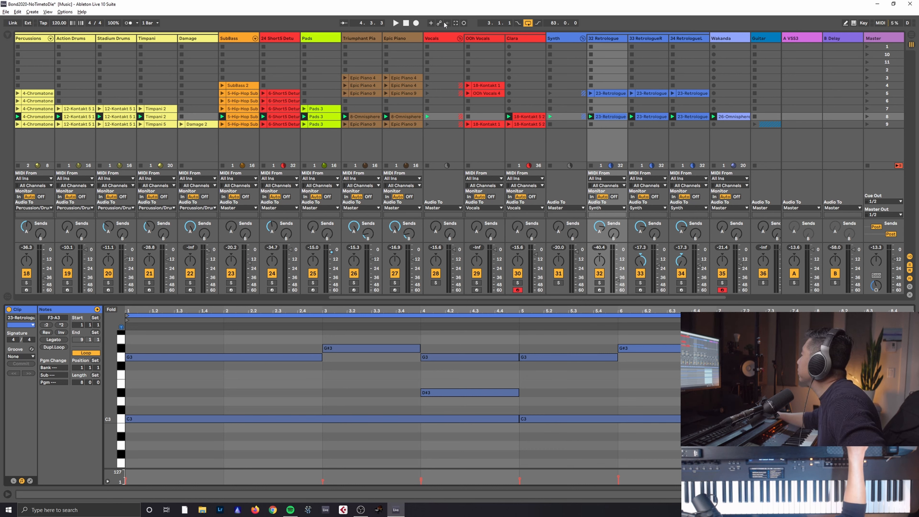
Stop all clips, layer the scene 8 clips of the three Retrologue tracks and Wakanda one by one, and compare the Retrologue tracks' notes.
click(868, 166)
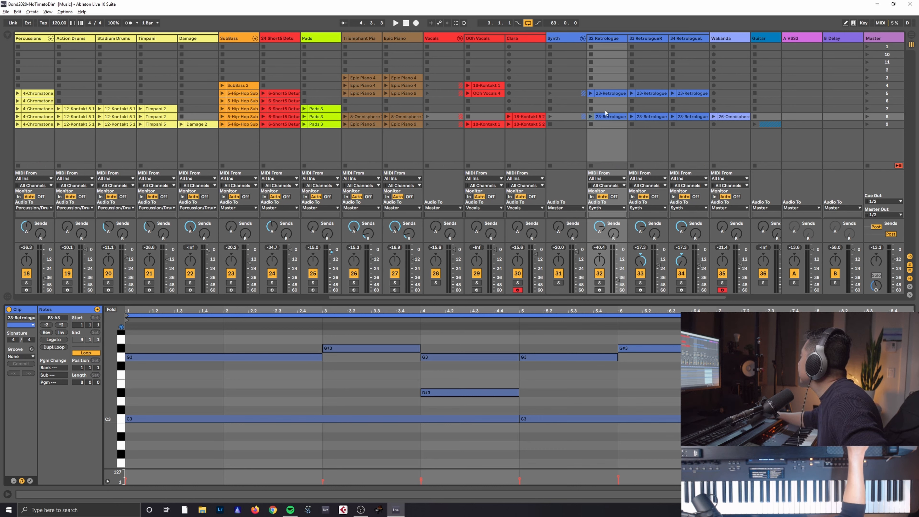
click(591, 116)
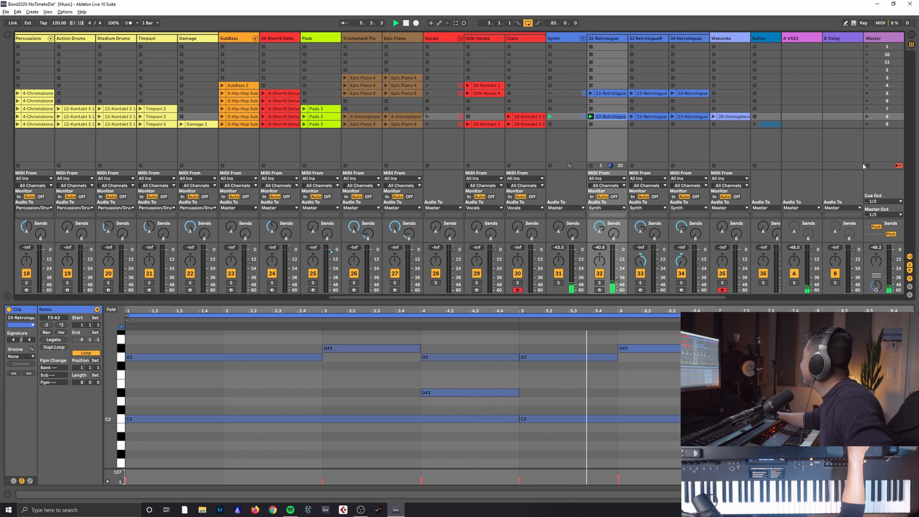
click(632, 117)
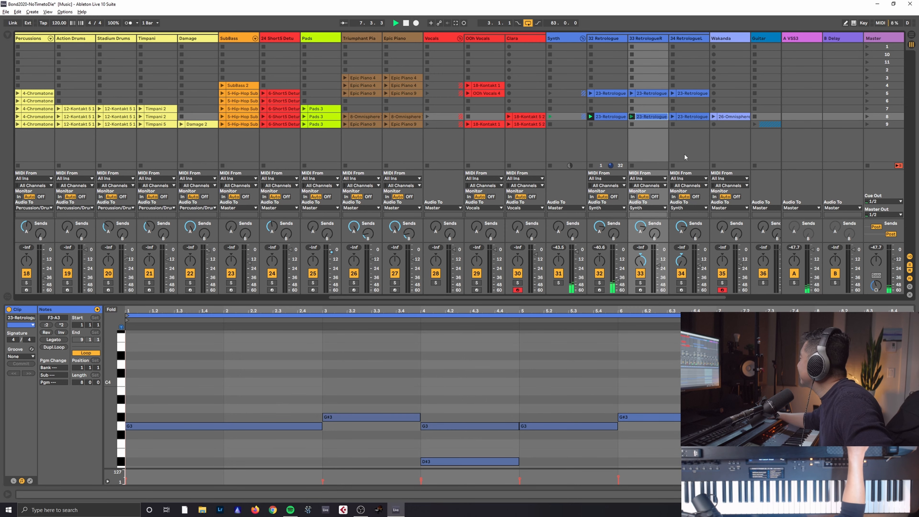
click(673, 117)
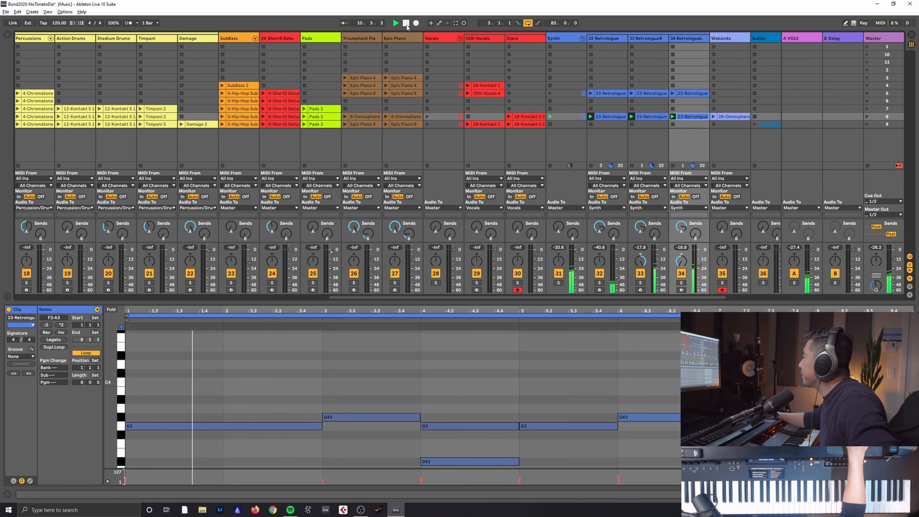
click(714, 117)
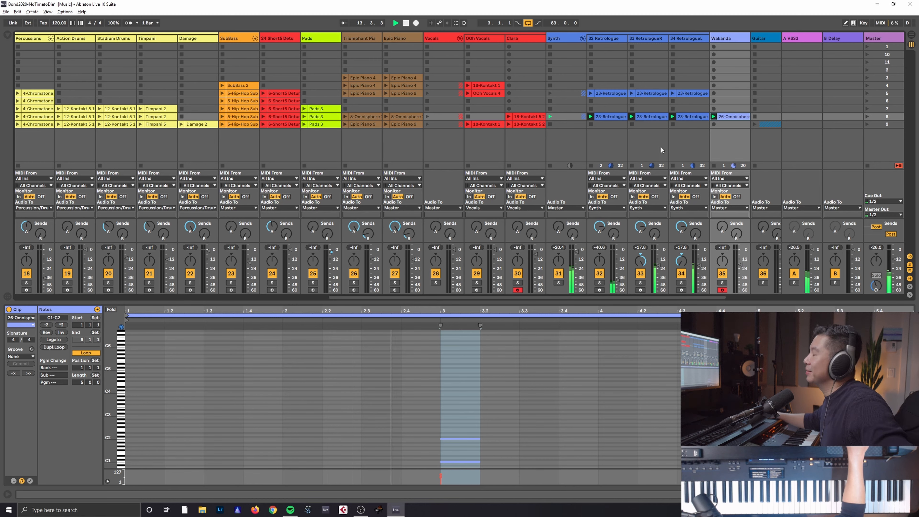
click(406, 23)
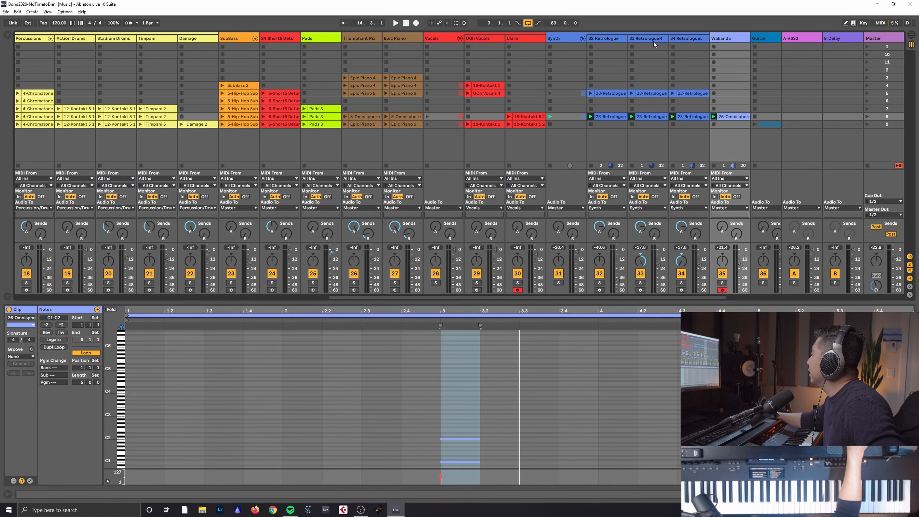
click(690, 38)
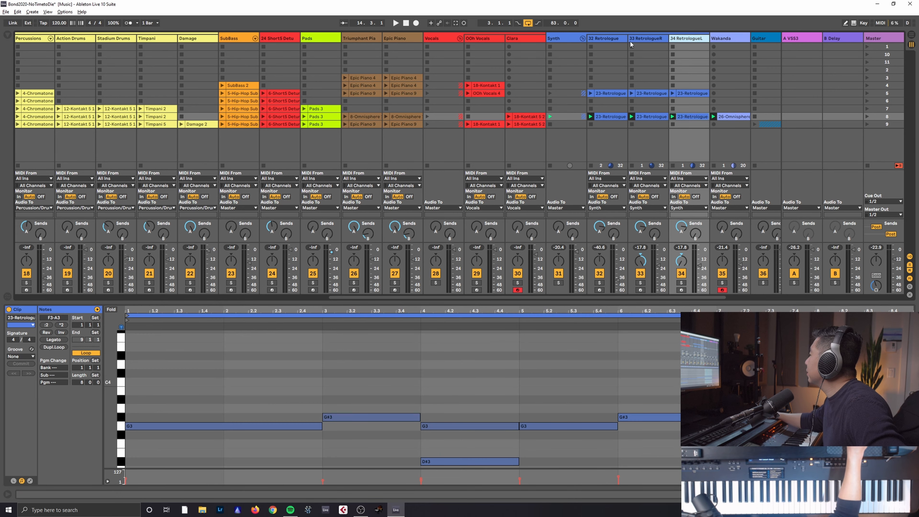
click(615, 39)
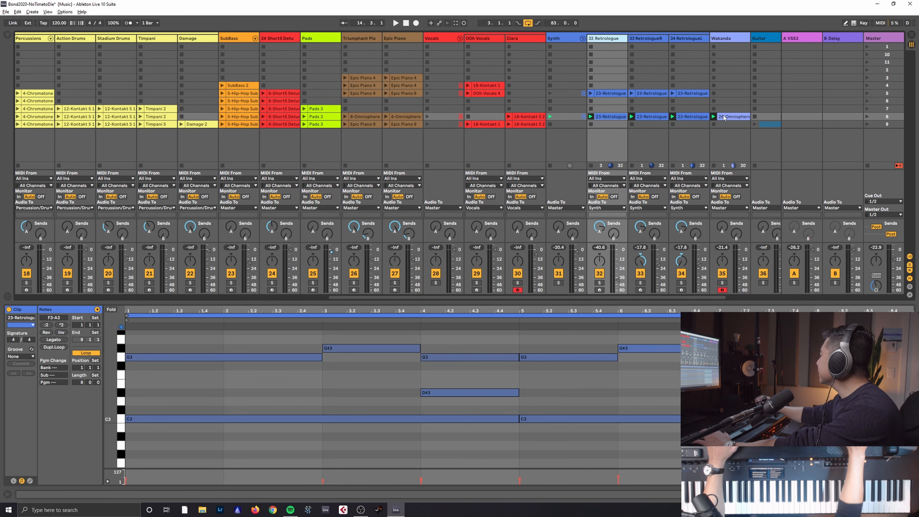
Select the Guitar group's scene 9 clip, play scene 9 in full, and stop playback and all clips.
click(771, 125)
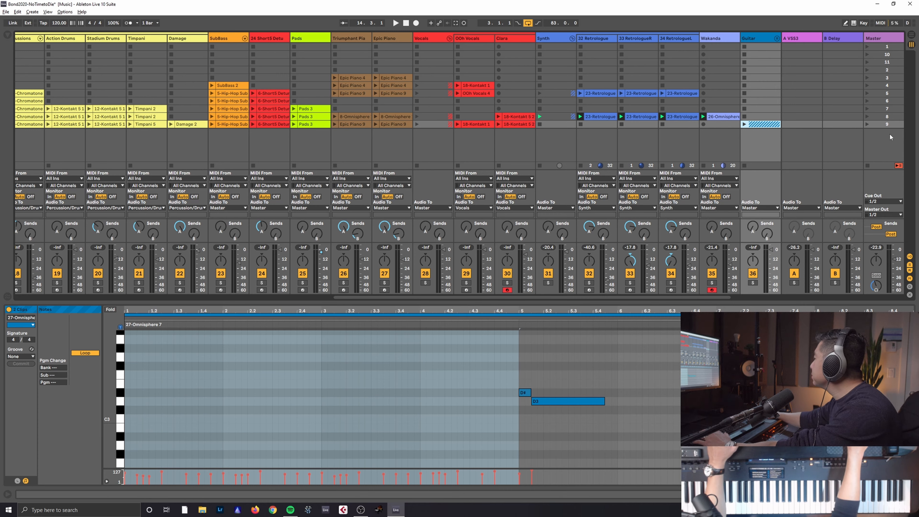
click(867, 125)
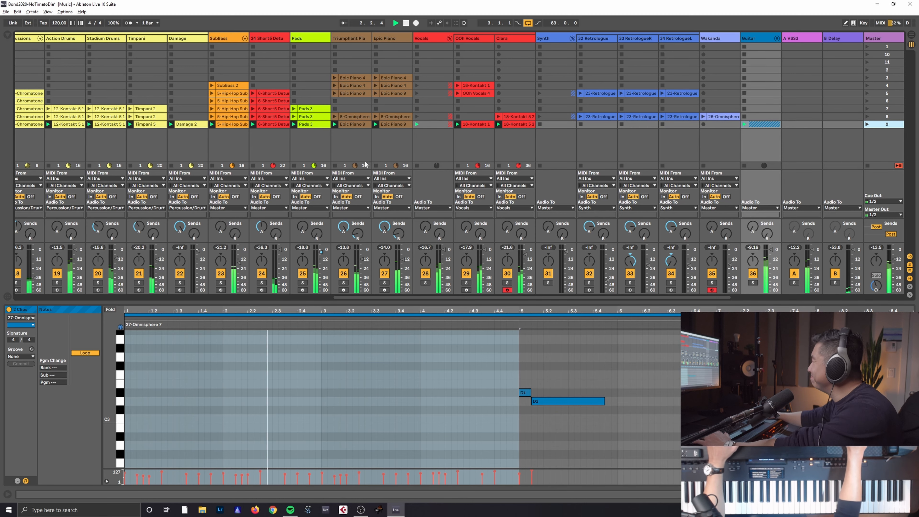
click(407, 23)
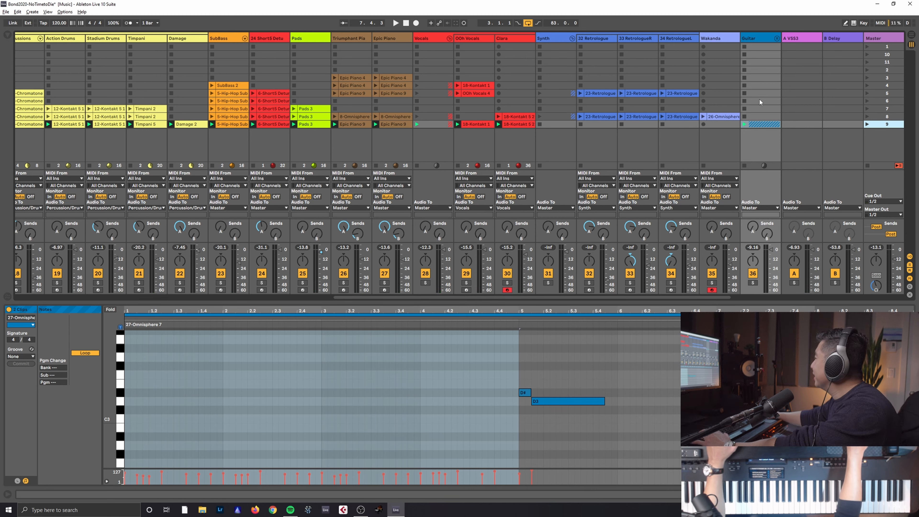
click(868, 166)
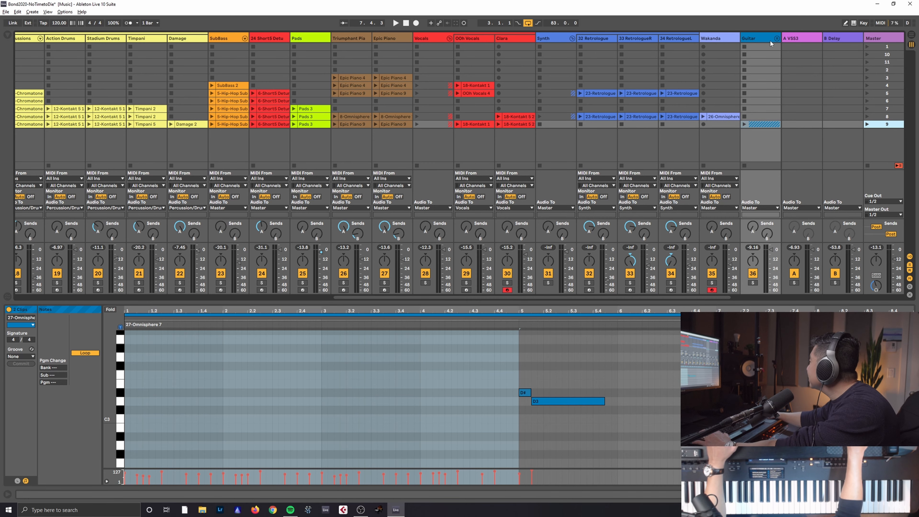
Unfold the Guitar group and examine the notes of the first Guitar track's scene 9 clip.
drag(668, 297, 759, 305)
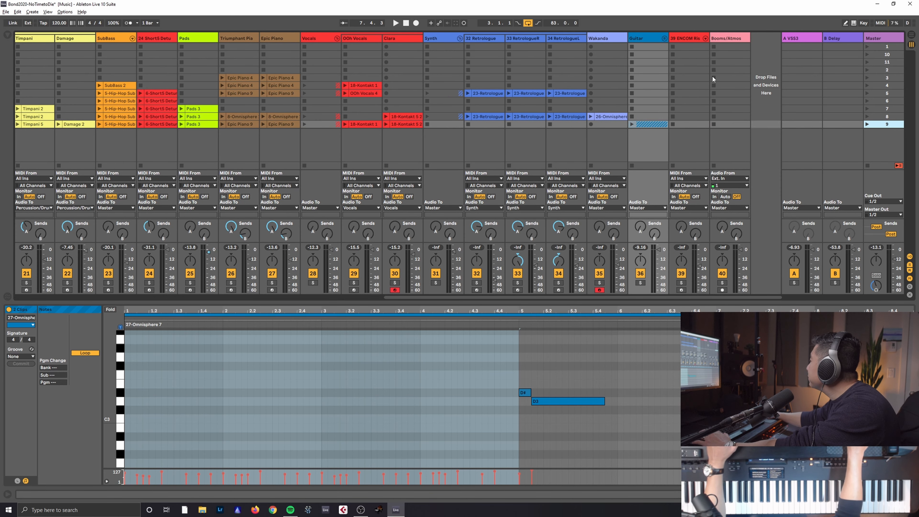
click(666, 39)
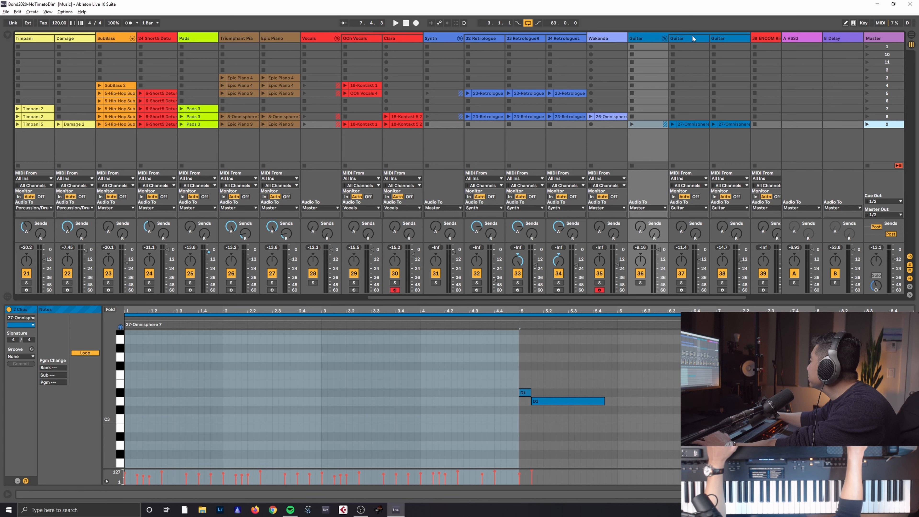
click(700, 125)
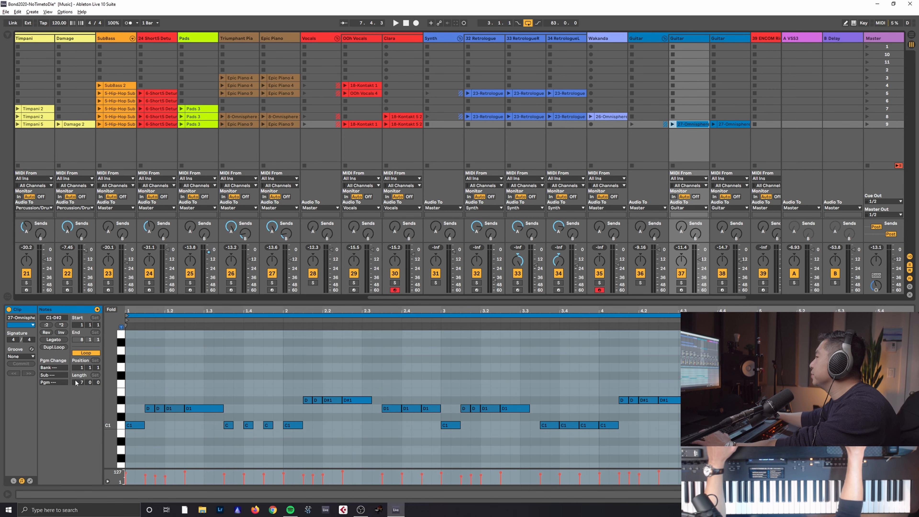
Examine the Omnisphere patch Smoked Trem-O-Lux on the first Guitar track and its neighbours in the patch browser.
click(690, 38)
key(shift+Tab)
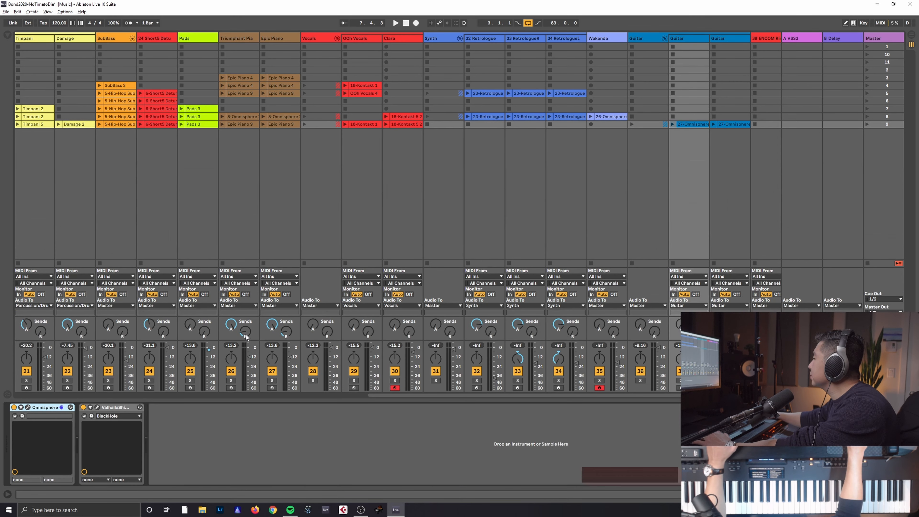
click(28, 408)
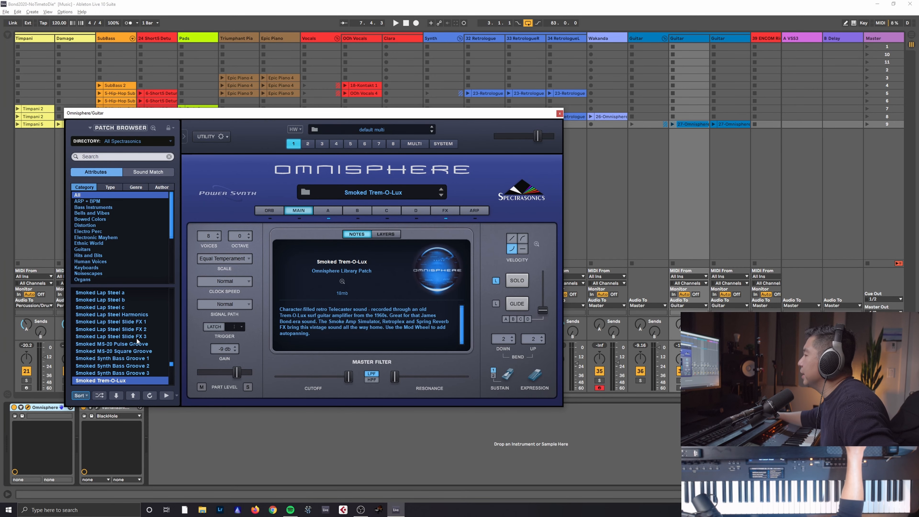
scroll(161, 348, down, 1)
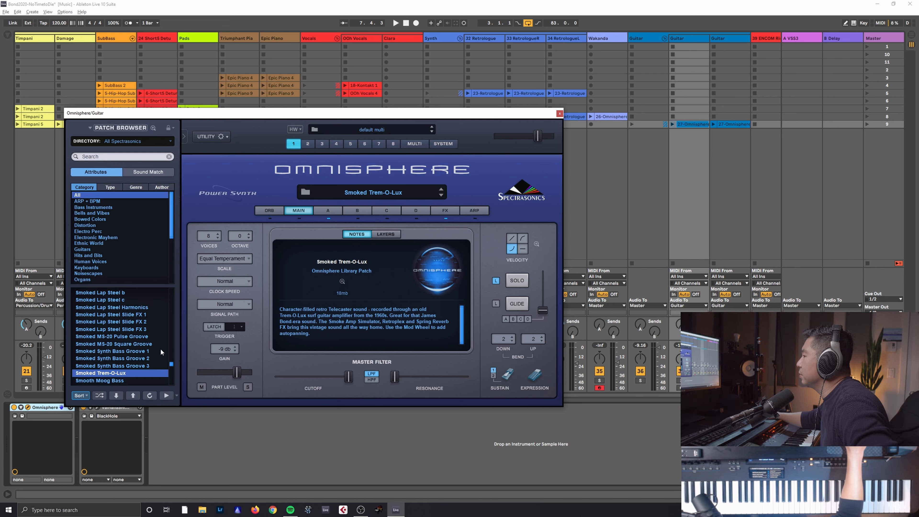
scroll(160, 348, down, 3)
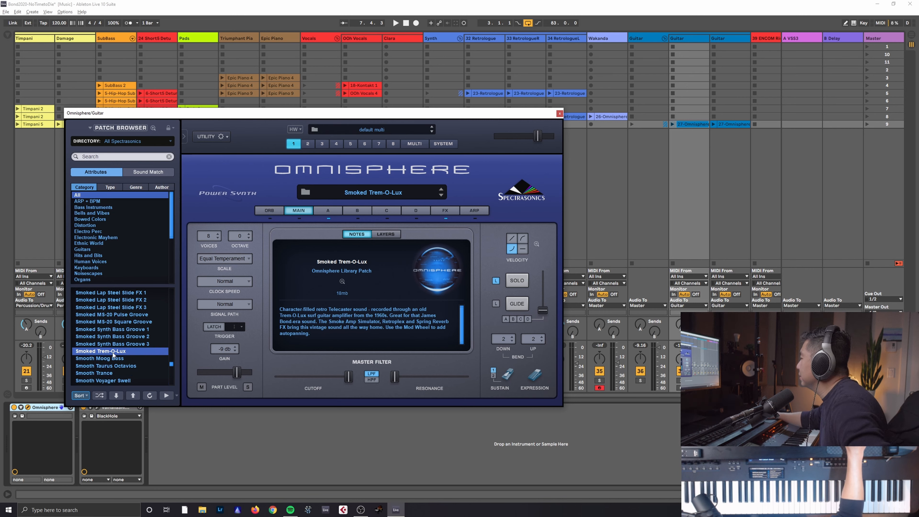
click(560, 113)
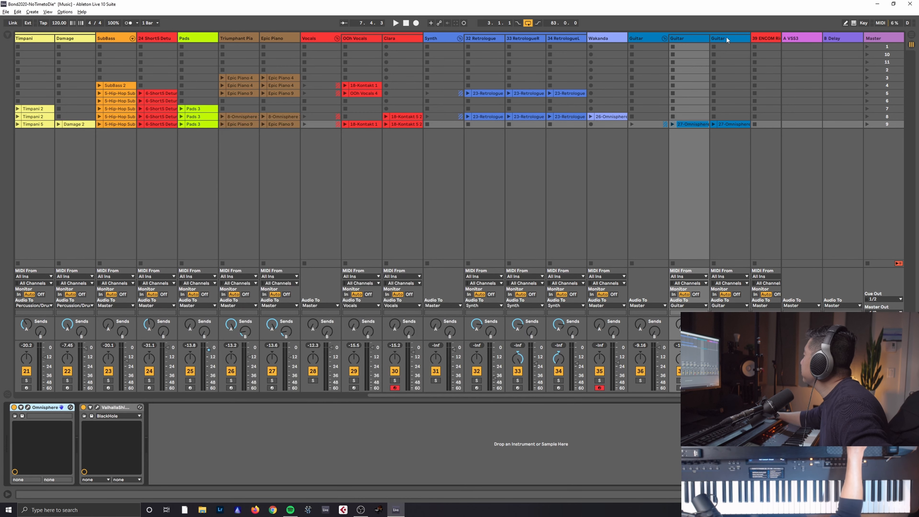
Check the device chain of the second Guitar track and the patch loaded in its Omnisphere.
click(730, 38)
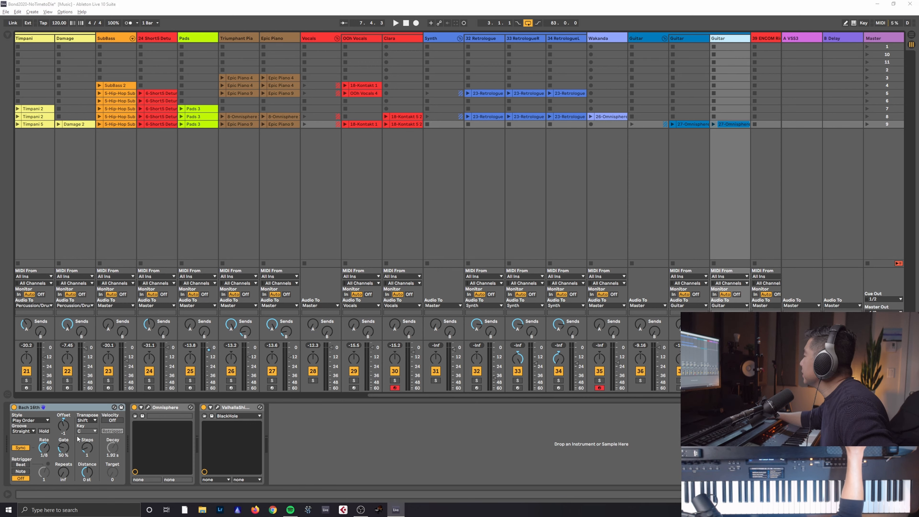
click(148, 407)
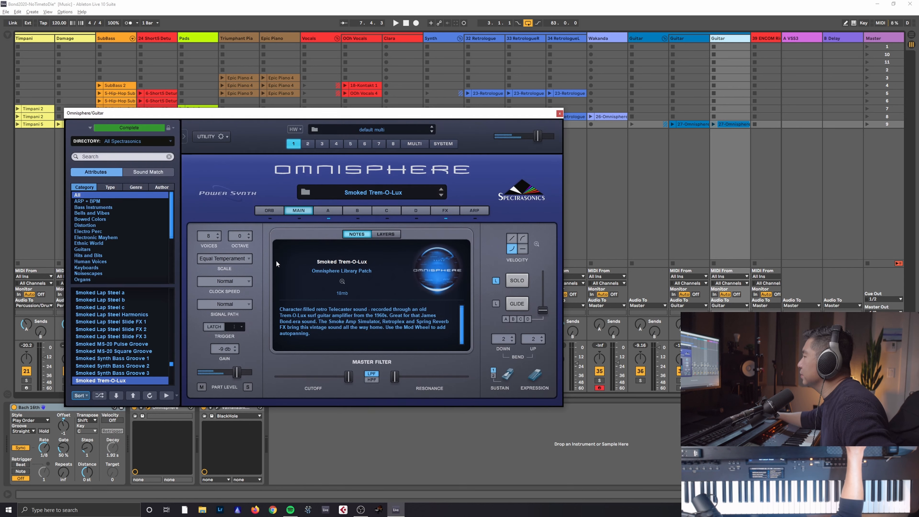
click(560, 113)
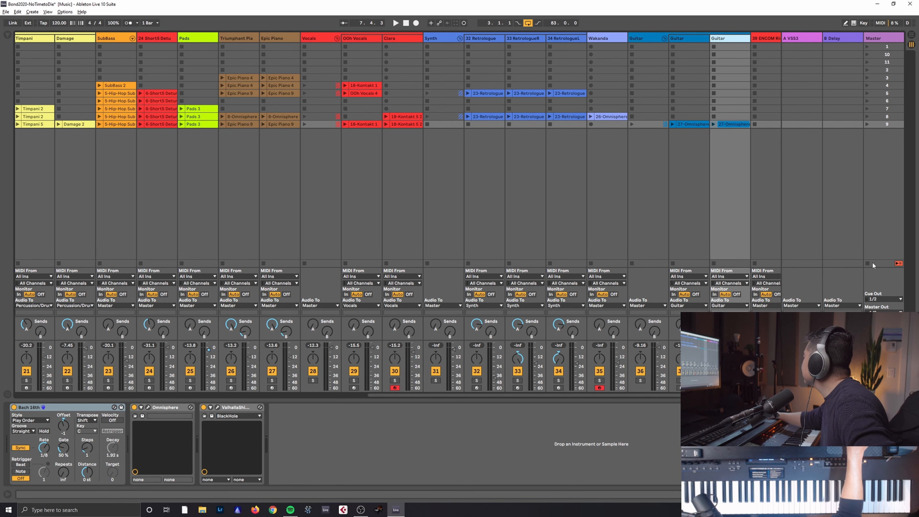
Audition the scene 9 clips of the second and first Guitar tracks separately, stopping playback after each.
click(713, 124)
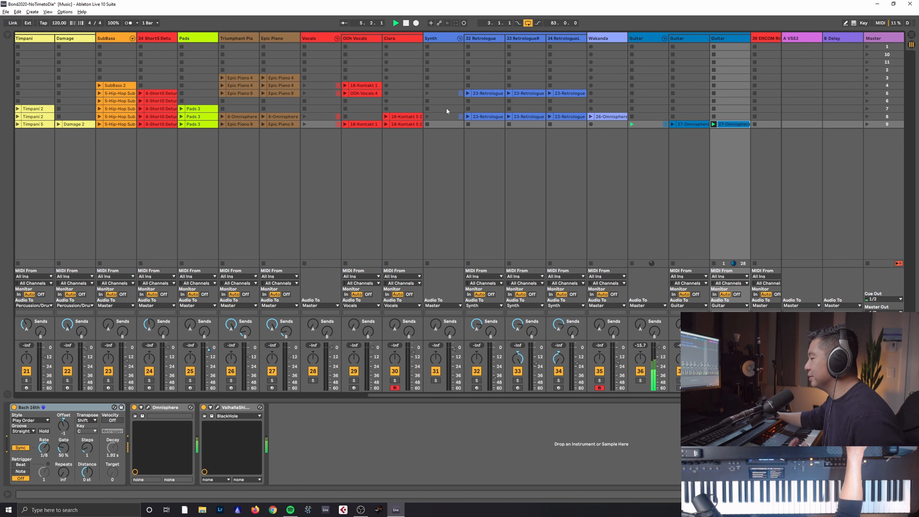
click(406, 22)
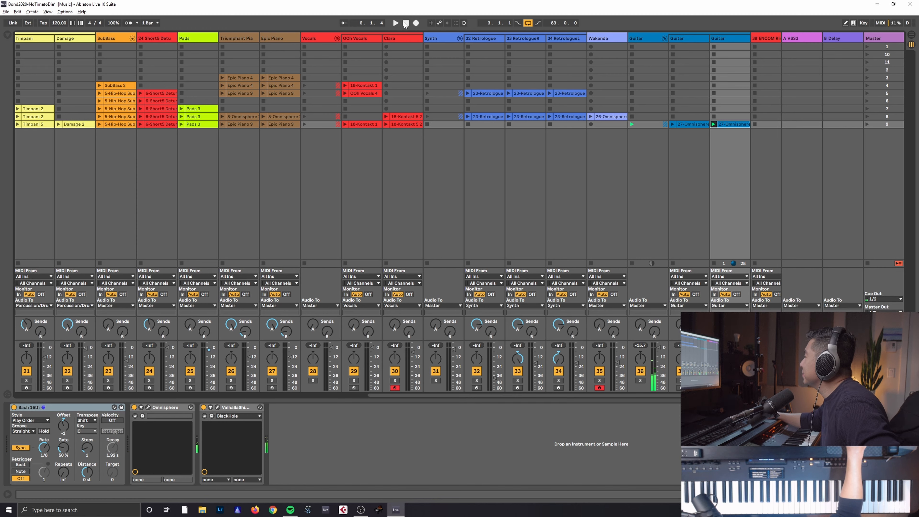
click(672, 124)
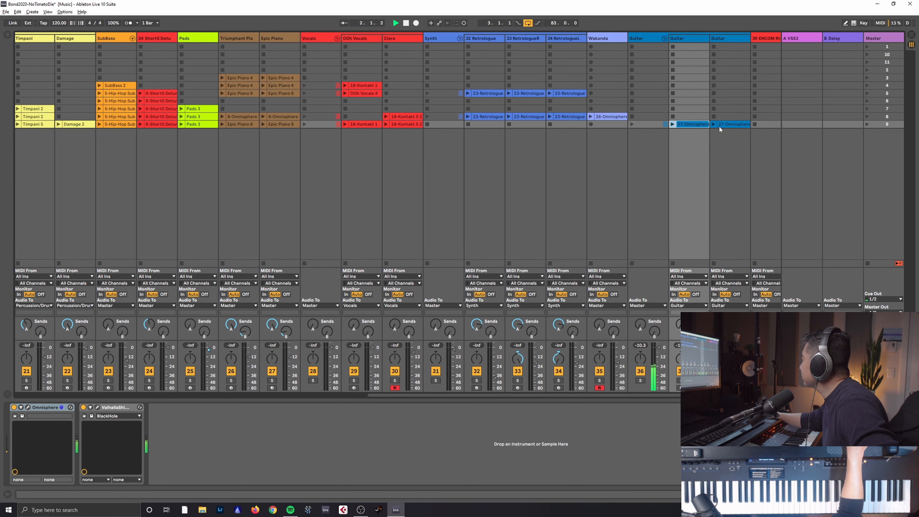
click(672, 124)
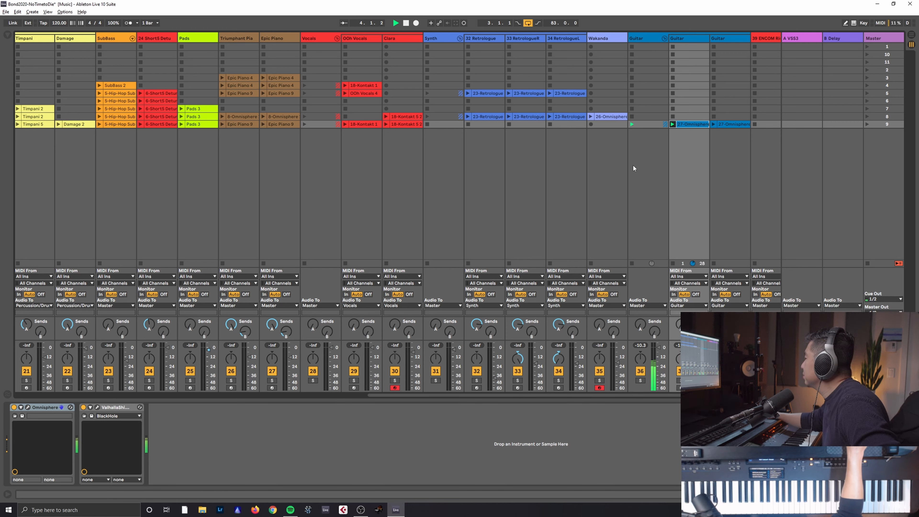
click(406, 23)
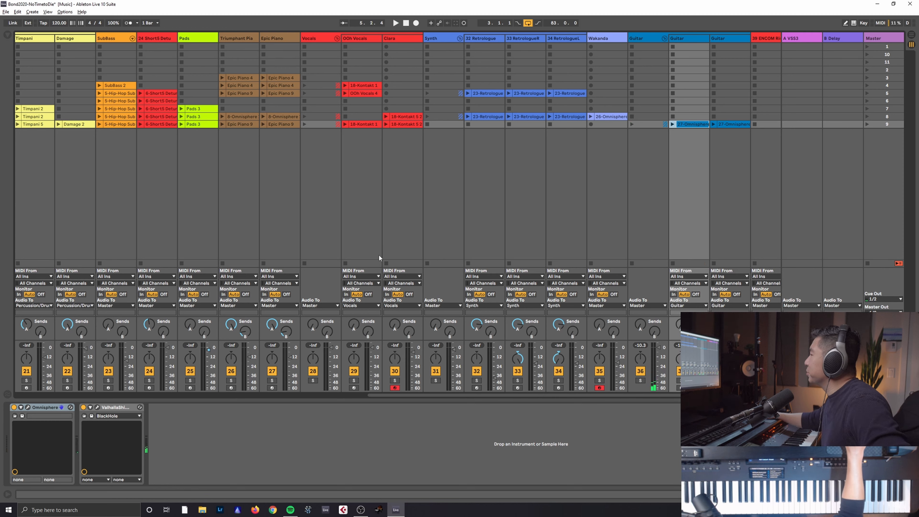
Play the Clara track's scene 8 clip, view its Kontakt instrument, and stop playback.
drag(443, 395, 410, 397)
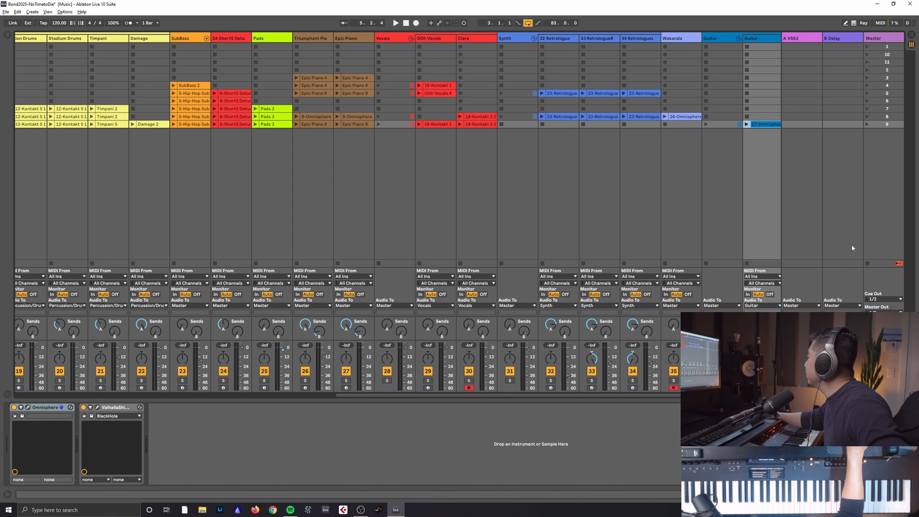
click(460, 116)
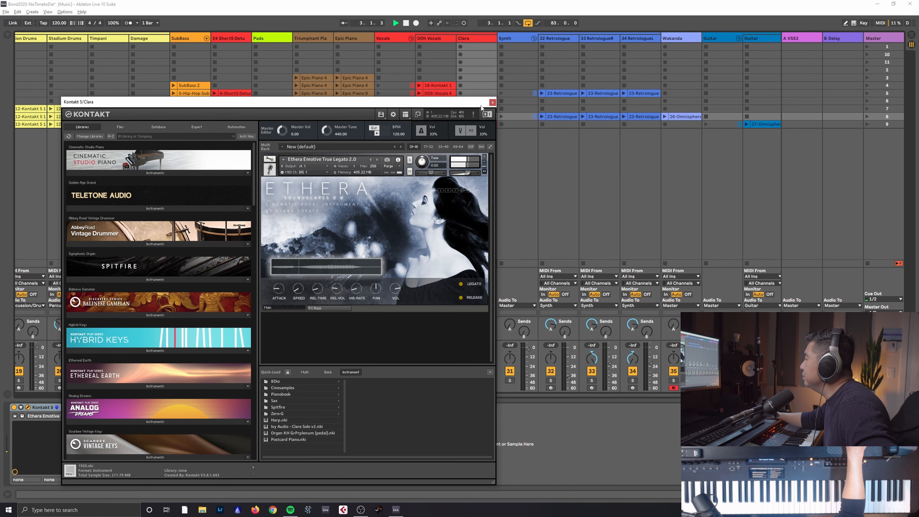
click(493, 103)
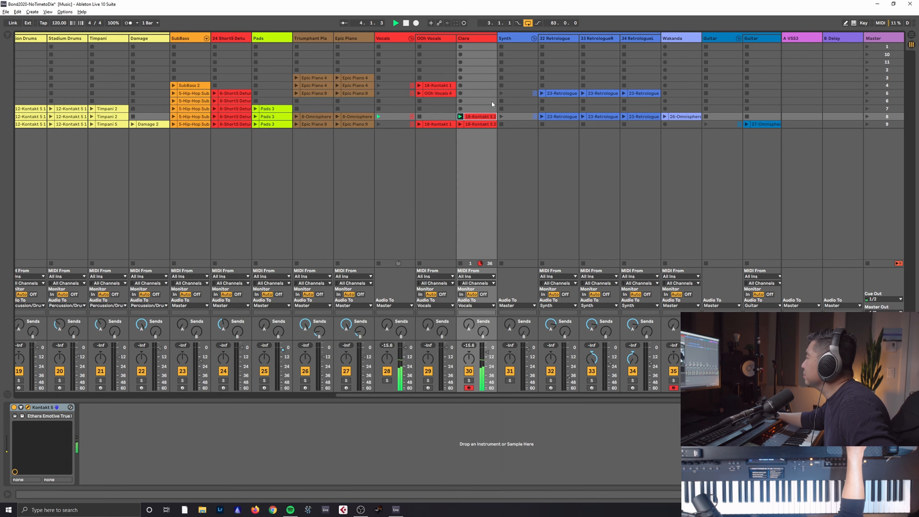
click(405, 24)
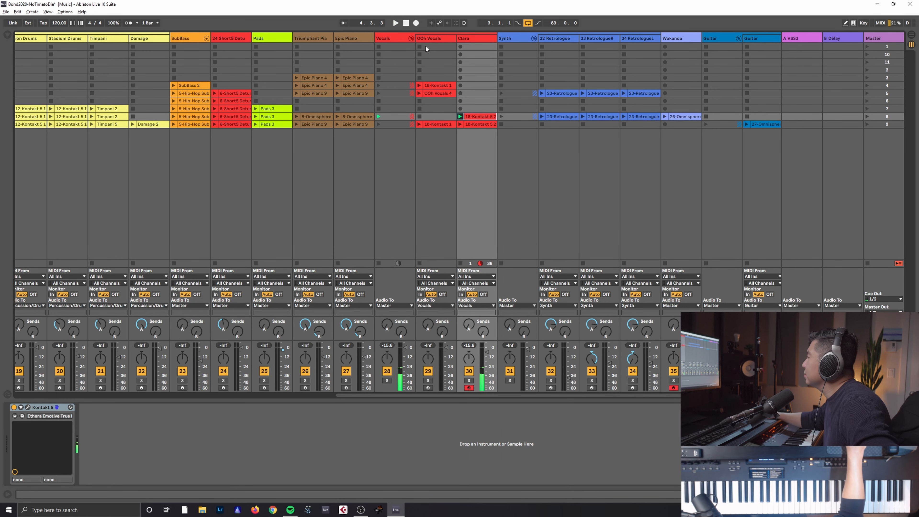
Play the Clara track's scene 9 clip, examine its notes, and stop playback.
click(460, 124)
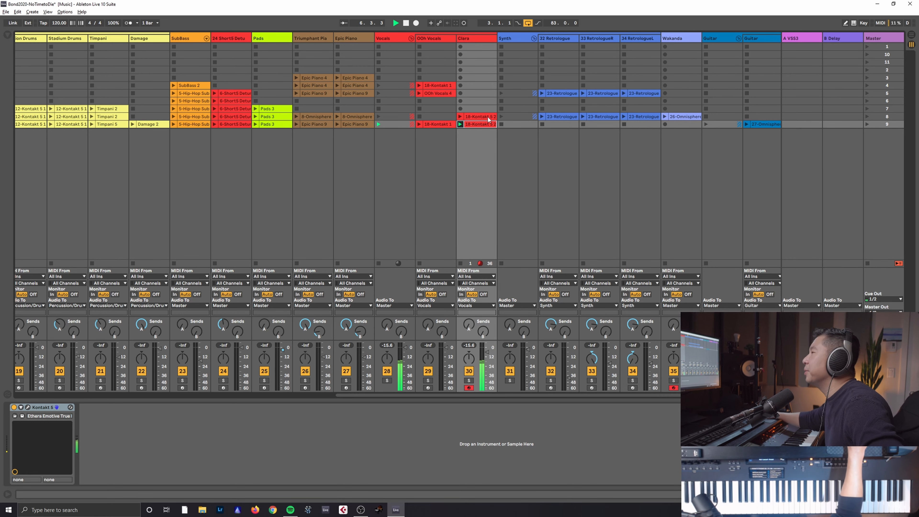
double_click(481, 123)
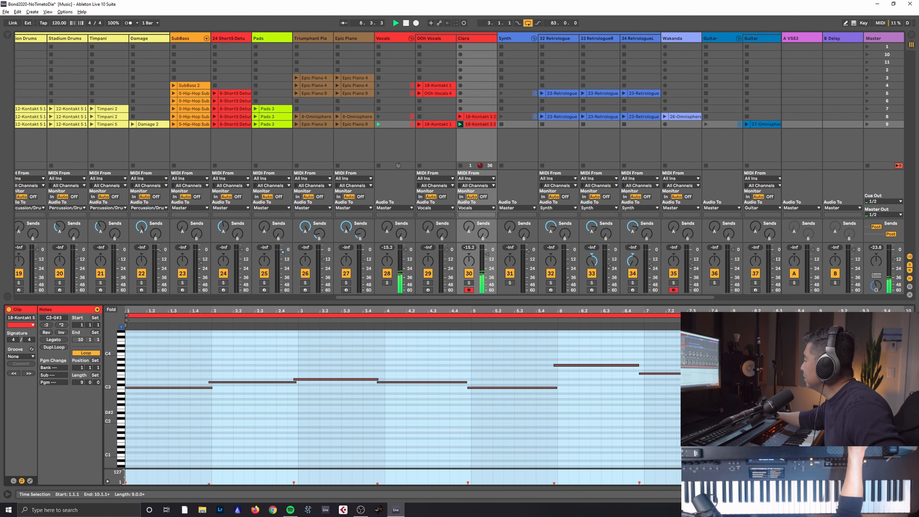
click(406, 23)
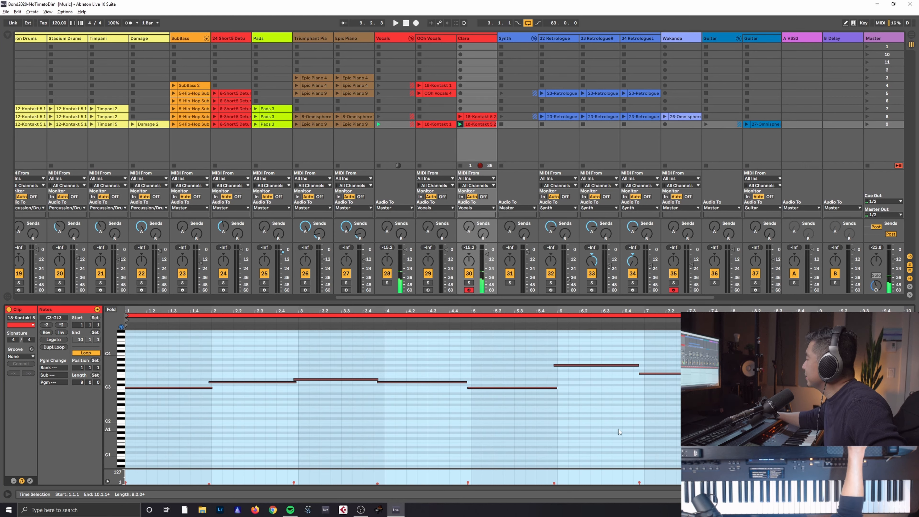
Compare the notes of the OOh Vocals clips in scenes 9 and 5.
click(443, 126)
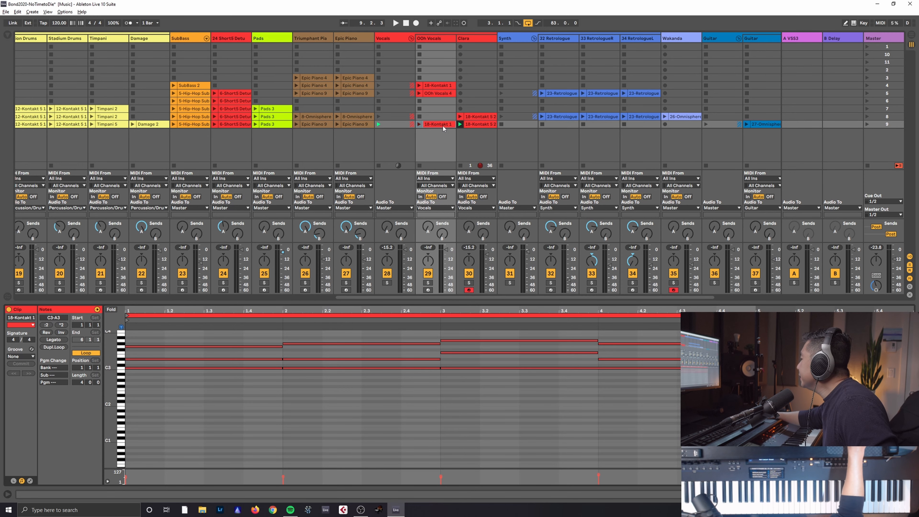
click(445, 94)
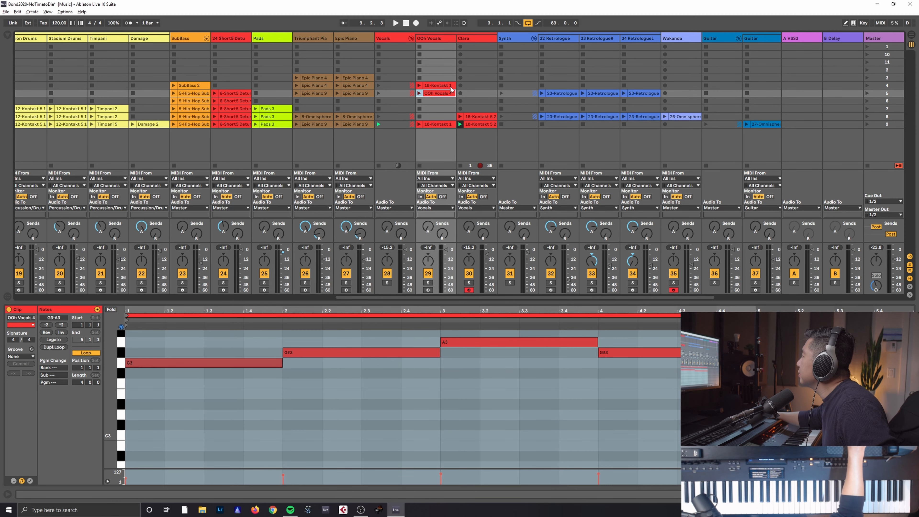
click(446, 126)
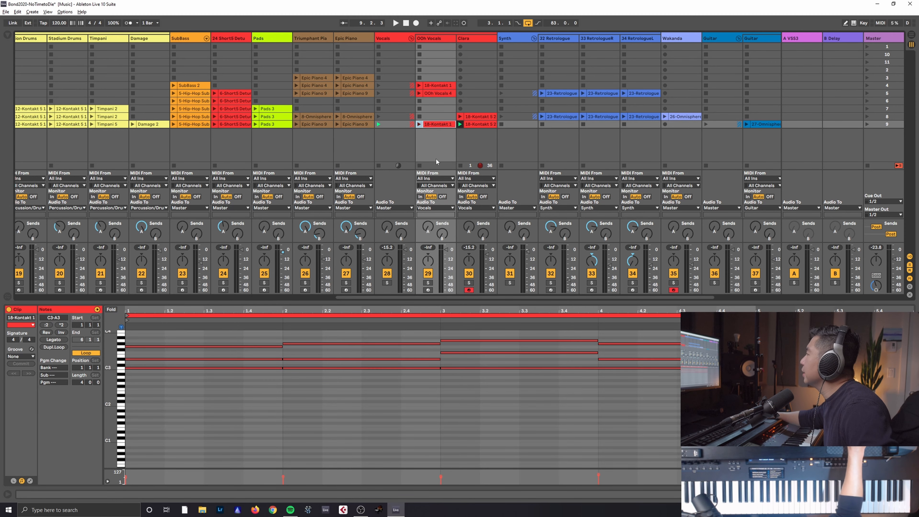
Switch from the Session View to the Arrangement View and return all tracks to arrangement playback.
drag(410, 297, 532, 306)
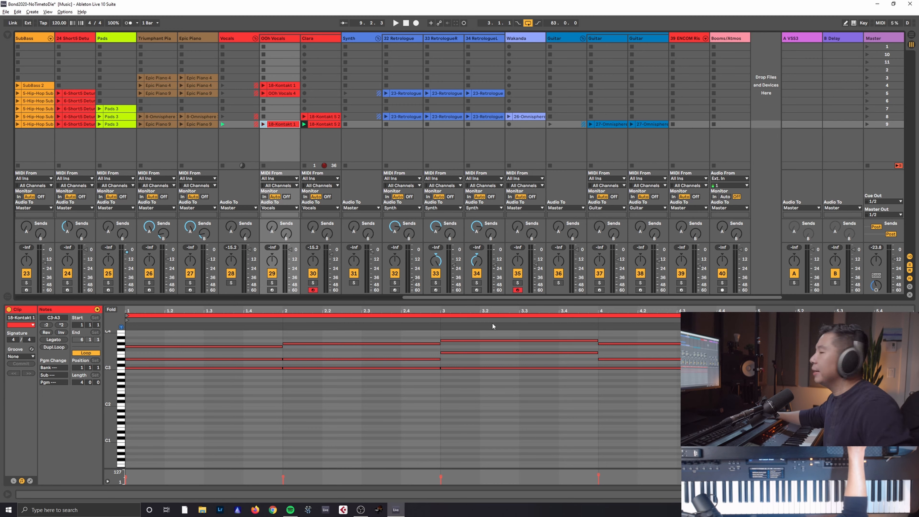
drag(495, 297, 39, 285)
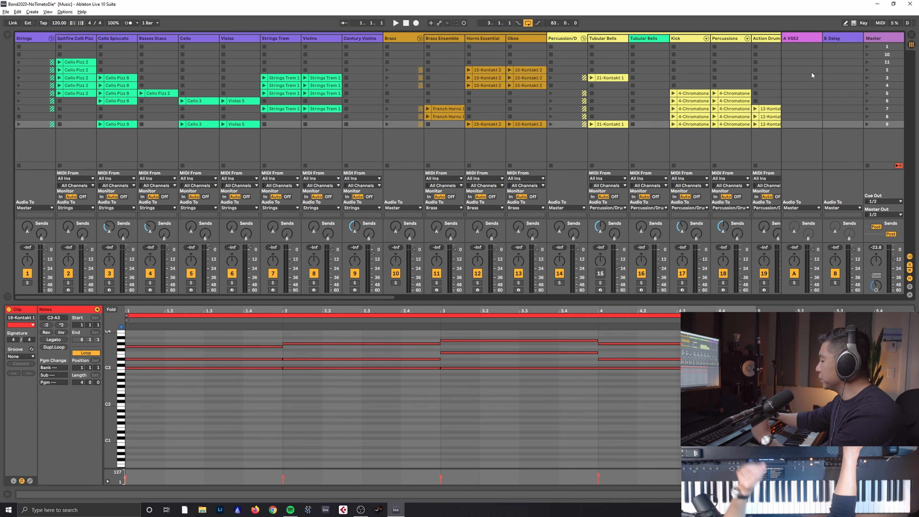
key(Tab)
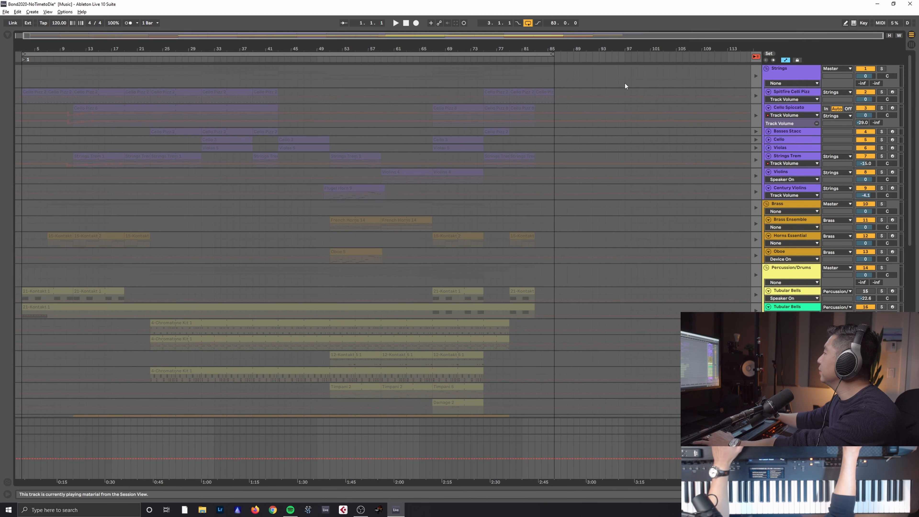
click(757, 57)
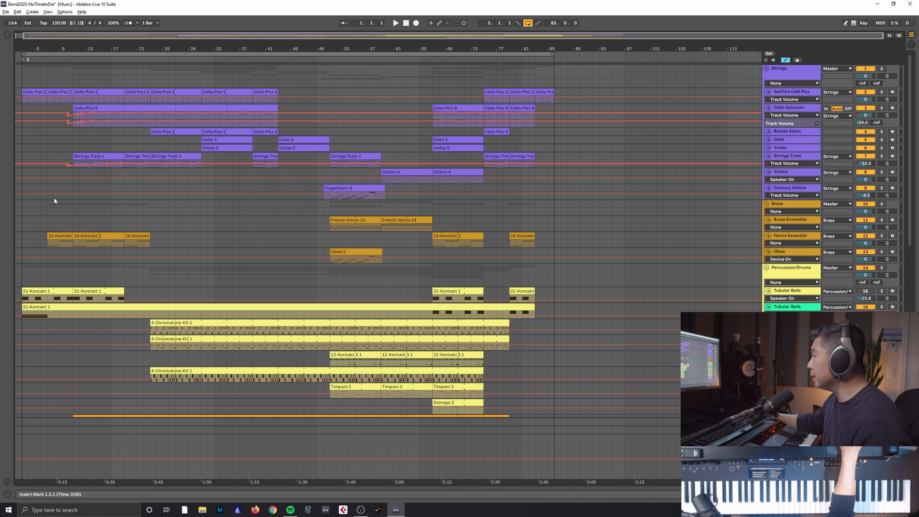
Select the arrangement's whole loop range and review the clips of all tracks down to the Booms/Atmos audio.
click(64, 54)
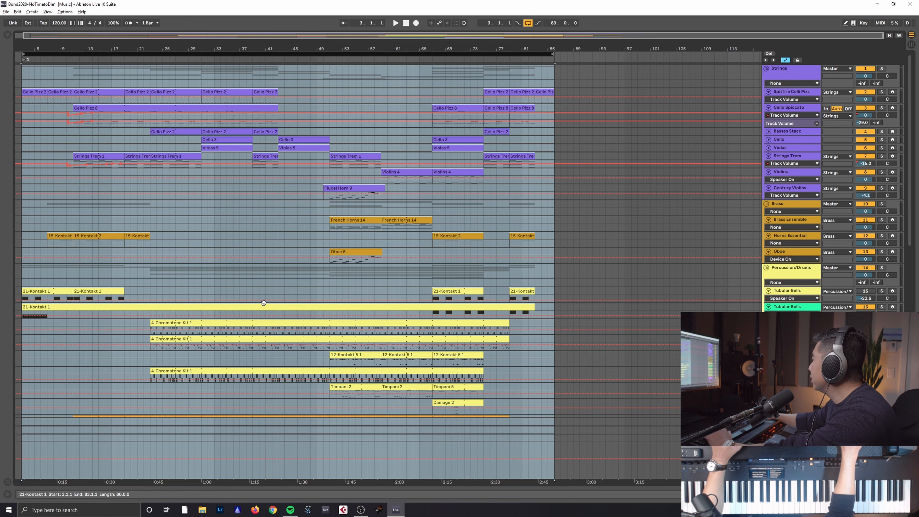
scroll(254, 294, down, 3)
scroll(243, 297, down, 8)
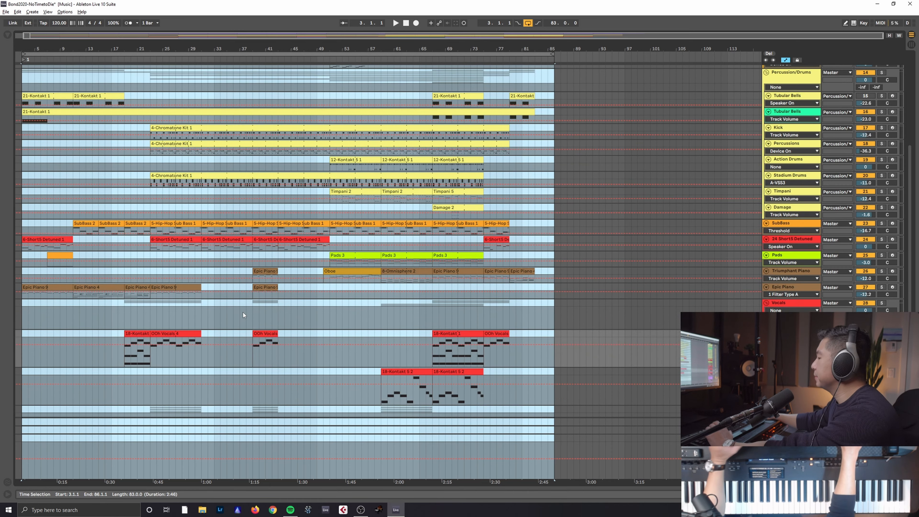
scroll(243, 325, down, 8)
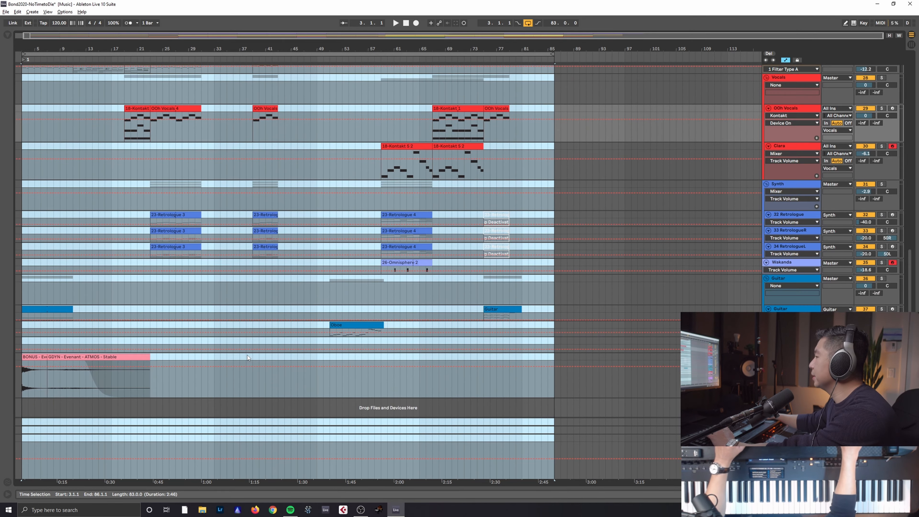
click(221, 367)
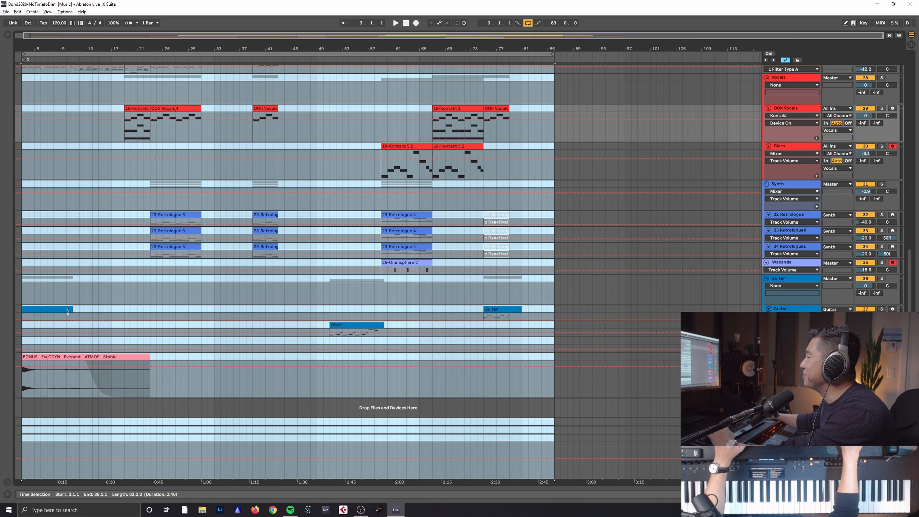
click(65, 358)
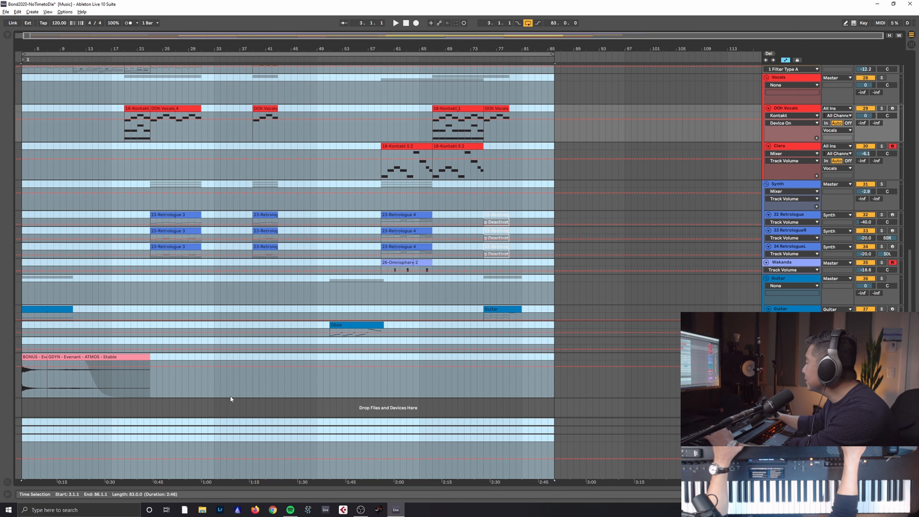
Solo the Booms/Atmos track and play the arrangement from the loop start at bar 3.
click(881, 357)
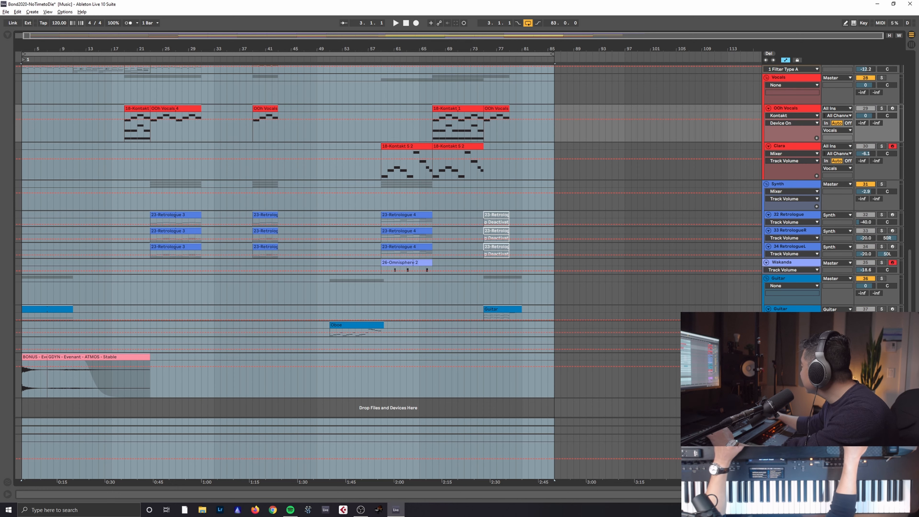
click(37, 55)
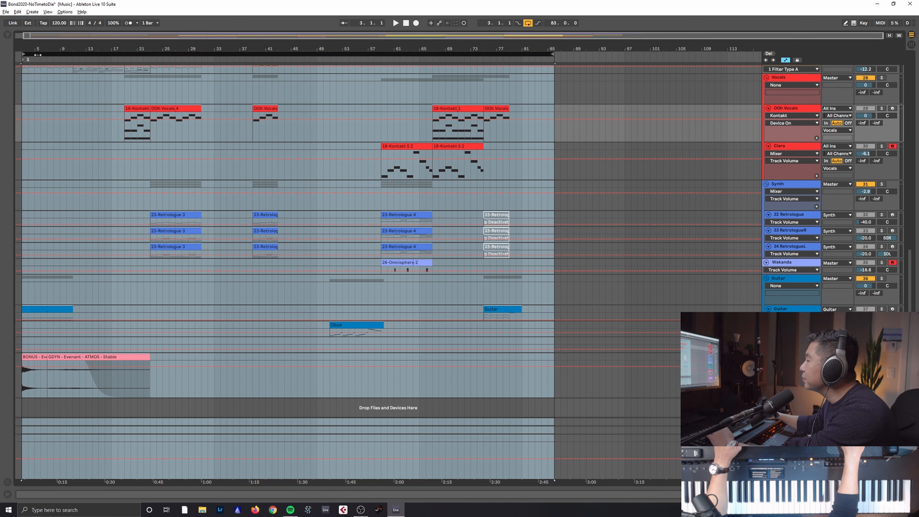
key(space)
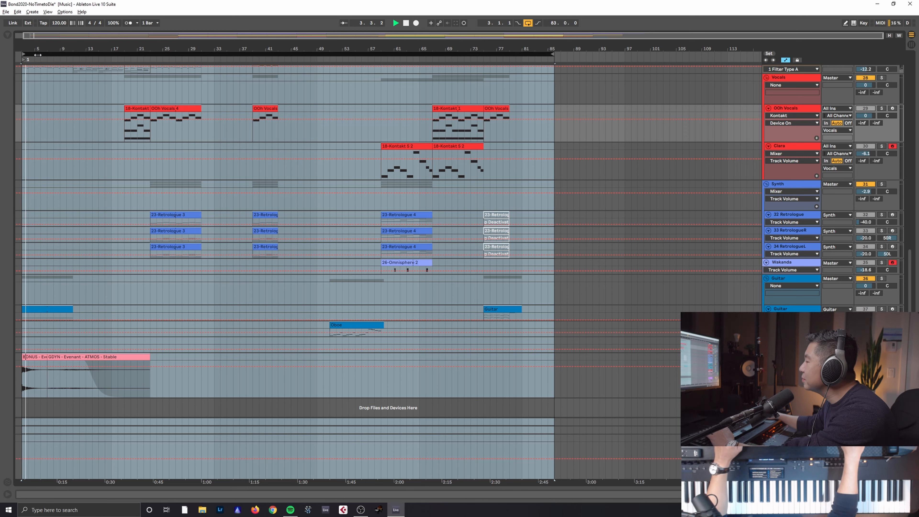
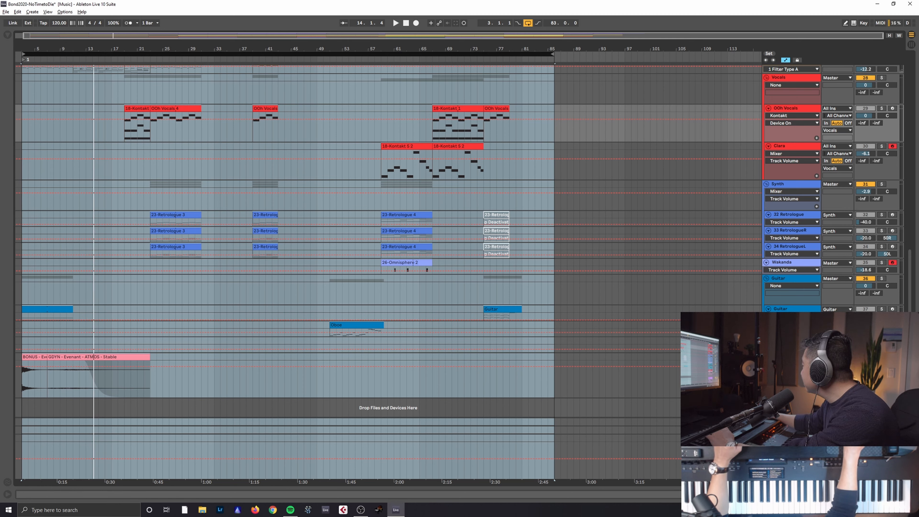
Take the Booms/Atmos track out of solo, then unfold and select the A VSS3 return track.
click(790, 340)
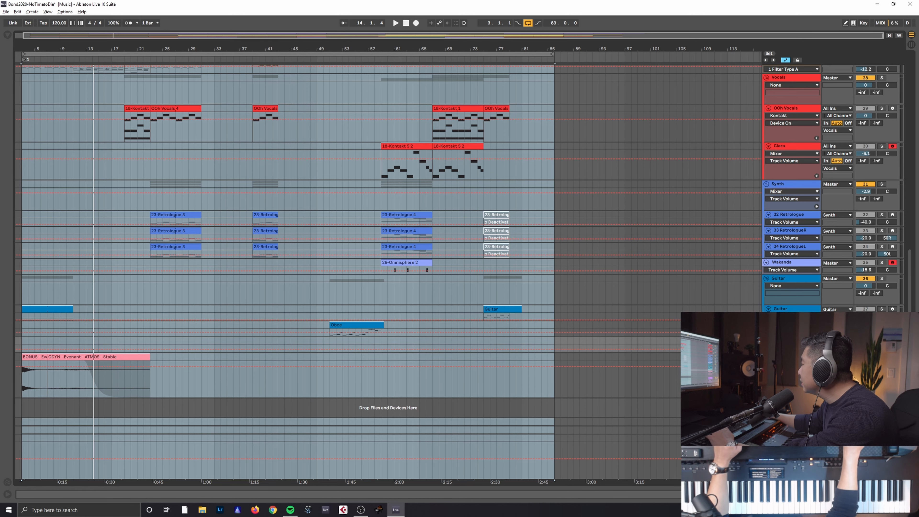
key(u)
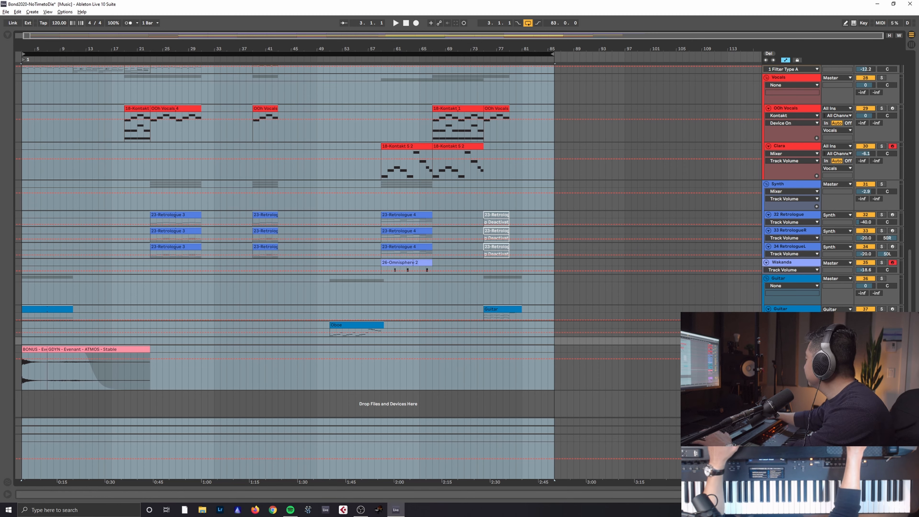
click(766, 423)
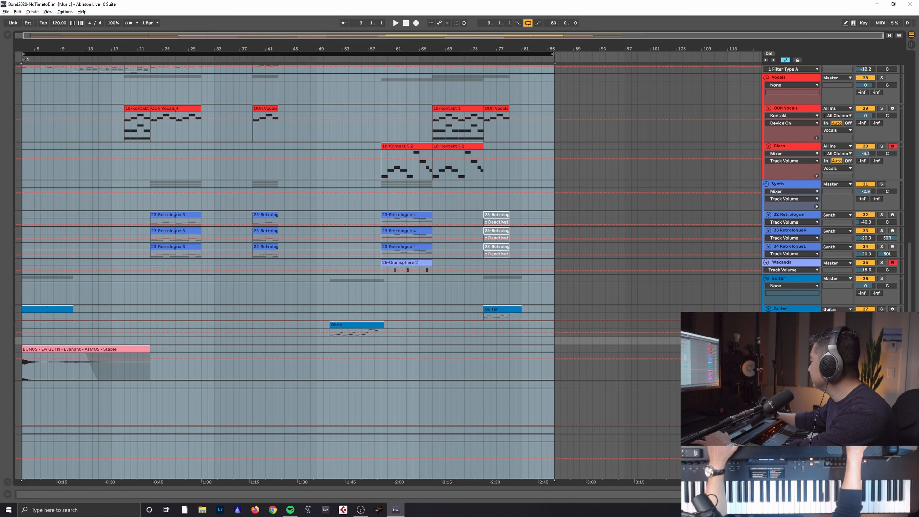
click(793, 384)
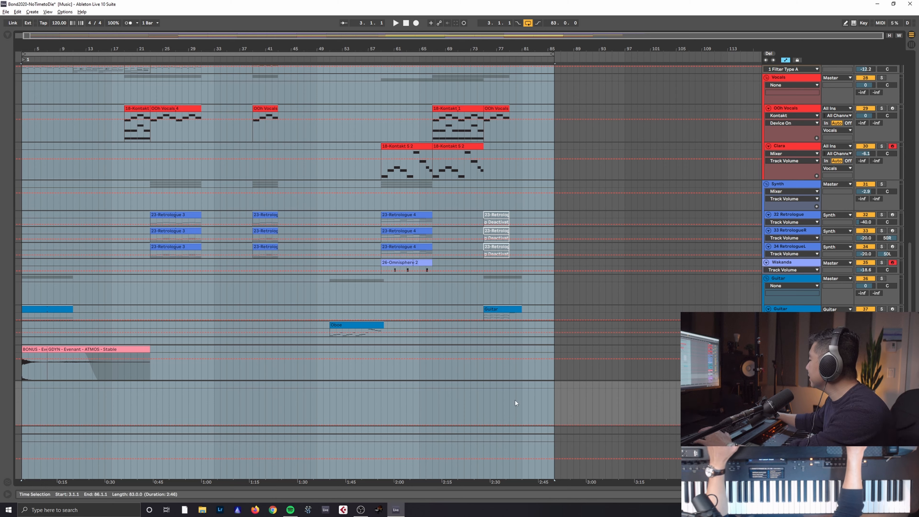
Switch to the Session View and examine the VSS3 reverb settings on return track A, closing the plug-in window when finished.
key(Tab)
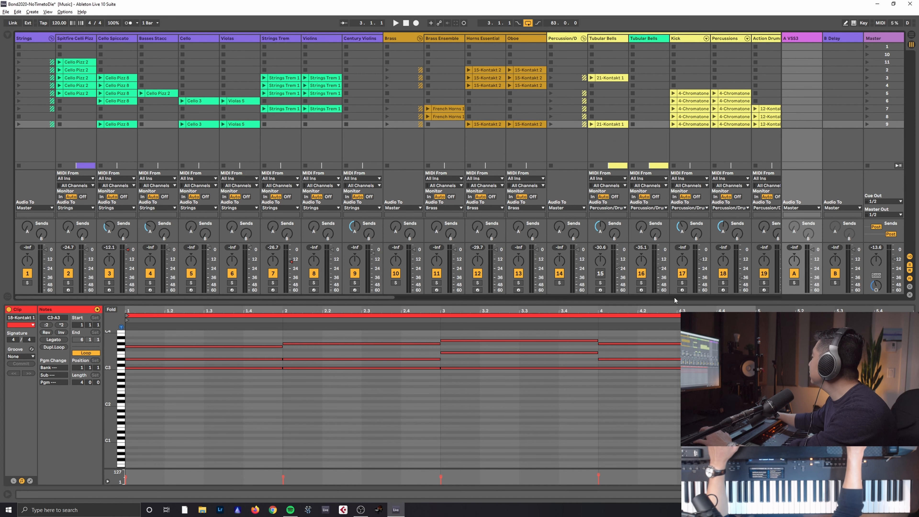
drag(341, 299, 893, 296)
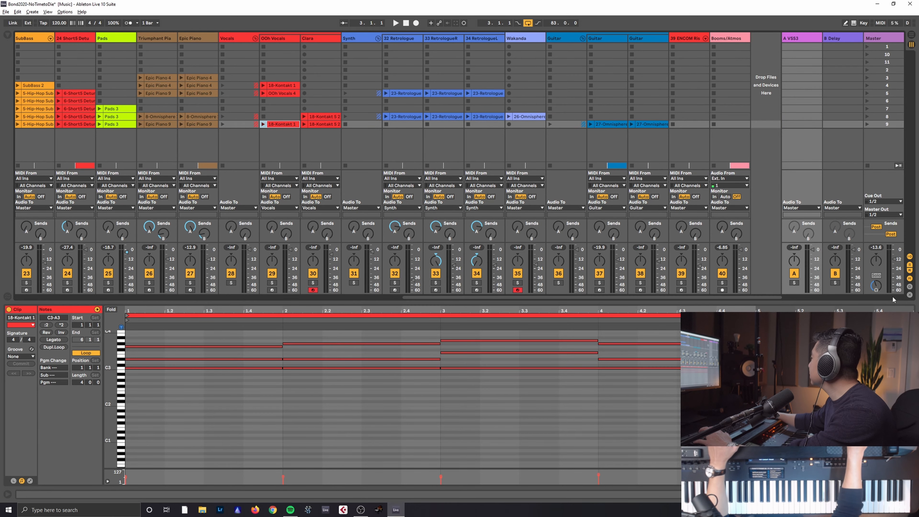
click(811, 39)
drag(157, 32, 381, 141)
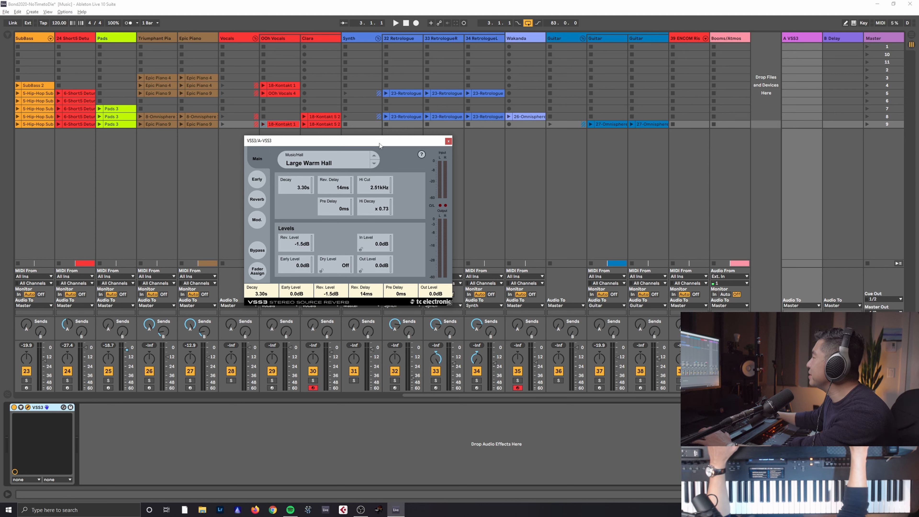
drag(377, 143, 328, 142)
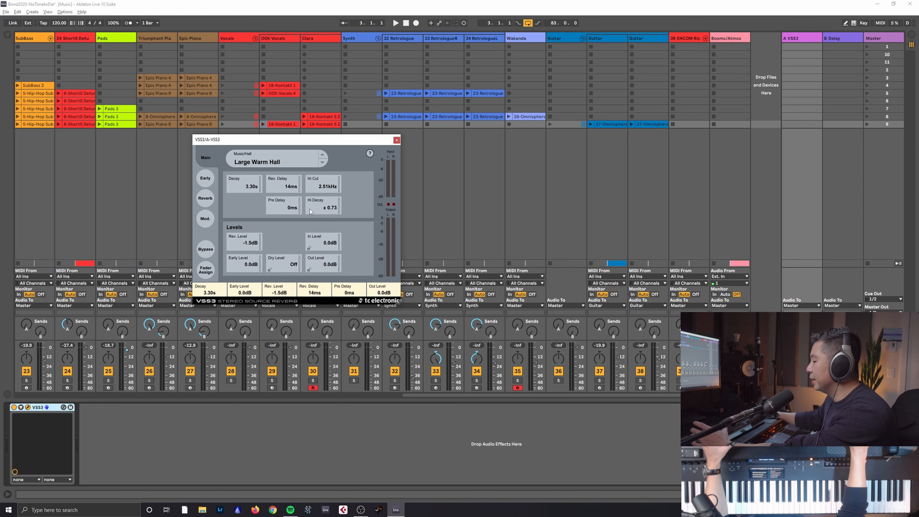
click(396, 141)
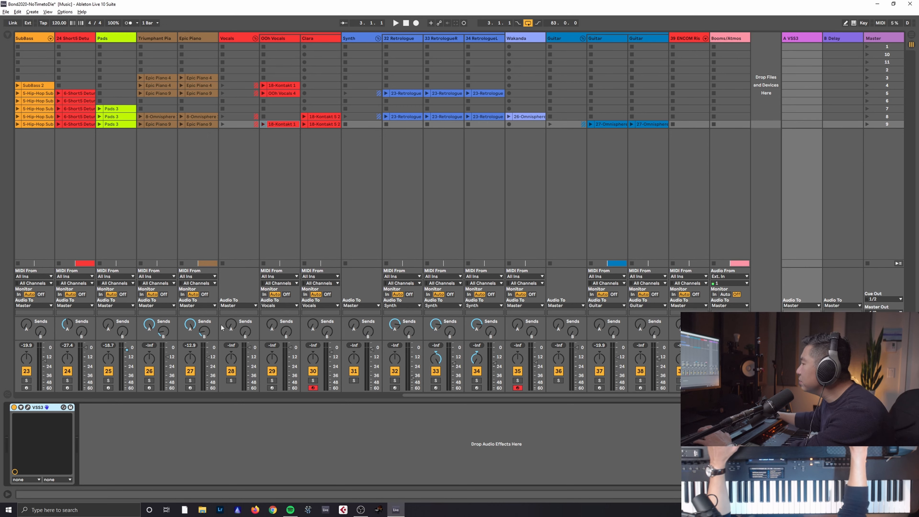
Show the Delay device on return track B and review the send levels across the instrument tracks.
click(839, 38)
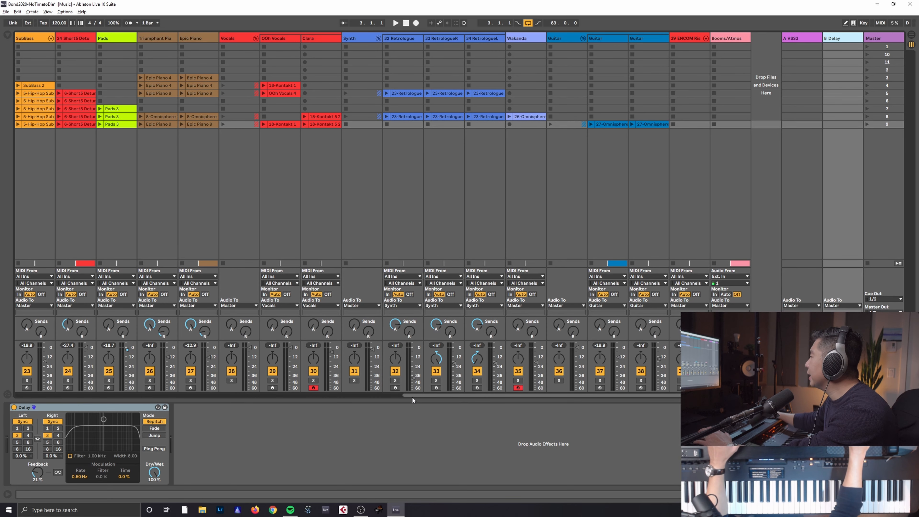
drag(414, 395, 313, 400)
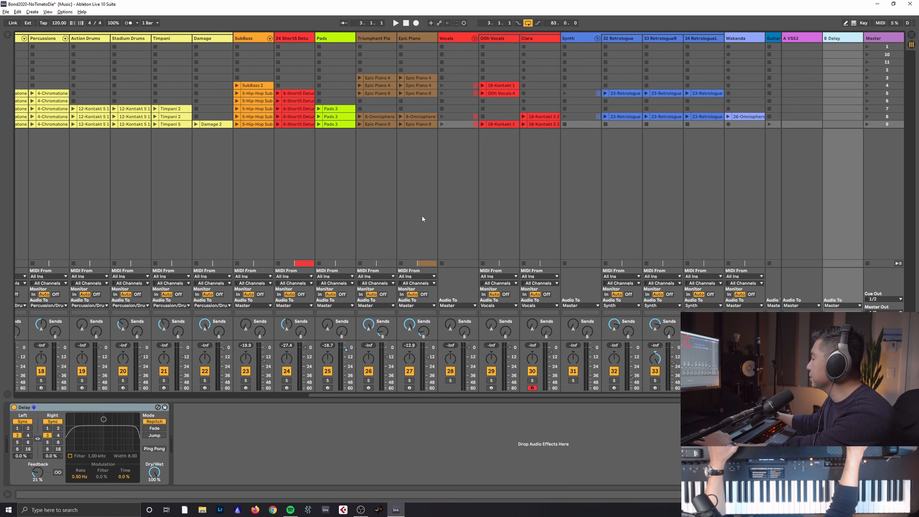
drag(357, 396, 135, 396)
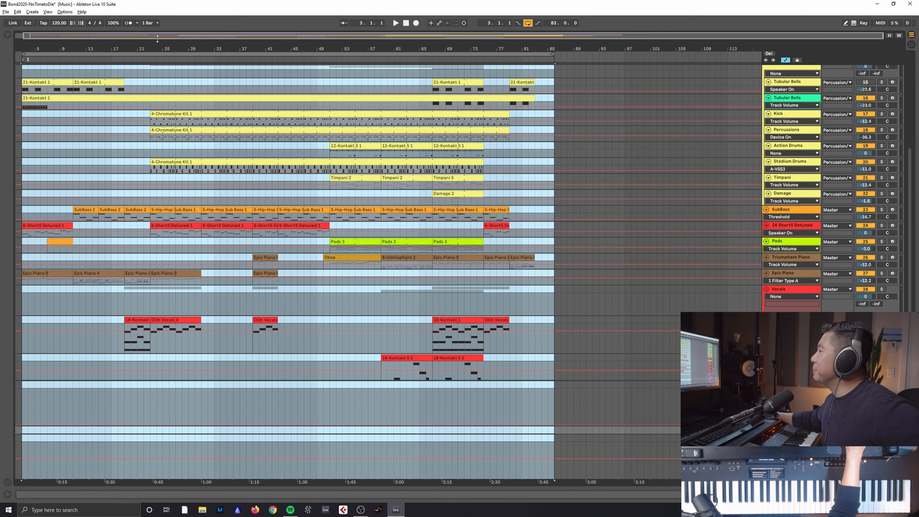
Select the arrangement's whole loop range in the Arrangement View and play all tracks from bar 3.
click(96, 55)
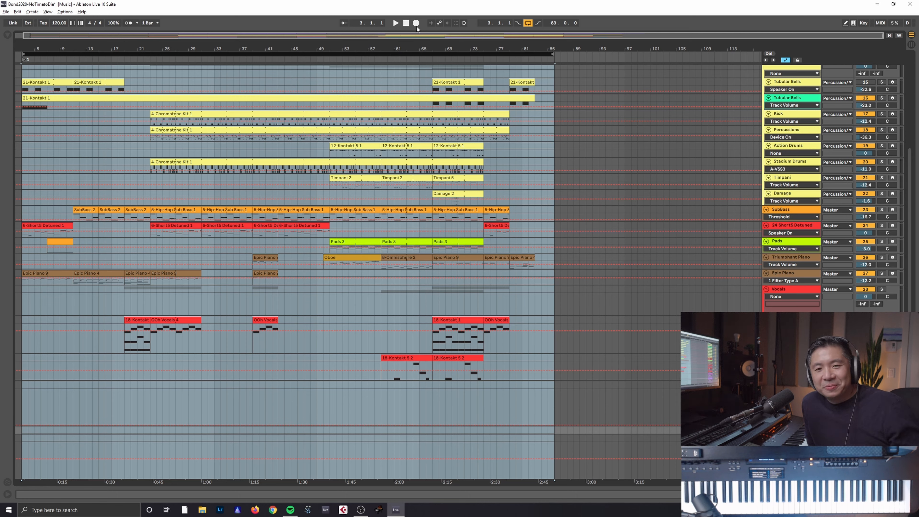
key(space)
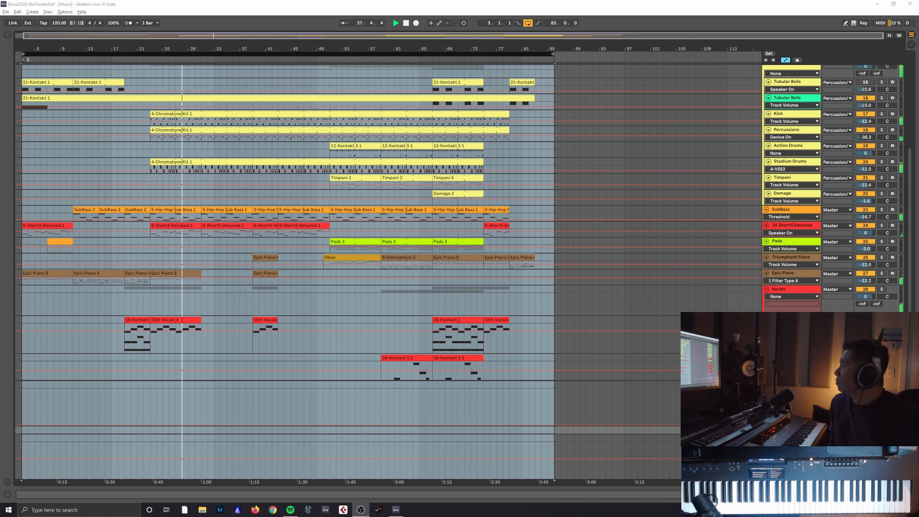
Fold the Percussion/Drums group during playback, keeping the Strings group unfolded.
scroll(717, 260, up, 8)
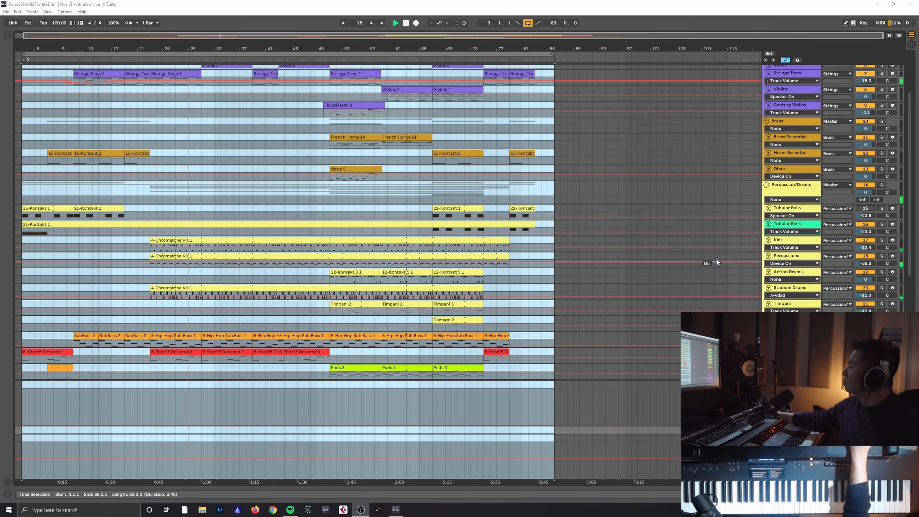
scroll(721, 254, up, 1)
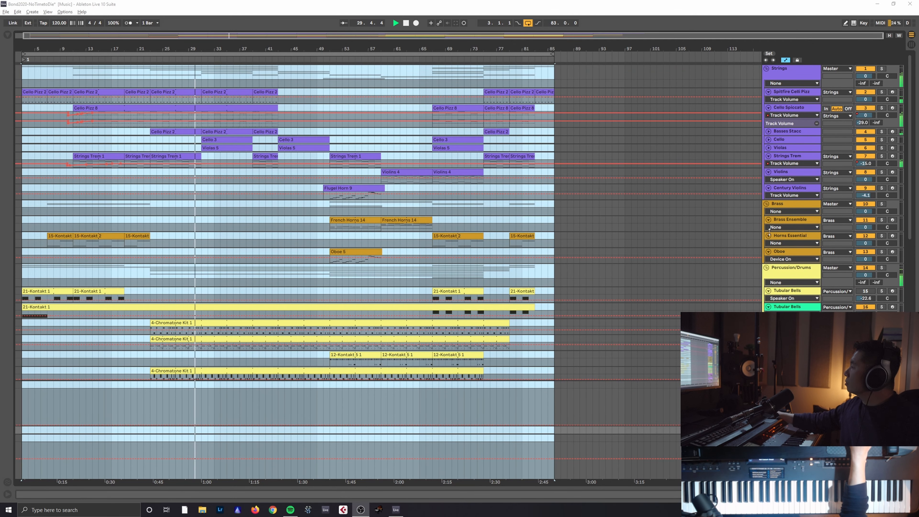
click(767, 269)
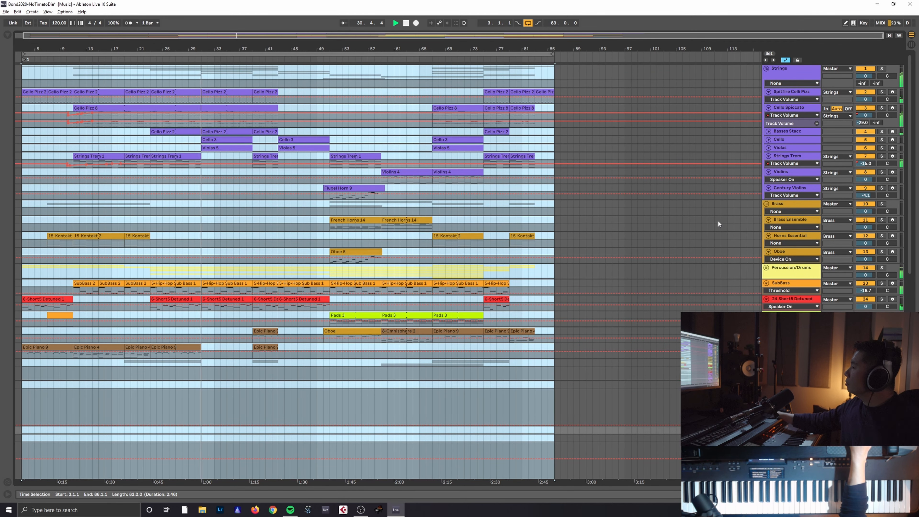
click(766, 68)
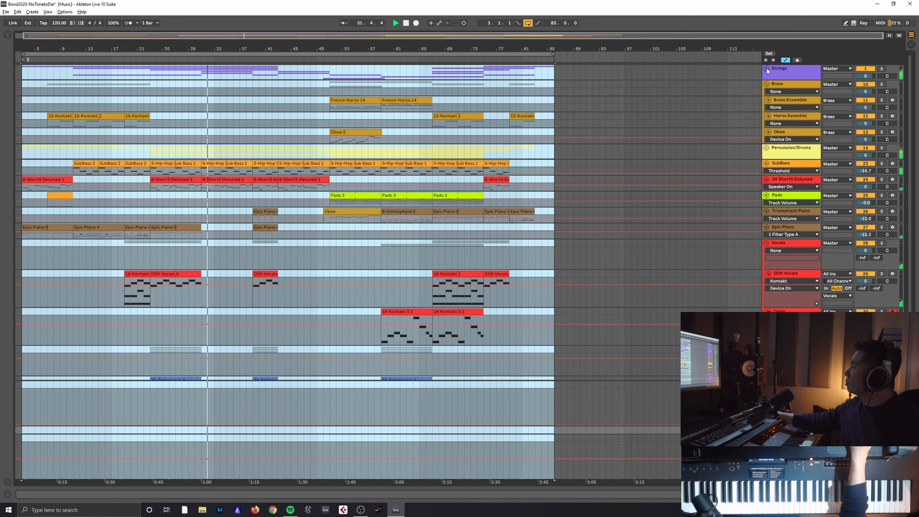
click(767, 69)
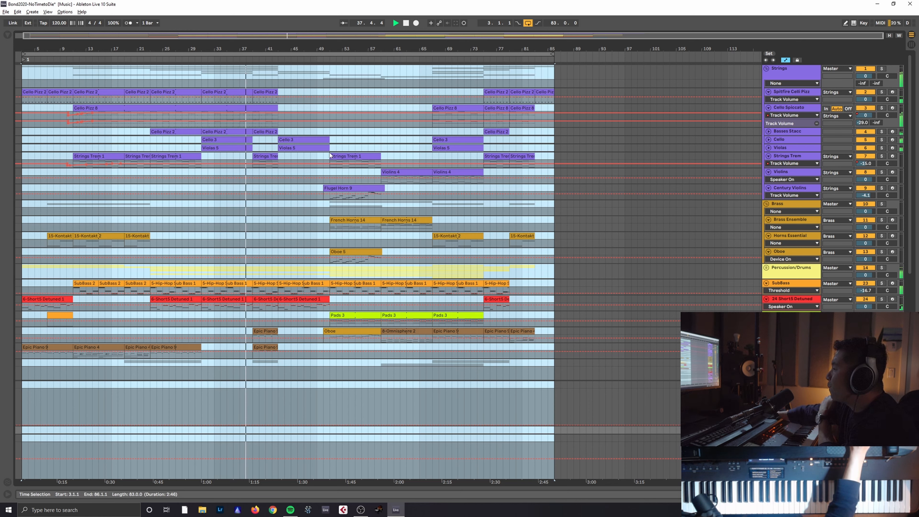
Open the Cello 3 clip at bar 43 and display its MIDI controller envelope for 1 - Modulation.
double_click(286, 139)
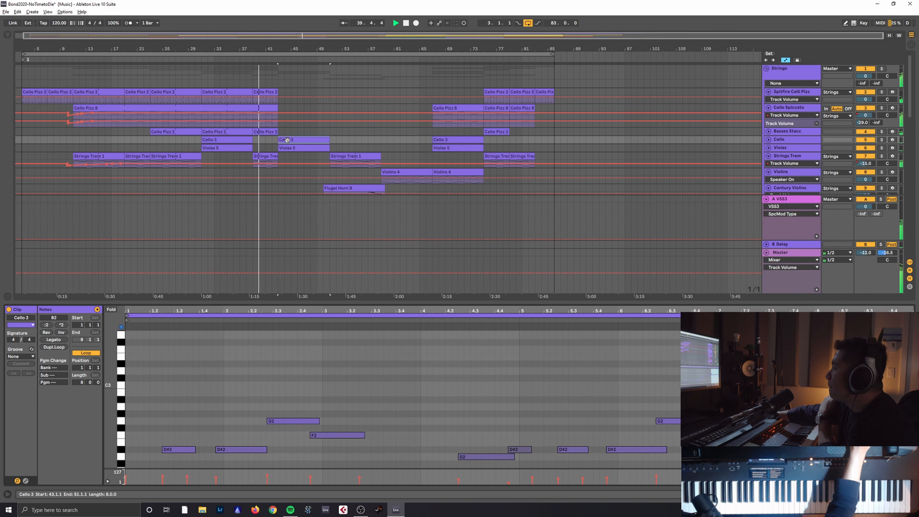
scroll(419, 384, down, 5)
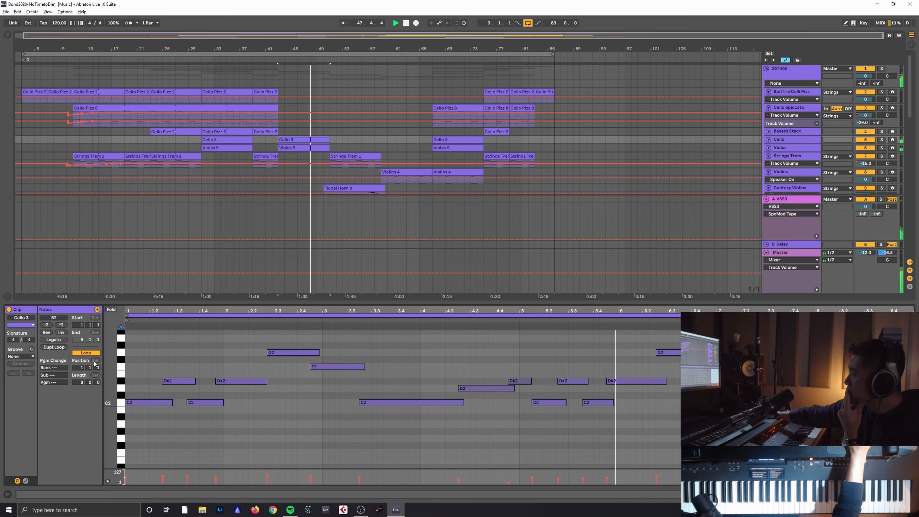
click(26, 481)
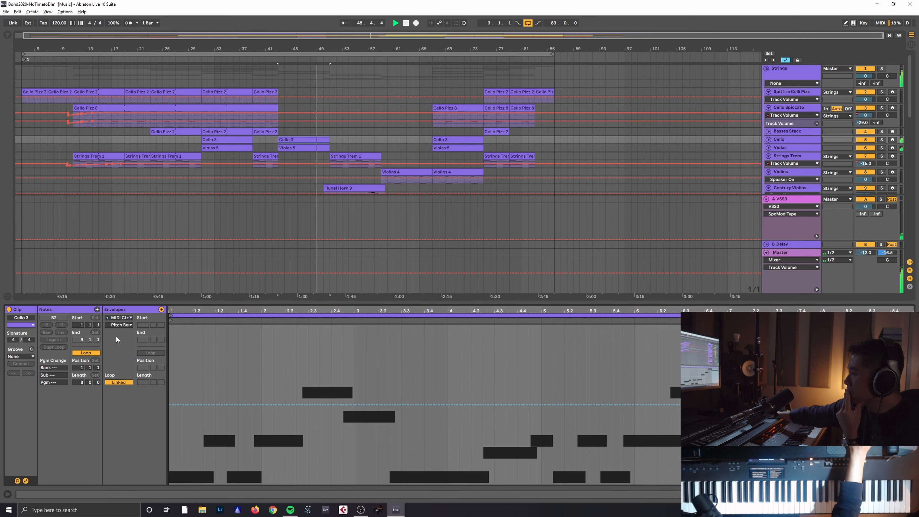
click(131, 320)
click(131, 320)
click(130, 325)
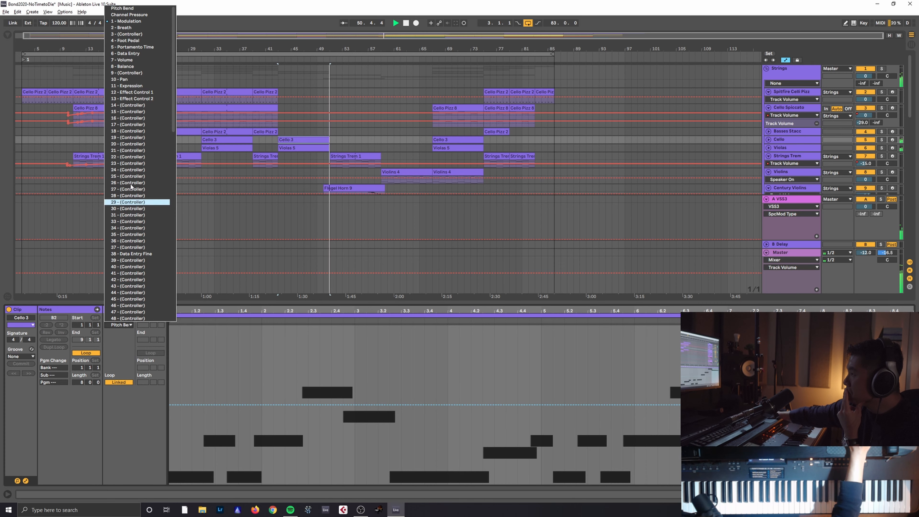
click(137, 21)
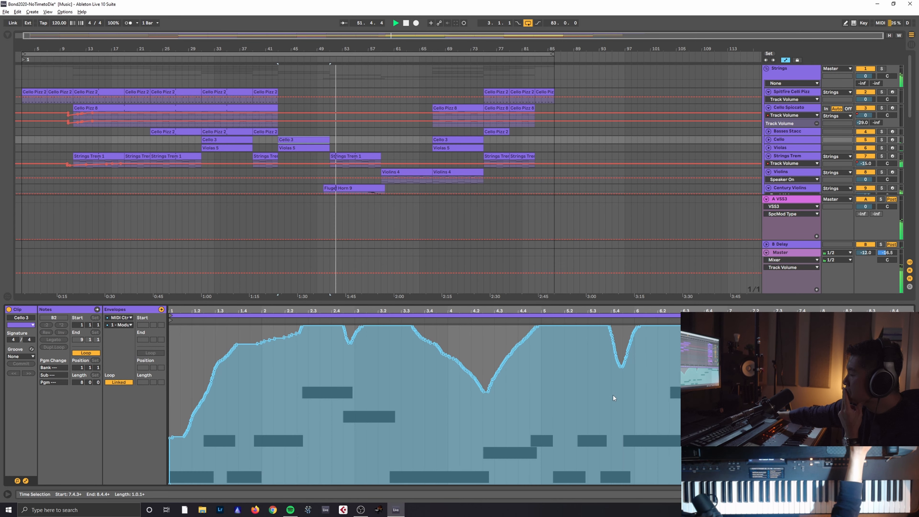
Show the Strings Trem 1 clip around bar 55 and follow the playing clips down through the brass, bass, piano and vocal tracks.
click(355, 152)
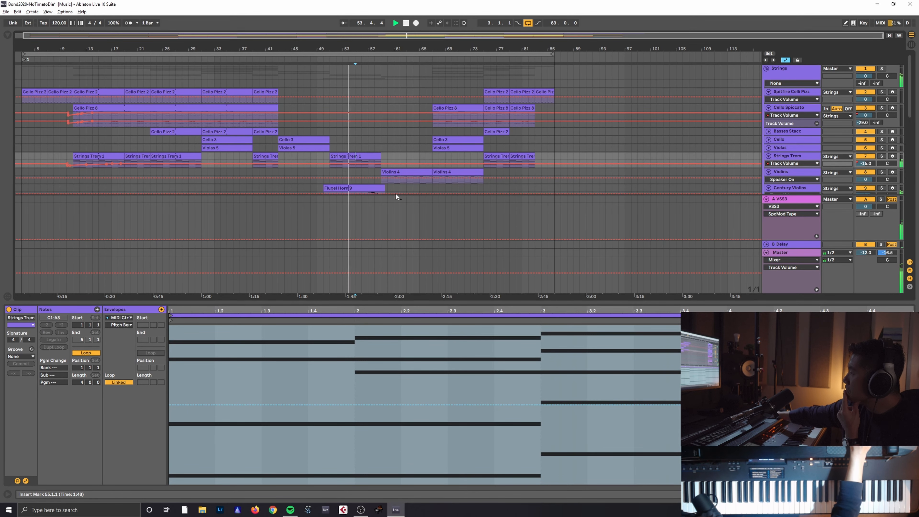
scroll(474, 184, down, 4)
scroll(475, 177, down, 6)
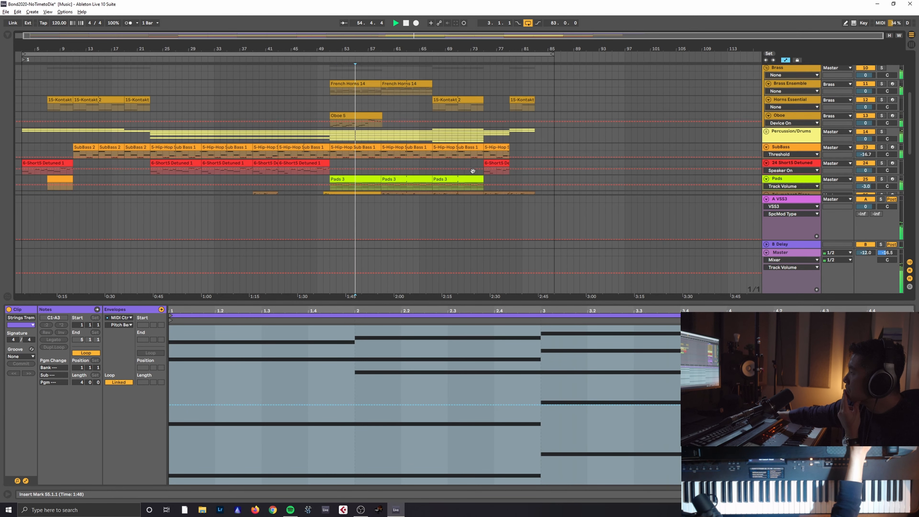
scroll(471, 168, down, 6)
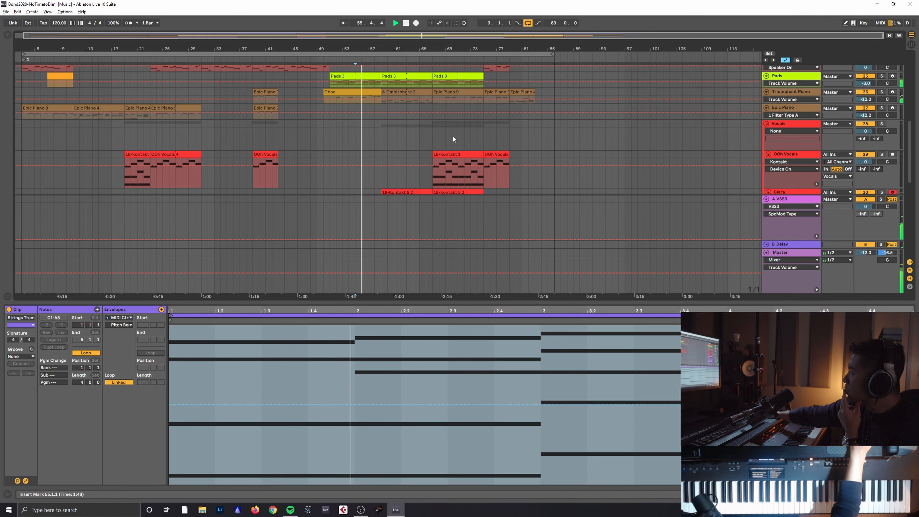
scroll(447, 127, up, 3)
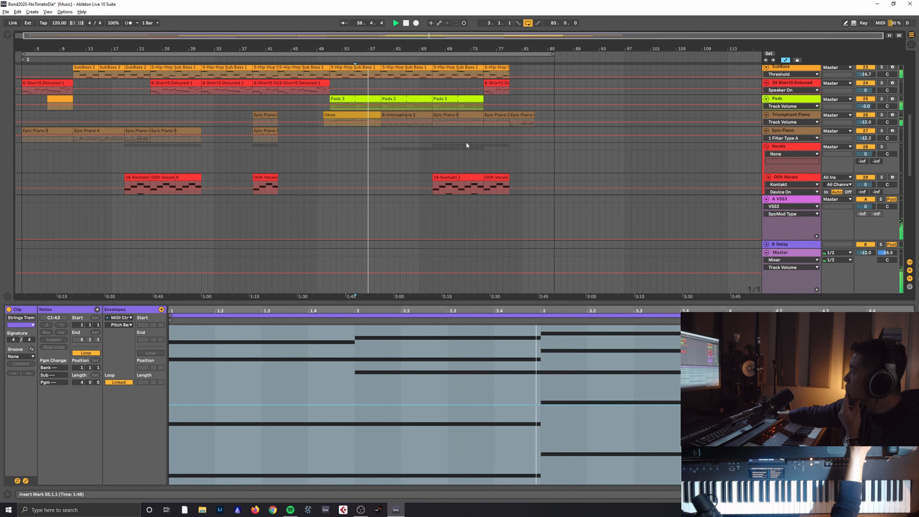